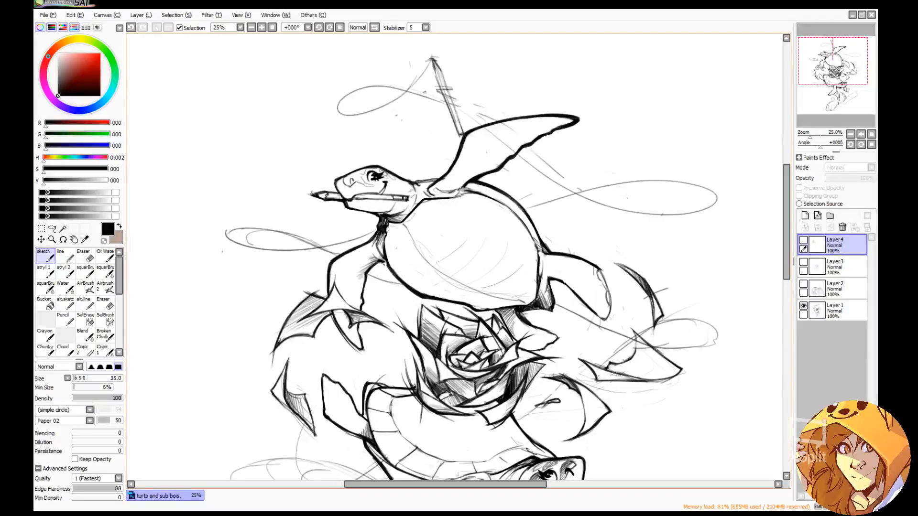
# Handwrite "Livestream" on Layer1 in the blank area beside the lower turtle's head.
pyautogui.moveTo(838, 70)
pyautogui.mouseDown()
pyautogui.moveTo(839, 89)
pyautogui.moveTo(847, 77)
pyautogui.mouseUp()
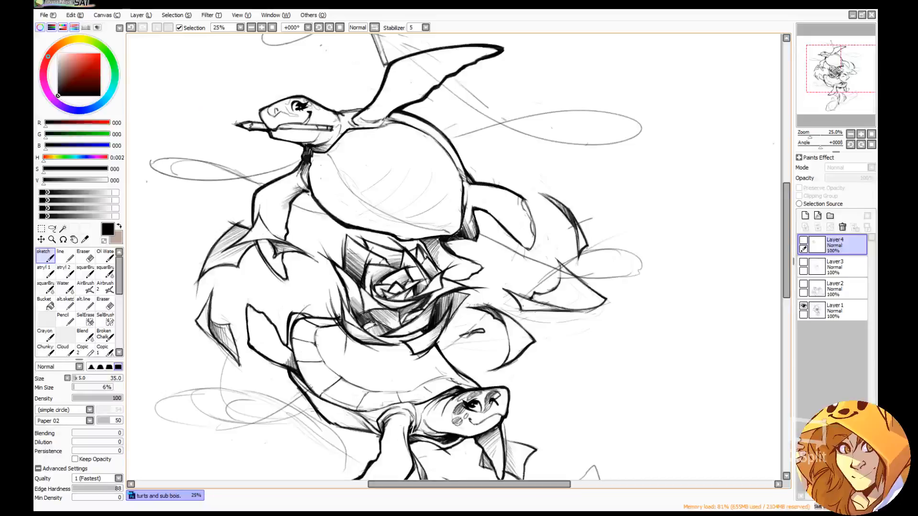
pyautogui.click(842, 310)
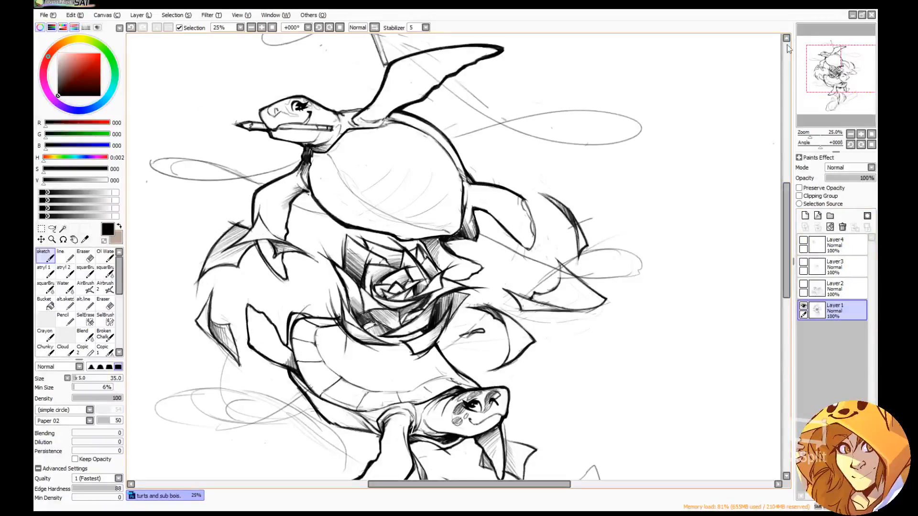
pyautogui.moveTo(815, 93); pyautogui.dragTo(816, 98)
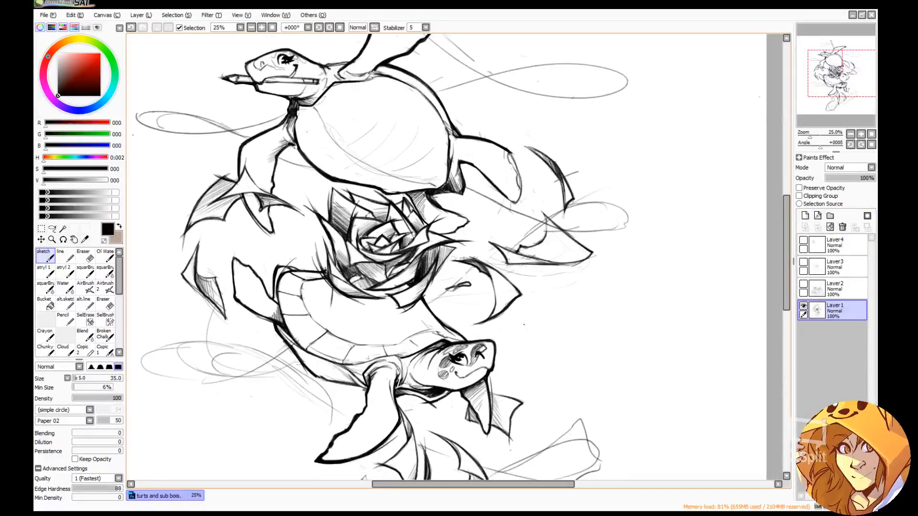
pyautogui.moveTo(540, 296)
pyautogui.mouseDown()
pyautogui.moveTo(526, 402)
pyautogui.moveTo(569, 353)
pyautogui.mouseUp()
pyautogui.hotkey('ctrl', 'z')
pyautogui.moveTo(529, 319)
pyautogui.mouseDown()
pyautogui.moveTo(539, 368)
pyautogui.moveTo(564, 366)
pyautogui.moveTo(578, 334)
pyautogui.moveTo(590, 354)
pyautogui.moveTo(571, 355)
pyautogui.moveTo(577, 337)
pyautogui.moveTo(594, 356)
pyautogui.moveTo(603, 341)
pyautogui.moveTo(597, 356)
pyautogui.mouseUp()
pyautogui.hotkey('ctrl', 'z')
pyautogui.hotkey('ctrl', 'z')
pyautogui.moveTo(621, 316)
pyautogui.mouseDown()
pyautogui.moveTo(617, 360)
pyautogui.moveTo(628, 338)
pyautogui.moveTo(648, 358)
pyautogui.moveTo(654, 346)
pyautogui.moveTo(665, 357)
pyautogui.moveTo(670, 339)
pyautogui.moveTo(684, 358)
pyautogui.mouseUp()
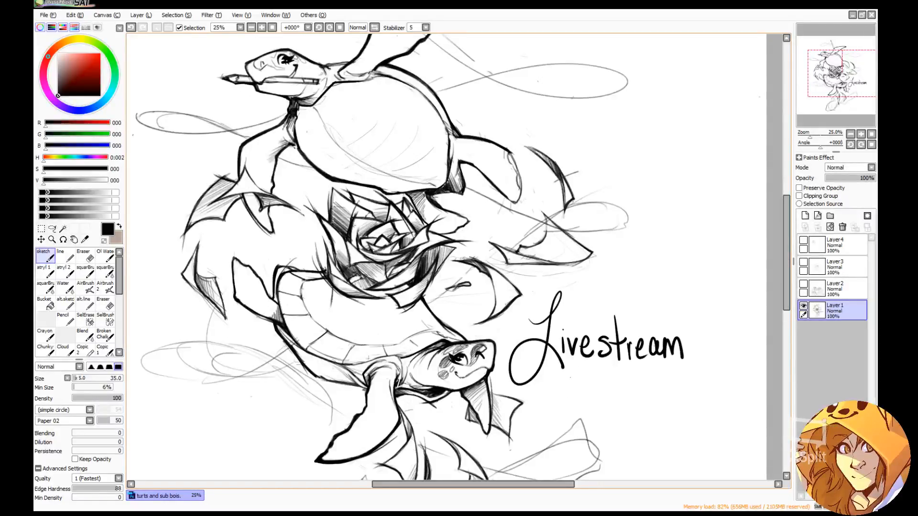
# Underline the "Livestream" lettering with a curled flourish and two short ticks near its end.
pyautogui.moveTo(550, 382)
pyautogui.mouseDown()
pyautogui.moveTo(523, 389)
pyautogui.moveTo(702, 369)
pyautogui.mouseUp()
pyautogui.hotkey('ctrl', 'z')
pyautogui.moveTo(556, 384)
pyautogui.mouseDown()
pyautogui.moveTo(535, 394)
pyautogui.moveTo(718, 328)
pyautogui.moveTo(690, 373)
pyautogui.mouseUp()
pyautogui.moveTo(701, 351); pyautogui.dragTo(696, 369)
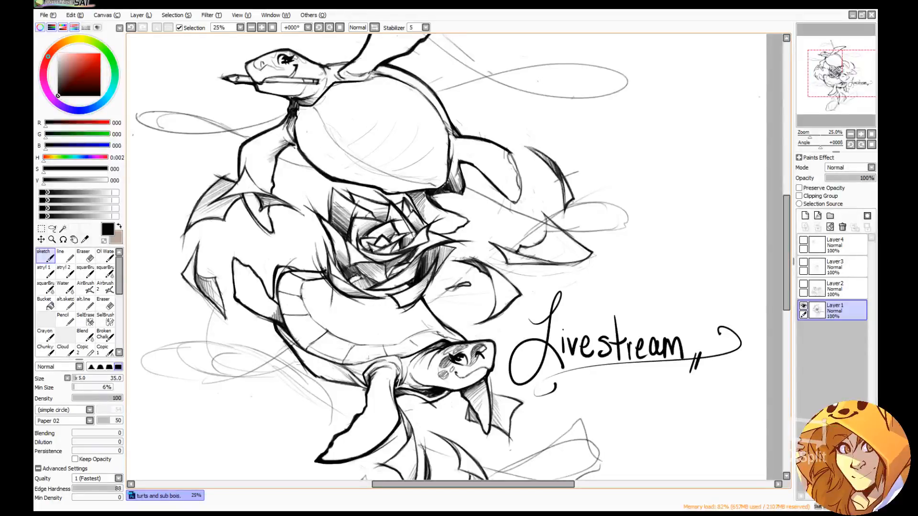
# Handwrite "YOUTUBE" below the underlined lettering with a small "on" above it.
pyautogui.moveTo(597, 381)
pyautogui.mouseDown()
pyautogui.moveTo(605, 412)
pyautogui.moveTo(614, 394)
pyautogui.moveTo(625, 394)
pyautogui.moveTo(628, 409)
pyautogui.moveTo(645, 380)
pyautogui.moveTo(636, 408)
pyautogui.moveTo(654, 407)
pyautogui.mouseUp()
pyautogui.moveTo(655, 386)
pyautogui.mouseDown()
pyautogui.moveTo(659, 405)
pyautogui.moveTo(677, 407)
pyautogui.moveTo(677, 382)
pyautogui.mouseUp()
pyautogui.moveTo(667, 397); pyautogui.dragTo(675, 395)
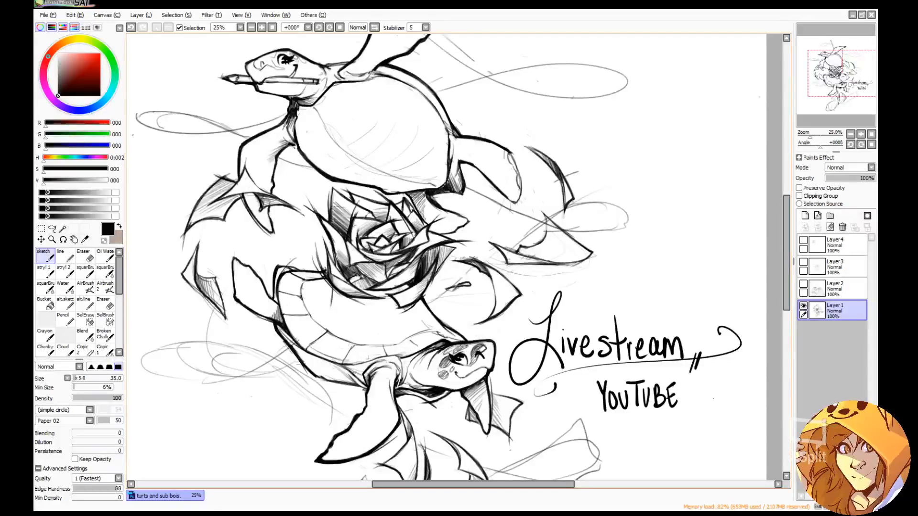
pyautogui.moveTo(629, 368); pyautogui.dragTo(640, 376)
# Undo all of the handwritten "Livestream on YOUTUBE" lettering and its flourish on Layer1.
pyautogui.moveTo(787, 238)
pyautogui.mouseDown()
pyautogui.moveTo(784, 209)
pyautogui.moveTo(773, 249)
pyautogui.mouseUp()
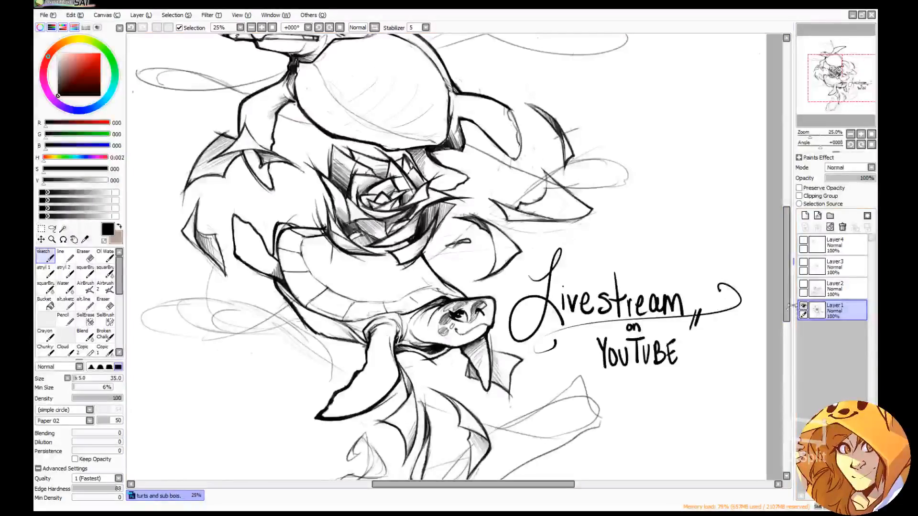
pyautogui.hotkey('ctrl', 'z')
pyautogui.hotkey('ctrl', 'z')
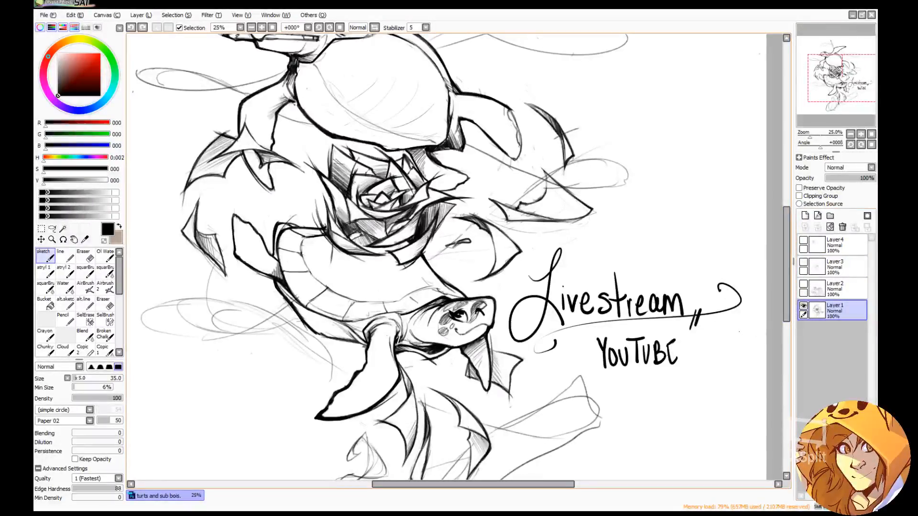
pyautogui.hotkey('ctrl', 'z')
pyautogui.hotkey('ctrl', 'z')
pyautogui.hotkey('ctrl', 'z')
pyautogui.hotkey('ctrl', 'z')
pyautogui.hotkey('ctrl', 'z')
pyautogui.hotkey('ctrl', 'z')
pyautogui.hotkey('ctrl', 'z')
pyautogui.hotkey('ctrl', 'z')
pyautogui.hotkey('ctrl', 'z')
pyautogui.hotkey('ctrl', 'z')
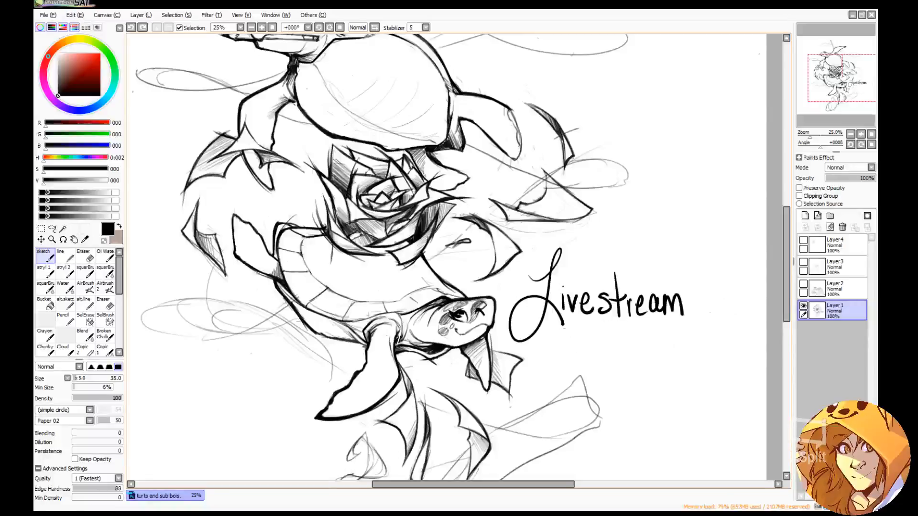
pyautogui.hotkey('ctrl', 'z')
pyautogui.hotkey('ctrl', 'z')
pyautogui.hotkey('ctrl', 'z')
pyautogui.hotkey('ctrl', 'z')
pyautogui.hotkey('ctrl', 'z')
pyautogui.hotkey('ctrl', 'z')
pyautogui.hotkey('ctrl', 'z')
pyautogui.hotkey('ctrl', 'z')
pyautogui.hotkey('ctrl', 'z')
pyautogui.hotkey('ctrl', 'z')
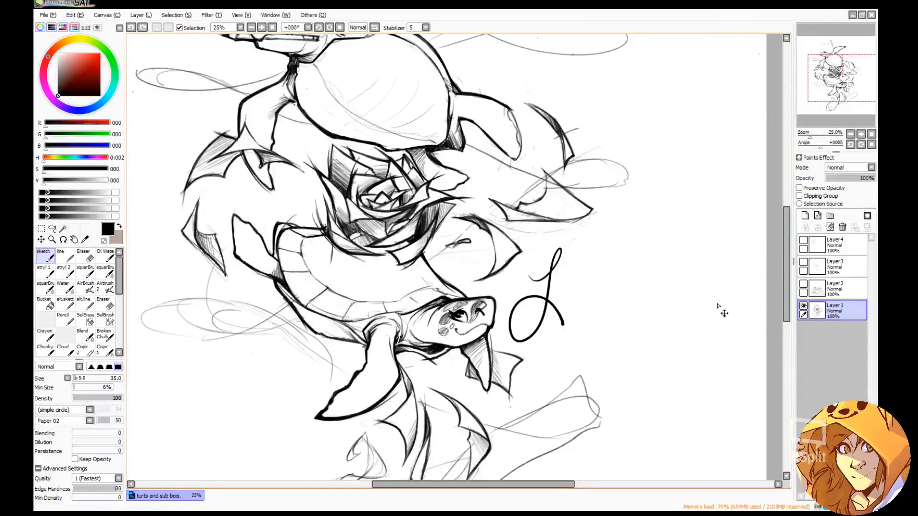
# Rework the looping line beside the raised flipper's pencil in a mirrored view, then restore the normal view.
pyautogui.moveTo(785, 256); pyautogui.dragTo(784, 229)
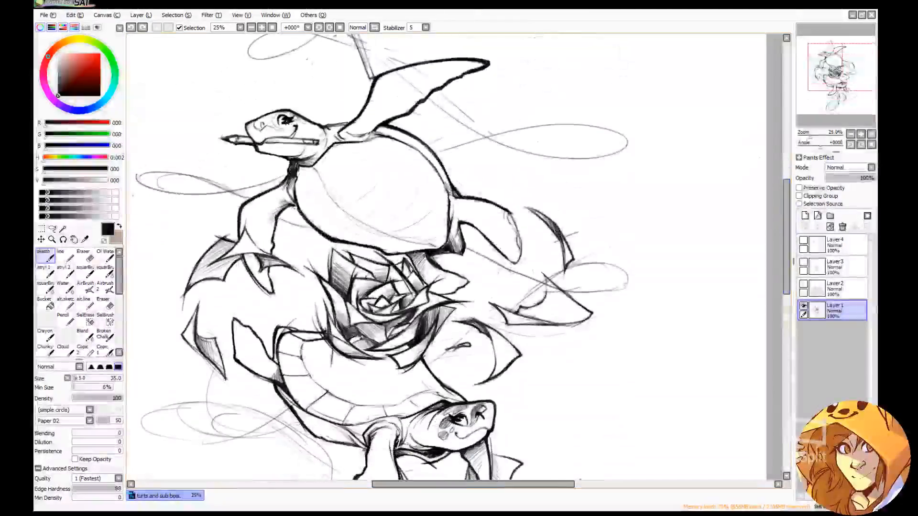
pyautogui.click(374, 27)
pyautogui.moveTo(712, 112)
pyautogui.mouseDown()
pyautogui.moveTo(683, 132)
pyautogui.moveTo(500, 183)
pyautogui.mouseUp()
pyautogui.press('e')
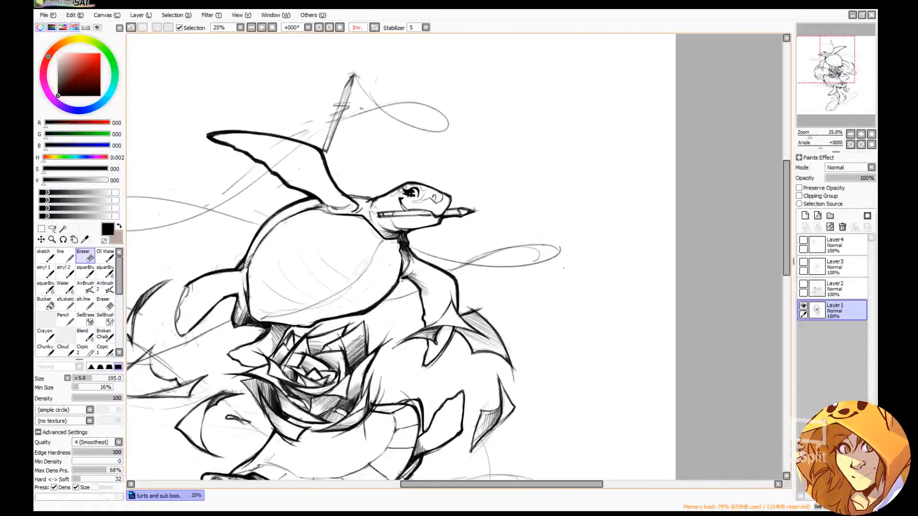
pyautogui.moveTo(345, 108)
pyautogui.mouseDown()
pyautogui.moveTo(412, 103)
pyautogui.moveTo(379, 103)
pyautogui.moveTo(393, 99)
pyautogui.mouseUp()
pyautogui.press('n')
pyautogui.press('e')
pyautogui.press('n')
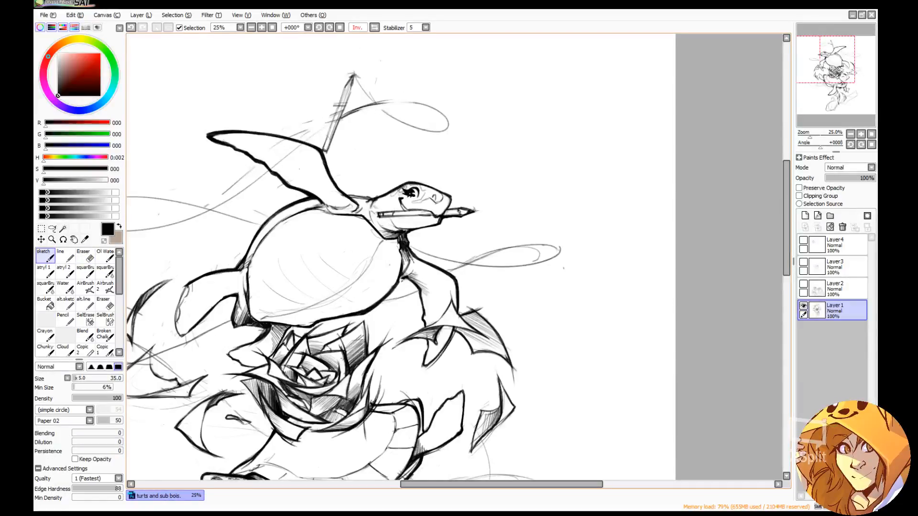
pyautogui.click(374, 27)
# Hide Layer1 with the turtle sketch and add a new empty layer above it.
pyautogui.moveTo(780, 109); pyautogui.dragTo(658, 116)
pyautogui.moveTo(731, 191); pyautogui.dragTo(696, 122)
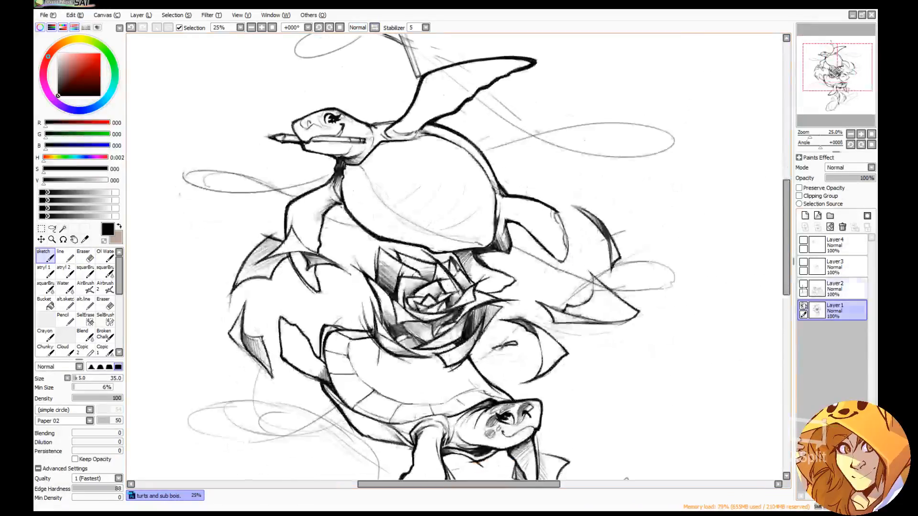
pyautogui.click(803, 306)
pyautogui.click(805, 216)
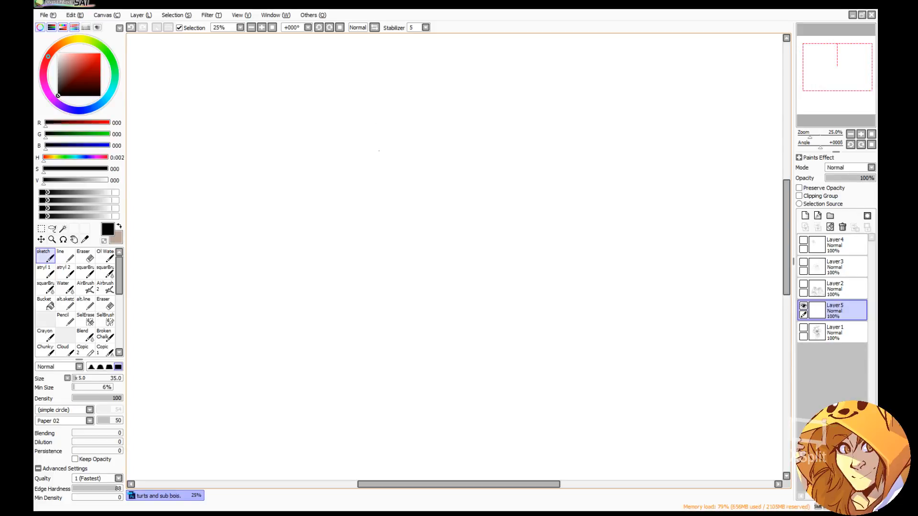
# Undo a trial oval and set the sketch brush density to 52.
pyautogui.moveTo(403, 127)
pyautogui.mouseDown()
pyautogui.moveTo(392, 196)
pyautogui.moveTo(377, 164)
pyautogui.mouseUp()
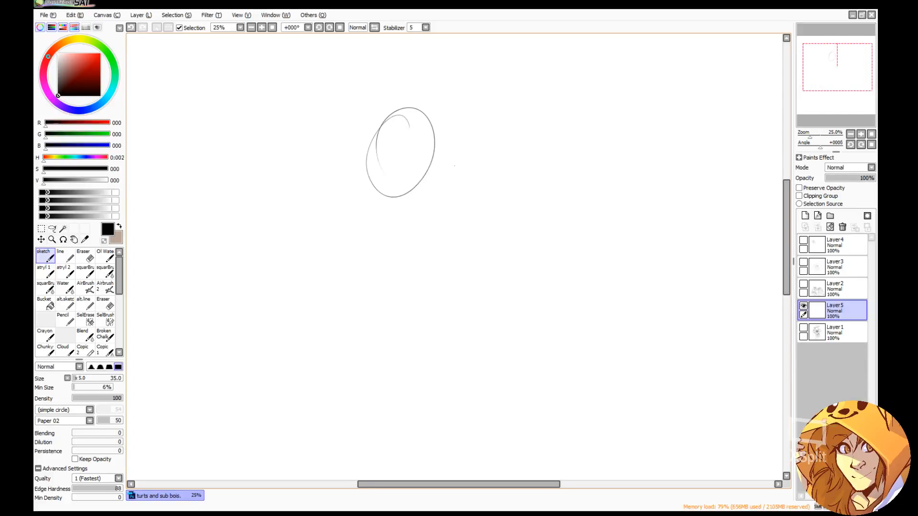
pyautogui.hotkey('ctrl', 'z')
pyautogui.click(107, 399)
pyautogui.moveTo(107, 399); pyautogui.dragTo(99, 399)
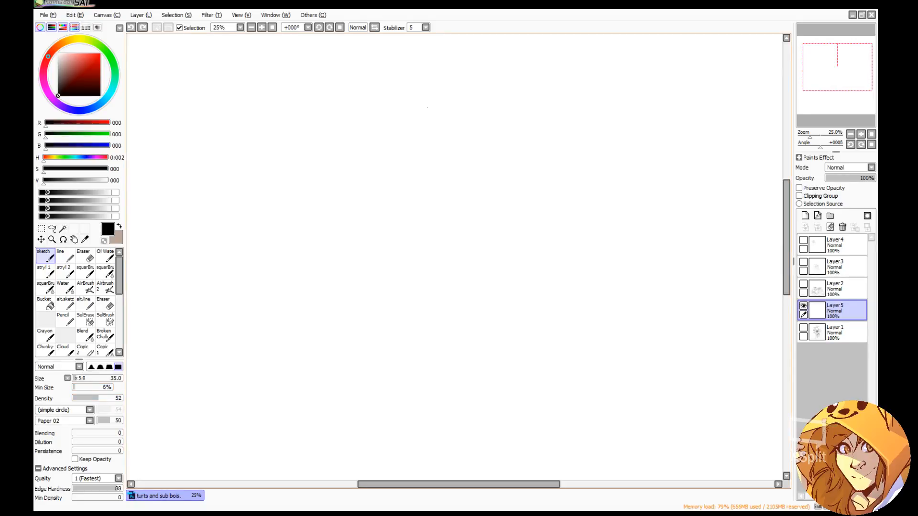
# Sketch a circular head construction with a left-facing face profile, jaw and angled neck lines.
pyautogui.moveTo(421, 174)
pyautogui.mouseDown()
pyautogui.moveTo(460, 90)
pyautogui.moveTo(430, 87)
pyautogui.moveTo(381, 143)
pyautogui.moveTo(381, 219)
pyautogui.mouseUp()
pyautogui.moveTo(384, 138)
pyautogui.mouseDown()
pyautogui.moveTo(368, 166)
pyautogui.moveTo(379, 203)
pyautogui.moveTo(432, 190)
pyautogui.moveTo(437, 168)
pyautogui.moveTo(385, 209)
pyautogui.moveTo(425, 209)
pyautogui.mouseUp()
pyautogui.moveTo(449, 170); pyautogui.dragTo(435, 253)
pyautogui.moveTo(448, 173); pyautogui.dragTo(469, 205)
pyautogui.moveTo(465, 201)
pyautogui.mouseDown()
pyautogui.moveTo(477, 216)
pyautogui.moveTo(419, 283)
pyautogui.mouseUp()
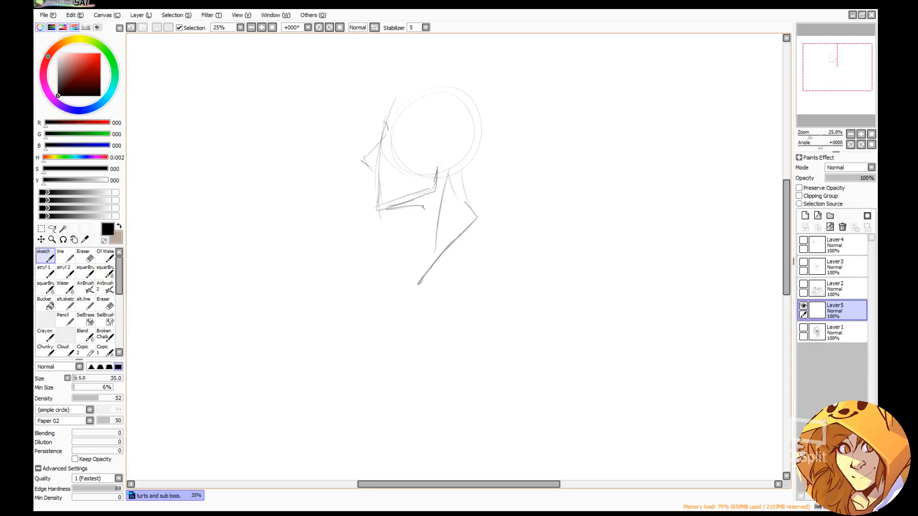
pyautogui.moveTo(422, 207); pyautogui.dragTo(434, 239)
# Erase and redraw the front of the face and soften the jaw into a curve.
pyautogui.press('e')
pyautogui.press('n')
pyautogui.moveTo(385, 136)
pyautogui.mouseDown()
pyautogui.moveTo(363, 160)
pyautogui.moveTo(378, 210)
pyautogui.mouseUp()
pyautogui.press('e')
pyautogui.press('n')
pyautogui.moveTo(382, 178); pyautogui.dragTo(381, 207)
pyautogui.press('e')
pyautogui.moveTo(438, 168)
pyautogui.mouseDown()
pyautogui.moveTo(407, 205)
pyautogui.moveTo(404, 196)
pyautogui.moveTo(407, 207)
pyautogui.moveTo(388, 204)
pyautogui.mouseUp()
pyautogui.press('n')
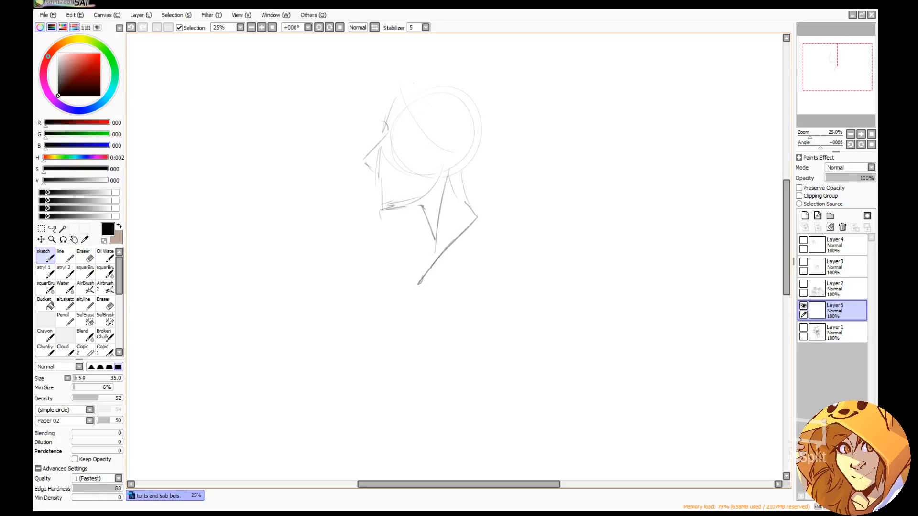
# Sketch hair guide lines across the head, the front of the neck, a rounded shoulder and the collarbone.
pyautogui.moveTo(417, 85); pyautogui.dragTo(431, 159)
pyautogui.moveTo(414, 82)
pyautogui.mouseDown()
pyautogui.moveTo(431, 158)
pyautogui.moveTo(404, 236)
pyautogui.mouseUp()
pyautogui.moveTo(439, 117)
pyautogui.mouseDown()
pyautogui.moveTo(392, 239)
pyautogui.moveTo(408, 265)
pyautogui.mouseUp()
pyautogui.moveTo(399, 213); pyautogui.dragTo(291, 294)
pyautogui.moveTo(343, 246)
pyautogui.mouseDown()
pyautogui.moveTo(317, 257)
pyautogui.moveTo(396, 247)
pyautogui.mouseUp()
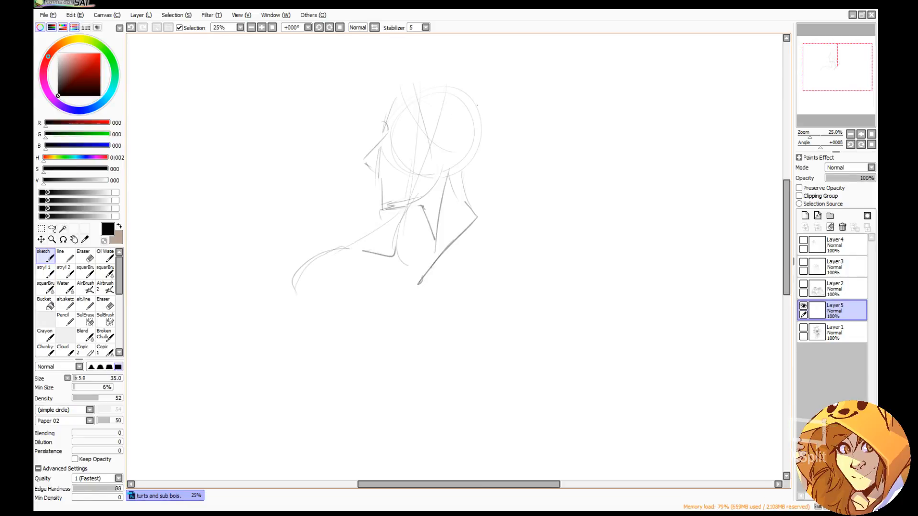
# Clean up the hair guides and sketch the hair's diagonal front edge and its back outline to the nape.
pyautogui.press('e')
pyautogui.moveTo(402, 94)
pyautogui.mouseDown()
pyautogui.moveTo(459, 200)
pyautogui.moveTo(404, 256)
pyautogui.moveTo(492, 206)
pyautogui.mouseUp()
pyautogui.press('n')
pyautogui.moveTo(473, 87)
pyautogui.mouseDown()
pyautogui.moveTo(502, 158)
pyautogui.moveTo(473, 204)
pyautogui.mouseUp()
pyautogui.moveTo(494, 196); pyautogui.dragTo(471, 199)
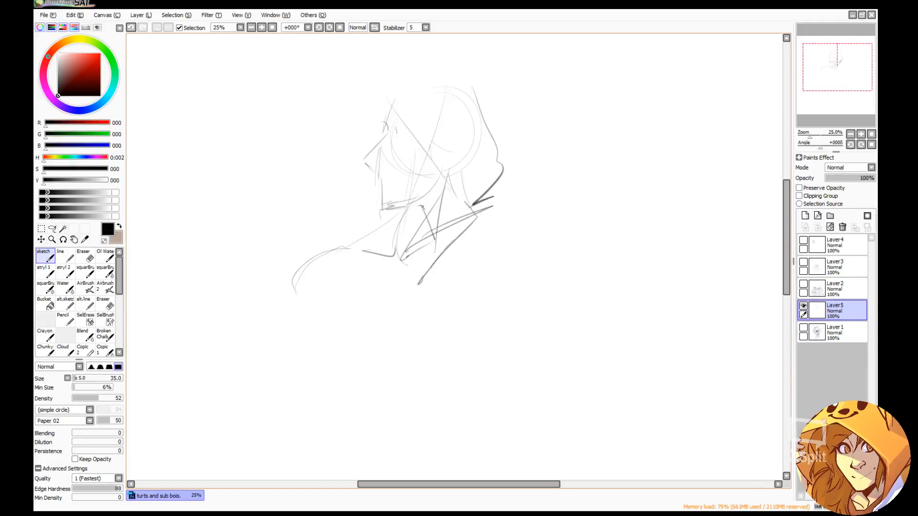
# Sketch the eyebrow, eye and a vertical cheek line, check the face in a mirrored view, and darken the chin.
pyautogui.moveTo(395, 134)
pyautogui.mouseDown()
pyautogui.moveTo(411, 130)
pyautogui.moveTo(403, 120)
pyautogui.mouseUp()
pyautogui.moveTo(396, 146); pyautogui.dragTo(410, 136)
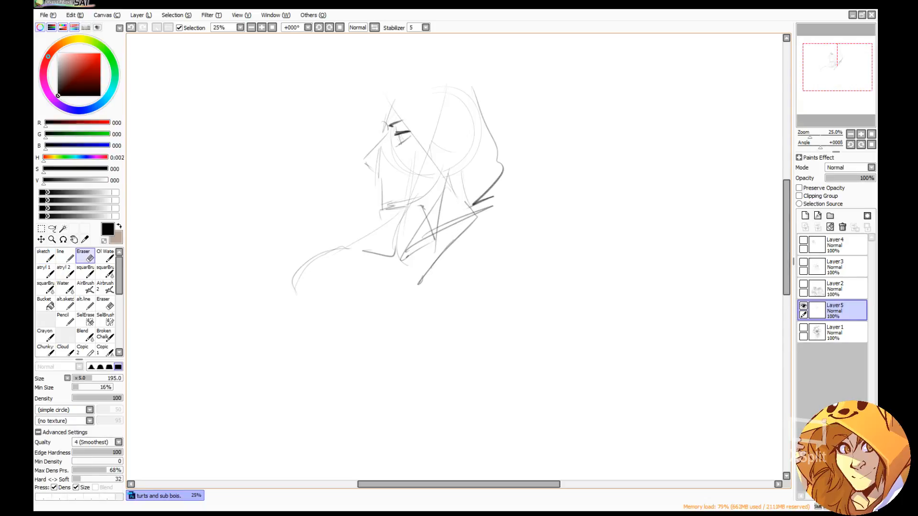
pyautogui.click(375, 28)
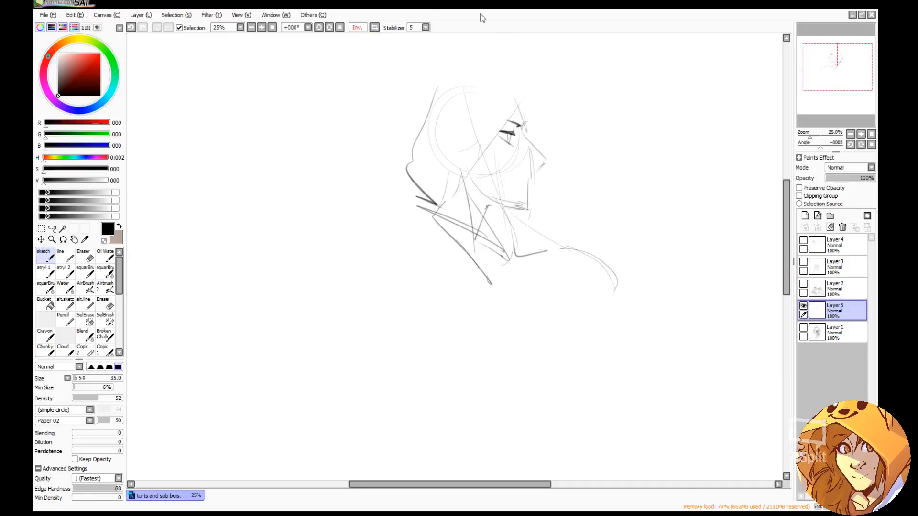
pyautogui.moveTo(569, 136)
pyautogui.mouseDown()
pyautogui.moveTo(540, 142)
pyautogui.moveTo(554, 153)
pyautogui.mouseUp()
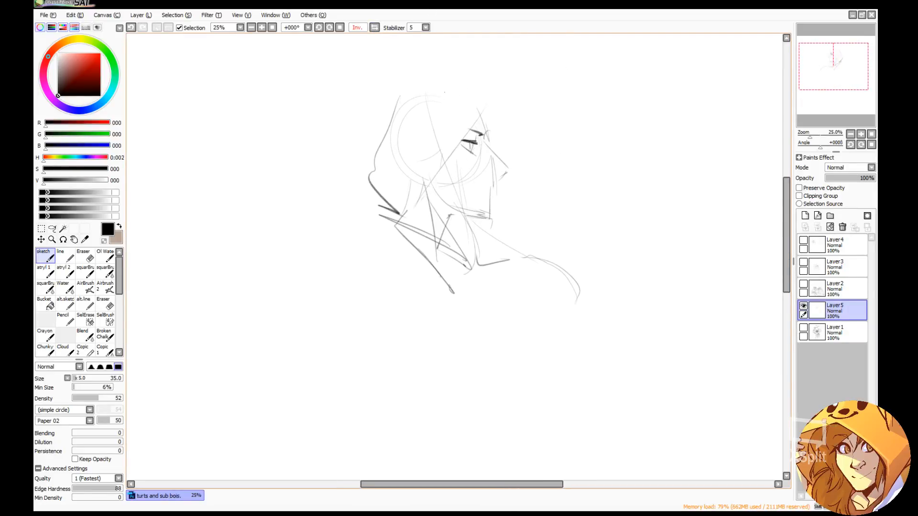
pyautogui.moveTo(461, 151); pyautogui.dragTo(458, 208)
pyautogui.click(375, 27)
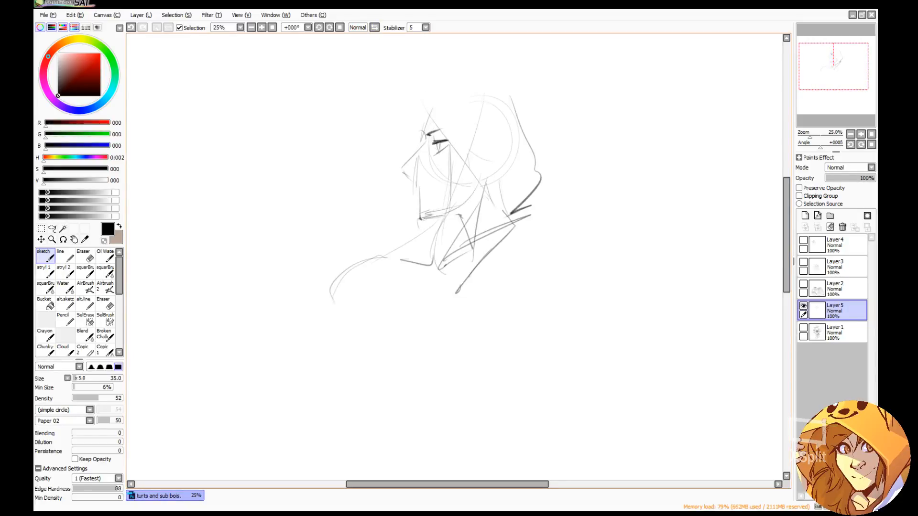
pyautogui.moveTo(420, 220); pyautogui.dragTo(445, 216)
# Erase the crossing lines behind the neck and redraw the lower edge of the hair up to the nape.
pyautogui.press('e')
pyautogui.moveTo(491, 192)
pyautogui.mouseDown()
pyautogui.moveTo(474, 235)
pyautogui.moveTo(452, 254)
pyautogui.mouseUp()
pyautogui.moveTo(505, 206); pyautogui.dragTo(476, 252)
pyautogui.moveTo(521, 208); pyautogui.dragTo(460, 288)
pyautogui.press('n')
pyautogui.moveTo(457, 244); pyautogui.dragTo(515, 221)
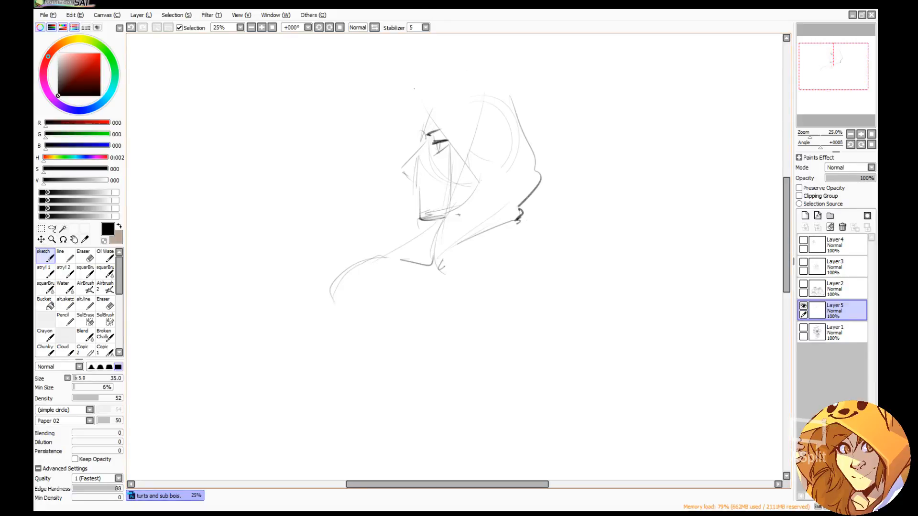
# Erase the old top of the head and sketch a higher, angular crown outline for the hair.
pyautogui.moveTo(417, 102); pyautogui.dragTo(497, 97)
pyautogui.moveTo(436, 101)
pyautogui.mouseDown()
pyautogui.moveTo(510, 102)
pyautogui.moveTo(520, 120)
pyautogui.mouseUp()
pyautogui.hotkey('ctrl', 'z')
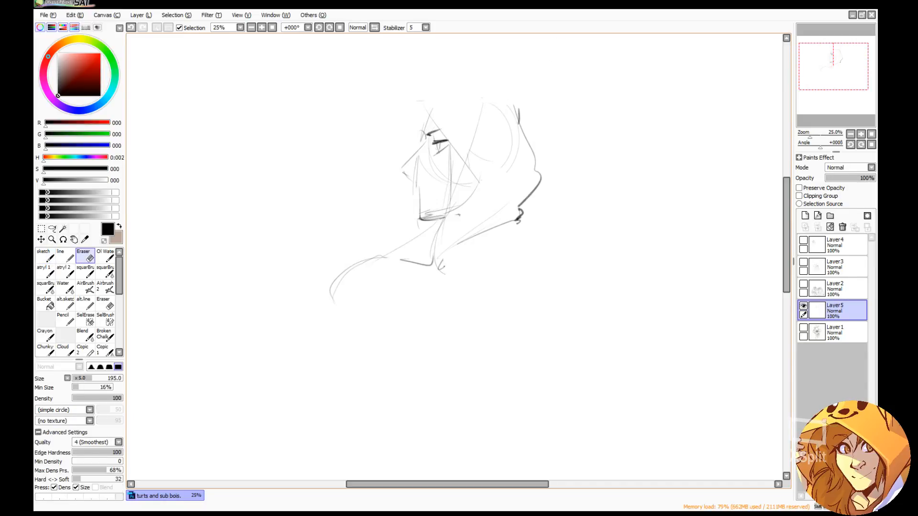
pyautogui.moveTo(421, 97)
pyautogui.mouseDown()
pyautogui.moveTo(488, 83)
pyautogui.moveTo(533, 113)
pyautogui.moveTo(527, 133)
pyautogui.mouseUp()
# Mirror the view, clean up the back contour of the hair, and restore the normal view.
pyautogui.click(374, 28)
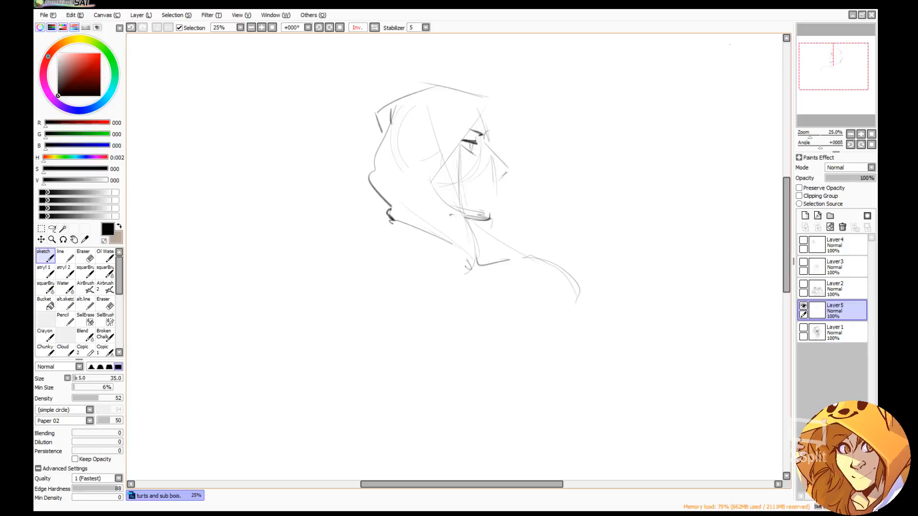
pyautogui.scroll(1, 787, 185)
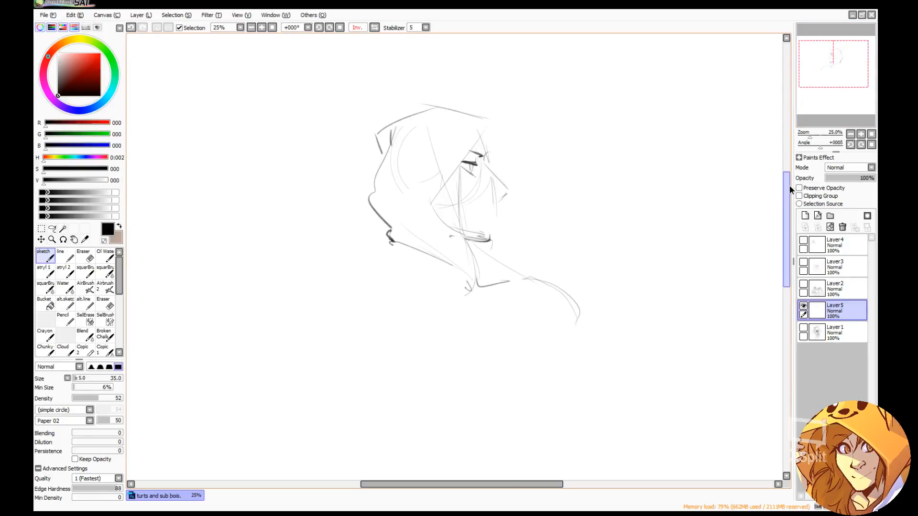
pyautogui.press('e')
pyautogui.moveTo(388, 118); pyautogui.dragTo(371, 186)
pyautogui.press('e')
pyautogui.click(357, 27)
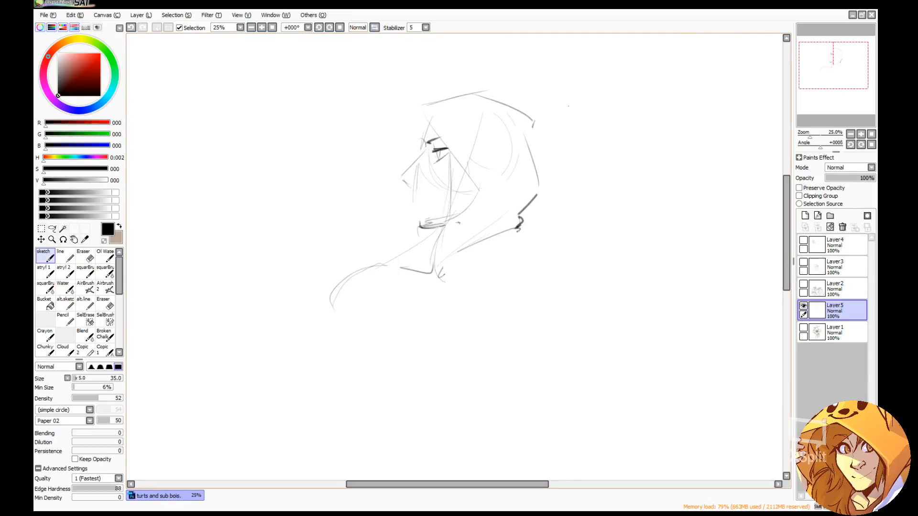
# Redraw the face profile with darker lines from the forehead through the nose to the lips.
pyautogui.moveTo(428, 124)
pyautogui.mouseDown()
pyautogui.moveTo(422, 152)
pyautogui.moveTo(401, 178)
pyautogui.moveTo(432, 202)
pyautogui.mouseUp()
pyautogui.press('e')
pyautogui.press('e')
pyautogui.press('e')
pyautogui.press('e')
pyautogui.hotkey('ctrl', 'z')
pyautogui.hotkey('ctrl', 'z')
# Sketch a short fringe curving in front of the forehead and a strand running past the eye.
pyautogui.moveTo(425, 117)
pyautogui.mouseDown()
pyautogui.moveTo(403, 162)
pyautogui.moveTo(383, 133)
pyautogui.mouseUp()
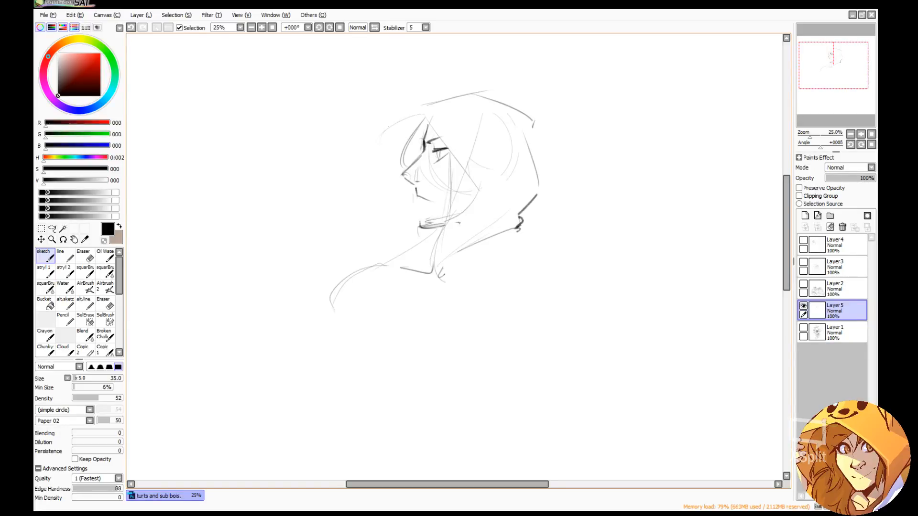
pyautogui.hotkey('ctrl', 'z')
pyautogui.hotkey('ctrl', 'z')
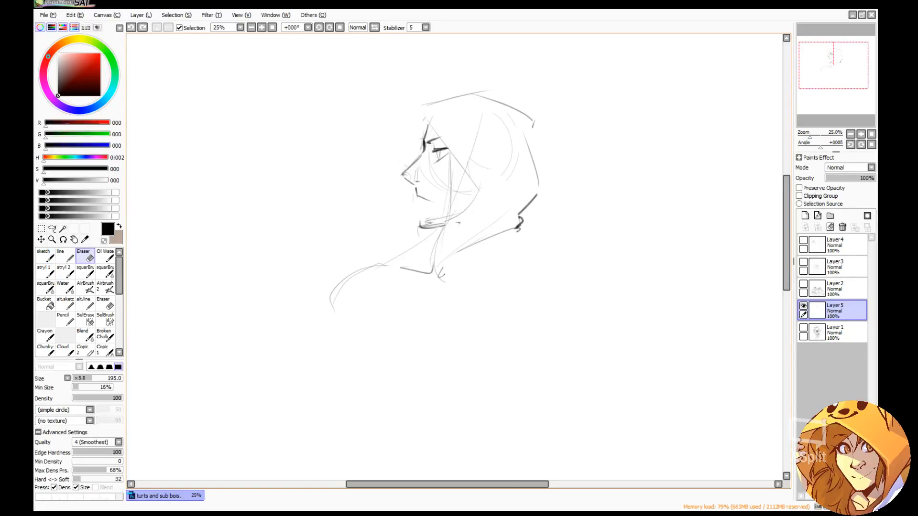
pyautogui.moveTo(426, 115); pyautogui.dragTo(402, 163)
pyautogui.moveTo(430, 127); pyautogui.dragTo(457, 178)
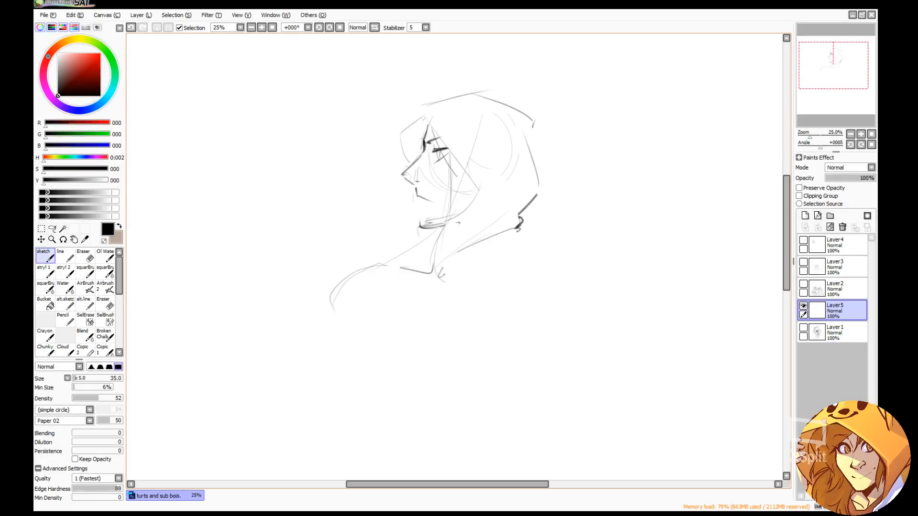
# Sketch the curved cheek lines, the side hair strands down to the neck, and the rear shoulder.
pyautogui.moveTo(423, 149); pyautogui.dragTo(443, 194)
pyautogui.moveTo(424, 165); pyautogui.dragTo(446, 205)
pyautogui.moveTo(452, 170); pyautogui.dragTo(445, 221)
pyautogui.moveTo(475, 187)
pyautogui.mouseDown()
pyautogui.moveTo(432, 262)
pyautogui.moveTo(483, 259)
pyautogui.moveTo(434, 304)
pyautogui.mouseUp()
pyautogui.moveTo(459, 264)
pyautogui.mouseDown()
pyautogui.moveTo(492, 256)
pyautogui.moveTo(482, 310)
pyautogui.mouseUp()
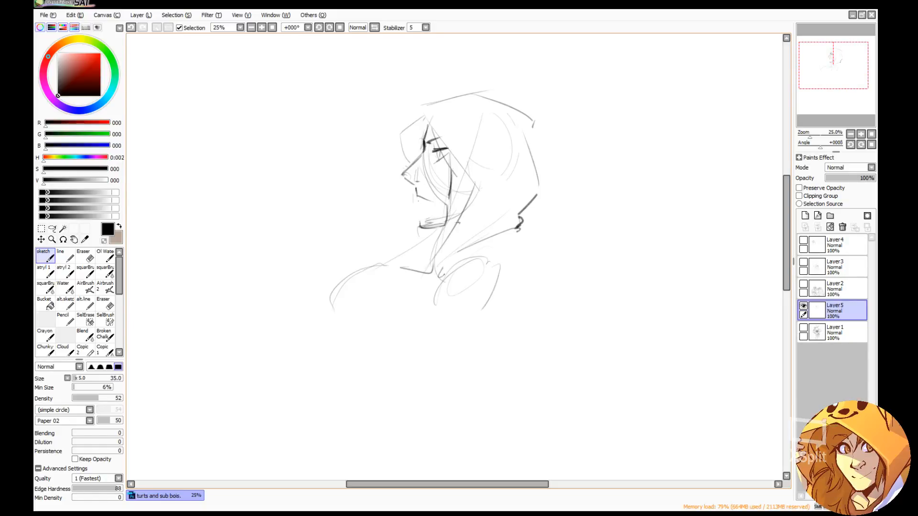
# Refine the mouth and front of the chin, flipping the view to rework them in mirror image.
pyautogui.moveTo(420, 207)
pyautogui.mouseDown()
pyautogui.moveTo(420, 225)
pyautogui.moveTo(431, 201)
pyautogui.mouseUp()
pyautogui.press('e')
pyautogui.press('n')
pyautogui.click(374, 27)
pyautogui.moveTo(487, 202); pyautogui.dragTo(473, 205)
pyautogui.press('e')
pyautogui.press('n')
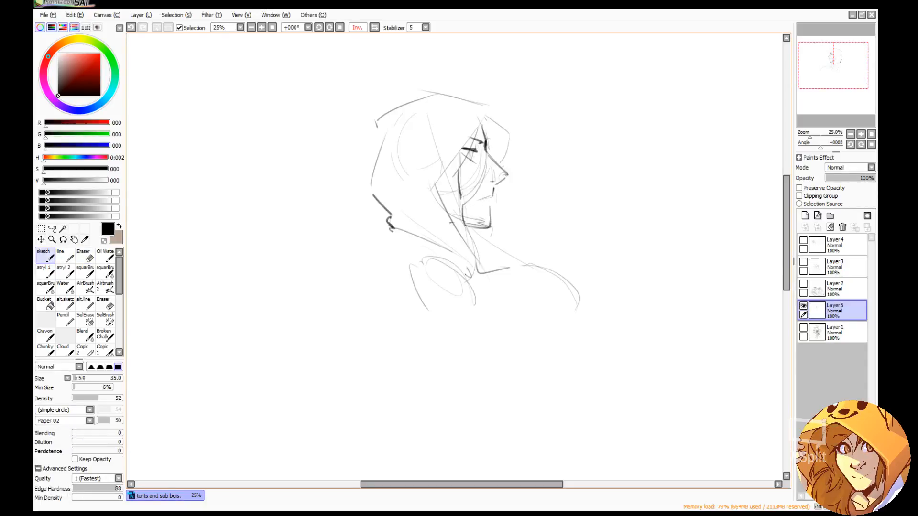
# Erase excess lines under the mouth and chin, flipping the view to clean up the jaw in mirror image.
pyautogui.press('e')
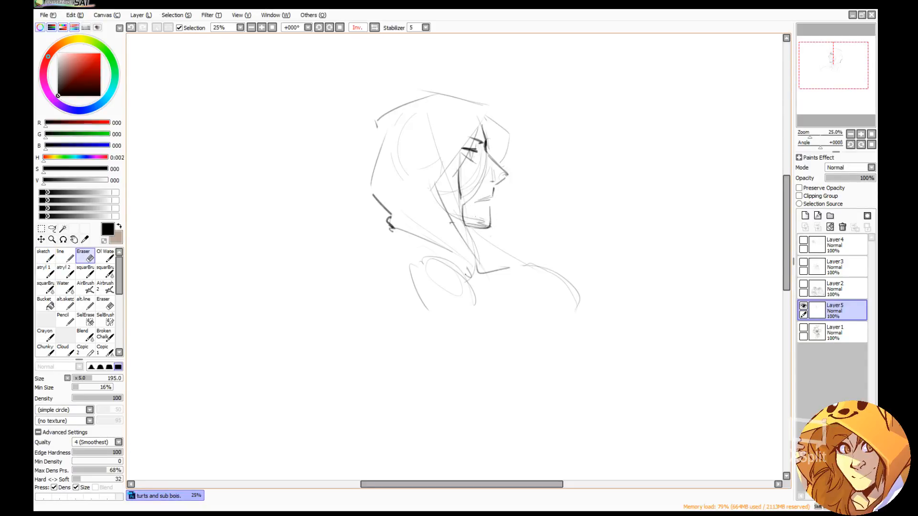
pyautogui.press('n')
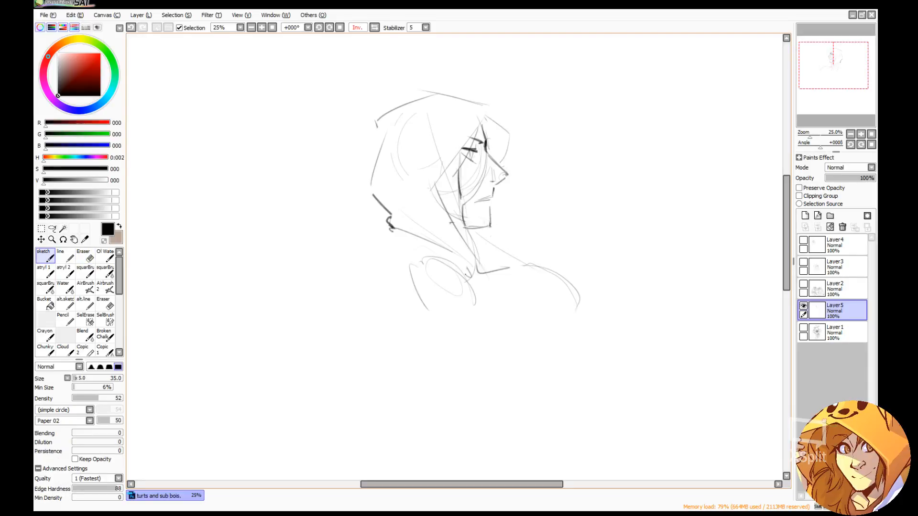
pyautogui.press('h')
pyautogui.press('e')
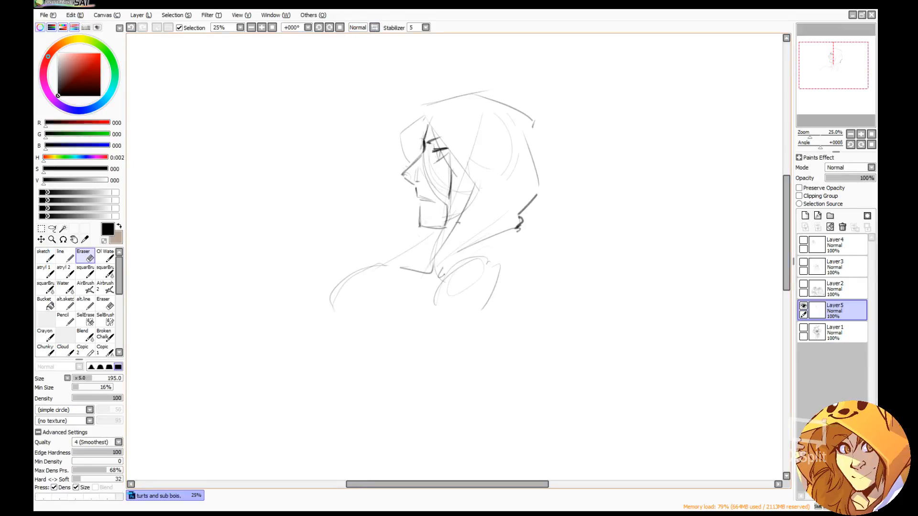
pyautogui.press('n')
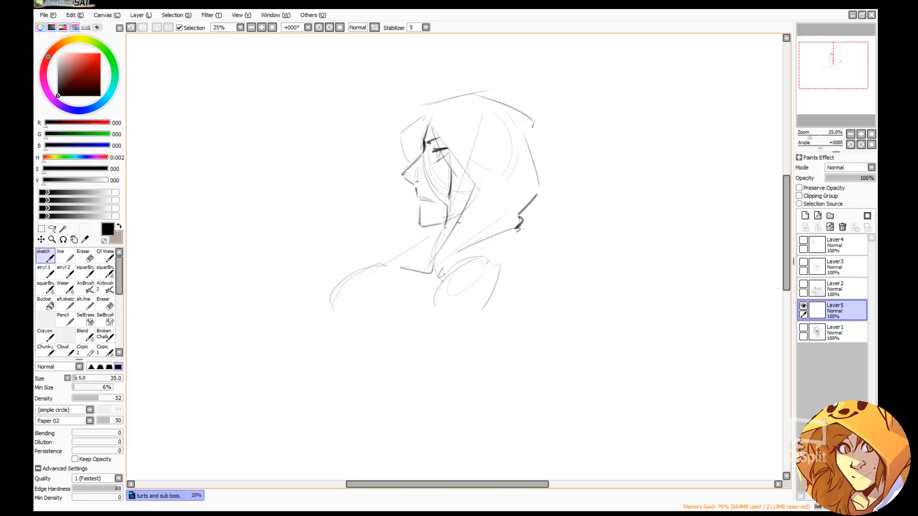
# Sketch windblown hair strands in front of the neck and a rough outline of the chest.
pyautogui.moveTo(321, 228)
pyautogui.mouseDown()
pyautogui.moveTo(395, 252)
pyautogui.moveTo(375, 259)
pyautogui.mouseUp()
pyautogui.moveTo(398, 262)
pyautogui.mouseDown()
pyautogui.moveTo(351, 356)
pyautogui.moveTo(364, 364)
pyautogui.moveTo(352, 345)
pyautogui.mouseUp()
pyautogui.moveTo(363, 304)
pyautogui.mouseDown()
pyautogui.moveTo(403, 291)
pyautogui.moveTo(395, 309)
pyautogui.moveTo(428, 285)
pyautogui.mouseUp()
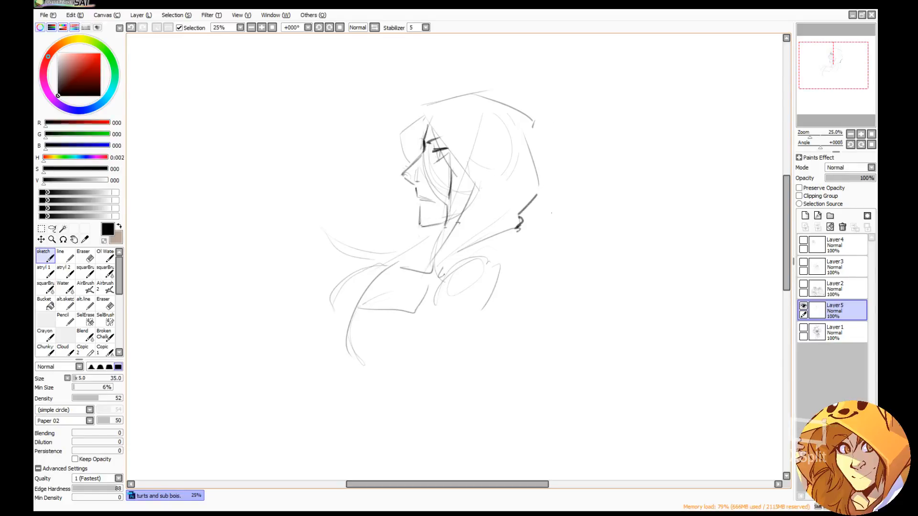
pyautogui.moveTo(471, 182)
pyautogui.mouseDown()
pyautogui.moveTo(453, 218)
pyautogui.moveTo(381, 254)
pyautogui.mouseUp()
pyautogui.moveTo(405, 231); pyautogui.dragTo(394, 246)
pyautogui.moveTo(416, 309); pyautogui.dragTo(423, 329)
# Erase the lower chest lines and redraw the chest and front of the torso down to the waist.
pyautogui.press('e')
pyautogui.moveTo(373, 291); pyautogui.dragTo(358, 356)
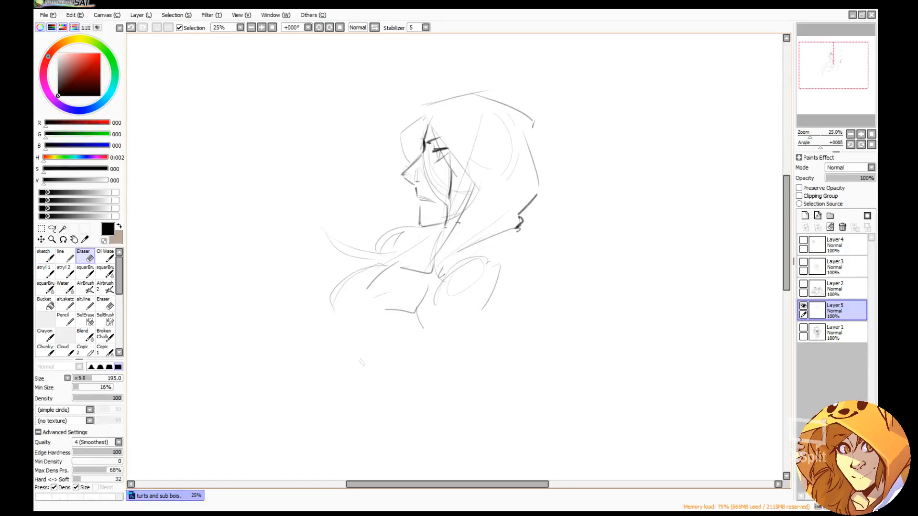
pyautogui.moveTo(385, 311)
pyautogui.mouseDown()
pyautogui.moveTo(424, 297)
pyautogui.moveTo(397, 350)
pyautogui.mouseUp()
pyautogui.press('n')
pyautogui.moveTo(422, 297); pyautogui.dragTo(383, 388)
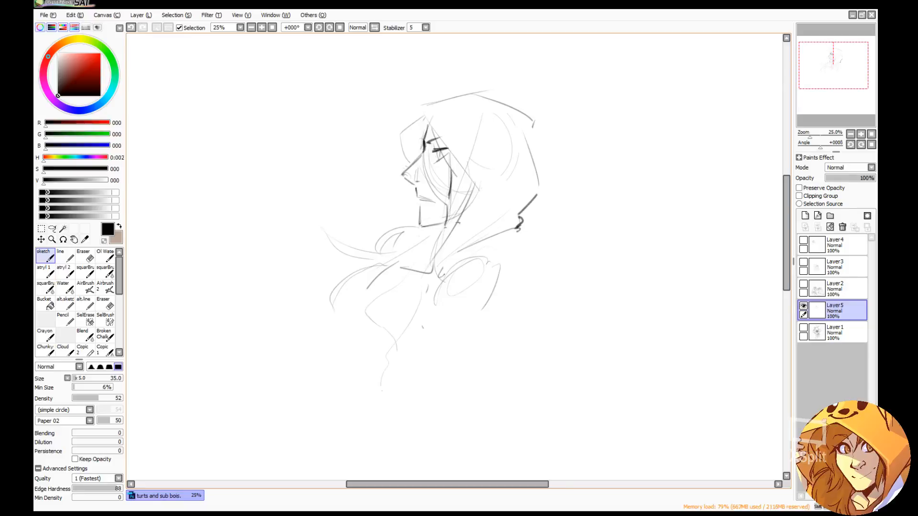
pyautogui.moveTo(397, 353); pyautogui.dragTo(387, 390)
pyautogui.moveTo(432, 319); pyautogui.dragTo(408, 345)
# Erase the near shoulder and redraw it as a rounded form with the upper arm reaching down to the elbow.
pyautogui.press('e')
pyautogui.moveTo(466, 263)
pyautogui.mouseDown()
pyautogui.moveTo(442, 299)
pyautogui.moveTo(495, 280)
pyautogui.mouseUp()
pyautogui.press('n')
pyautogui.moveTo(481, 250)
pyautogui.mouseDown()
pyautogui.moveTo(509, 287)
pyautogui.moveTo(543, 409)
pyautogui.moveTo(526, 423)
pyautogui.moveTo(504, 420)
pyautogui.mouseUp()
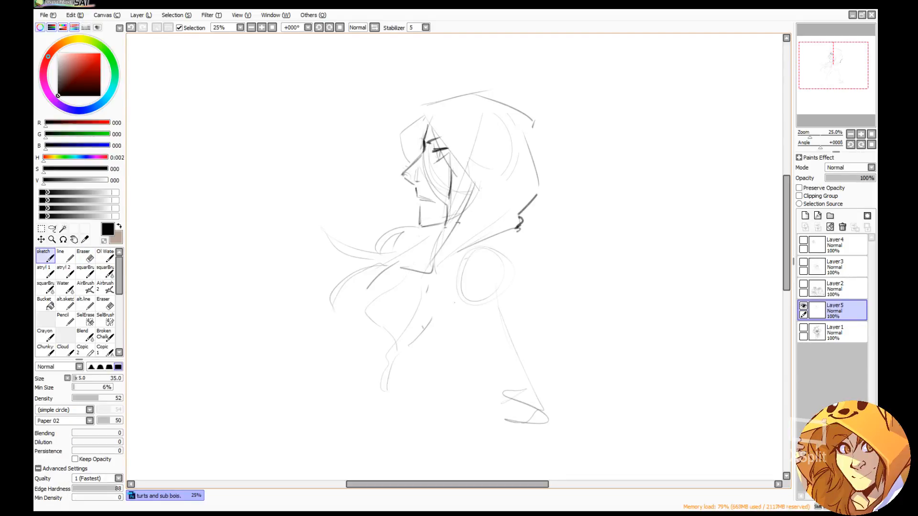
pyautogui.moveTo(456, 306)
pyautogui.mouseDown()
pyautogui.moveTo(503, 391)
pyautogui.moveTo(483, 407)
pyautogui.mouseUp()
pyautogui.moveTo(522, 263); pyautogui.dragTo(538, 423)
# Rough in the forearm and hand, the curved front of the hoodie, and the back line below the hood.
pyautogui.moveTo(473, 379)
pyautogui.mouseDown()
pyautogui.moveTo(406, 432)
pyautogui.moveTo(408, 462)
pyautogui.mouseUp()
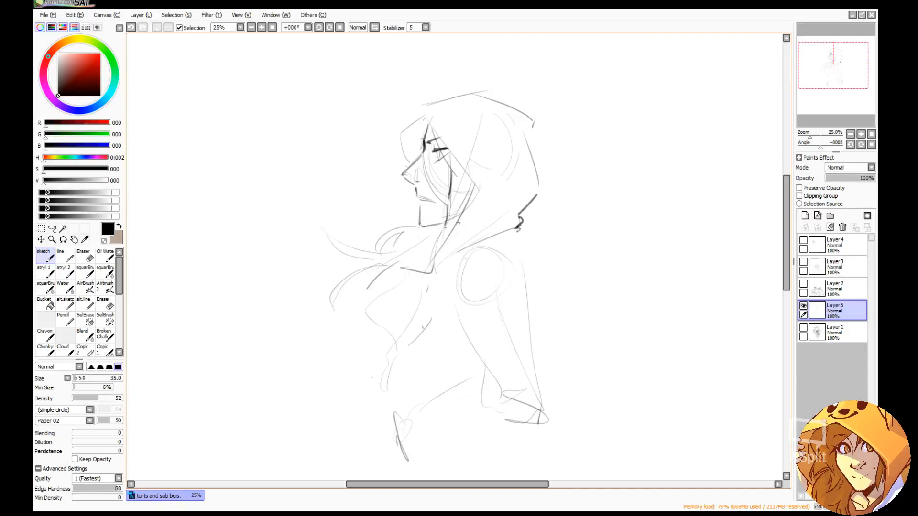
pyautogui.moveTo(386, 352)
pyautogui.mouseDown()
pyautogui.moveTo(377, 383)
pyautogui.moveTo(382, 471)
pyautogui.moveTo(392, 478)
pyautogui.moveTo(454, 463)
pyautogui.mouseUp()
pyautogui.moveTo(446, 480); pyautogui.dragTo(462, 474)
pyautogui.moveTo(519, 234); pyautogui.dragTo(529, 318)
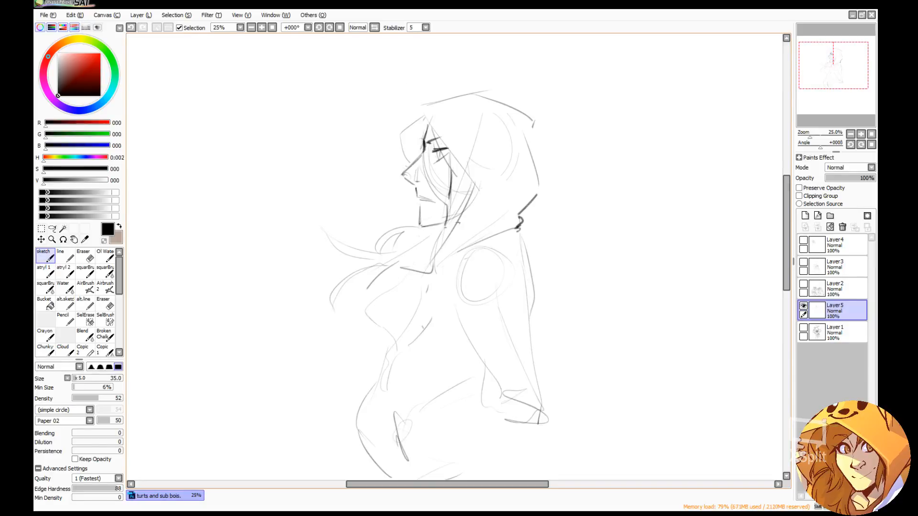
# Erase and redraw the eye and the hair strands beside it, flipping the view to compare.
pyautogui.press('e')
pyautogui.moveTo(435, 150)
pyautogui.mouseDown()
pyautogui.moveTo(443, 160)
pyautogui.moveTo(448, 147)
pyautogui.moveTo(405, 171)
pyautogui.mouseUp()
pyautogui.press('n')
pyautogui.press('e')
pyautogui.press('n')
pyautogui.press('h')
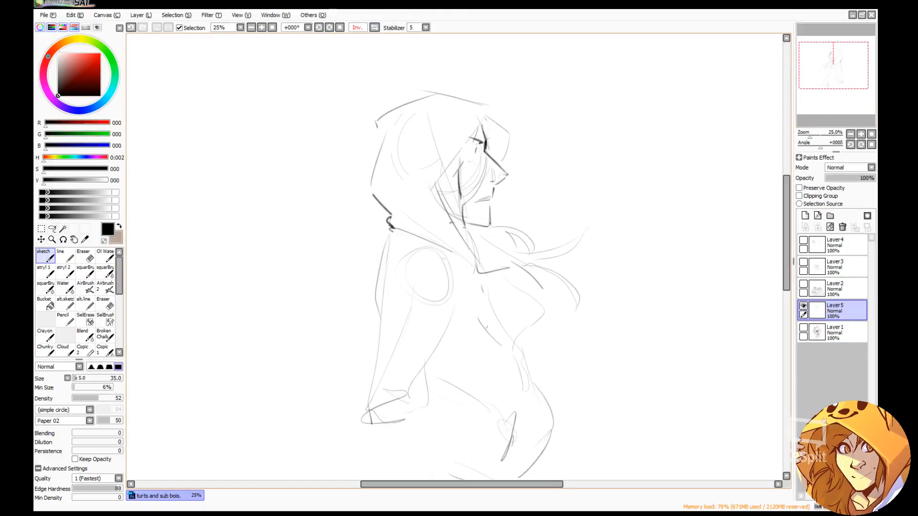
pyautogui.moveTo(463, 158); pyautogui.dragTo(481, 163)
pyautogui.press('e')
pyautogui.press('n')
pyautogui.press('e')
pyautogui.moveTo(478, 169)
pyautogui.mouseDown()
pyautogui.moveTo(461, 195)
pyautogui.moveTo(468, 205)
pyautogui.moveTo(482, 140)
pyautogui.moveTo(488, 152)
pyautogui.mouseUp()
pyautogui.press('n')
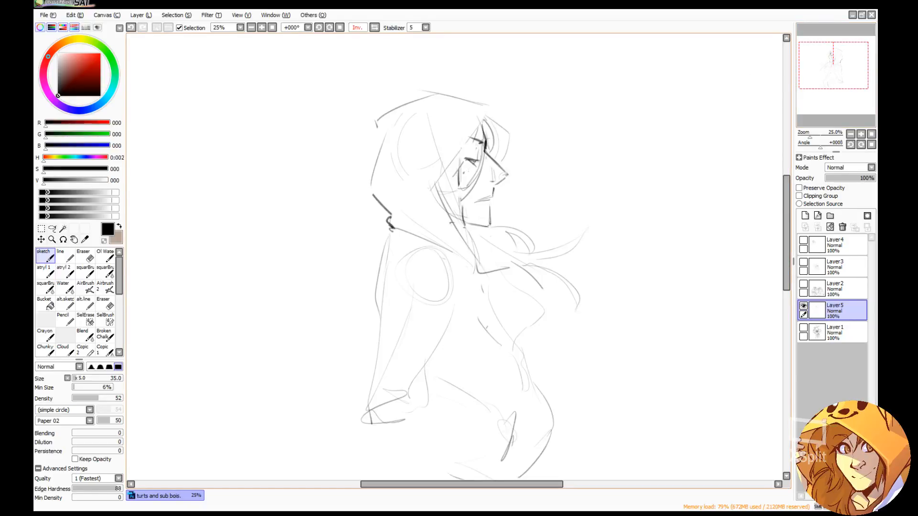
# Dot freckles on the cheek and nose and darken the line beneath the nose.
pyautogui.click(487, 166)
pyautogui.click(489, 170)
pyautogui.click(484, 178)
pyautogui.moveTo(505, 180); pyautogui.dragTo(490, 191)
# Sketch sleeve folds along the upper arm and elbow, the lower forearm edge, the hand, and the hoodie hem.
pyautogui.moveTo(449, 325); pyautogui.dragTo(374, 386)
pyautogui.moveTo(455, 300); pyautogui.dragTo(435, 394)
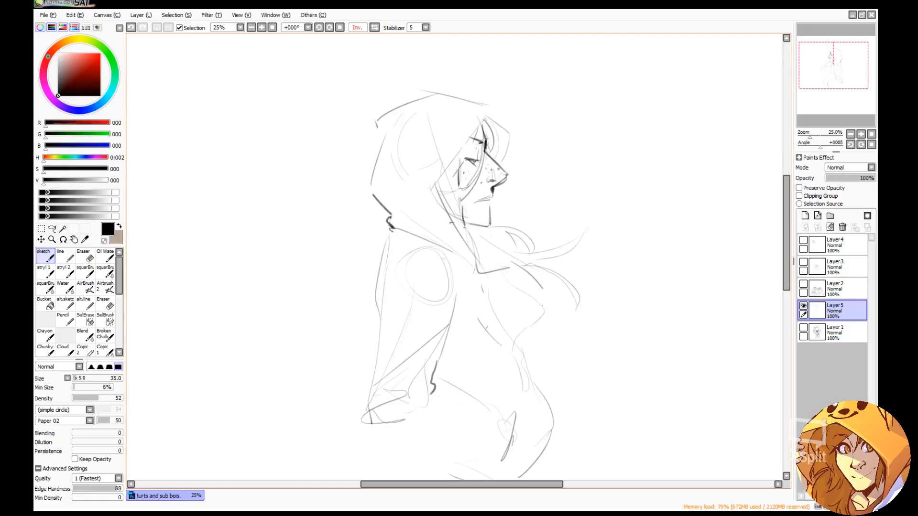
pyautogui.moveTo(383, 428)
pyautogui.mouseDown()
pyautogui.moveTo(437, 451)
pyautogui.moveTo(489, 444)
pyautogui.mouseUp()
pyautogui.moveTo(428, 446)
pyautogui.mouseDown()
pyautogui.moveTo(500, 424)
pyautogui.moveTo(484, 456)
pyautogui.moveTo(494, 446)
pyautogui.mouseUp()
pyautogui.moveTo(404, 444); pyautogui.dragTo(403, 464)
pyautogui.moveTo(405, 448)
pyautogui.mouseDown()
pyautogui.moveTo(427, 456)
pyautogui.moveTo(473, 468)
pyautogui.mouseUp()
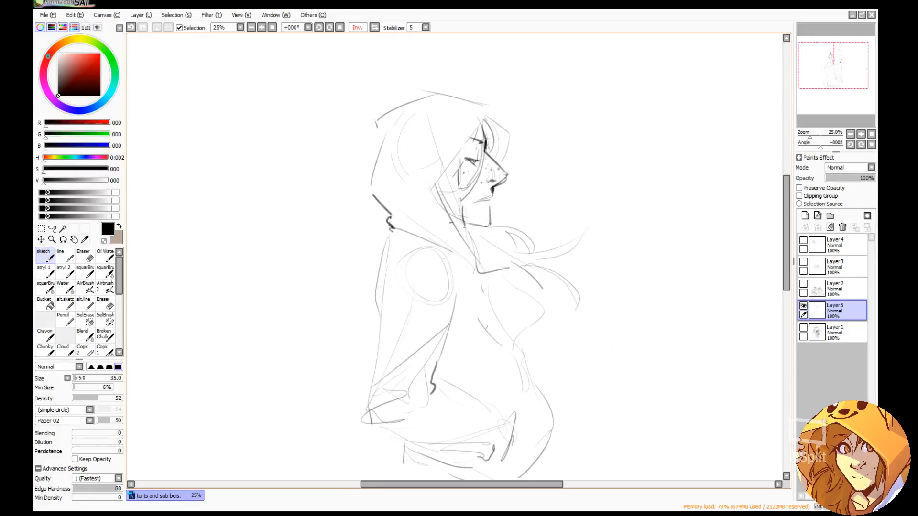
# Erase the bulging belly curve and redraw the hoodie's front with straighter lines from chest to hem.
pyautogui.press('e')
pyautogui.moveTo(545, 398); pyautogui.dragTo(529, 469)
pyautogui.moveTo(548, 432); pyautogui.dragTo(541, 456)
pyautogui.press('n')
pyautogui.moveTo(504, 330)
pyautogui.mouseDown()
pyautogui.moveTo(510, 410)
pyautogui.moveTo(526, 408)
pyautogui.moveTo(503, 460)
pyautogui.mouseUp()
pyautogui.press('e')
pyautogui.press('n')
pyautogui.moveTo(506, 393); pyautogui.dragTo(492, 463)
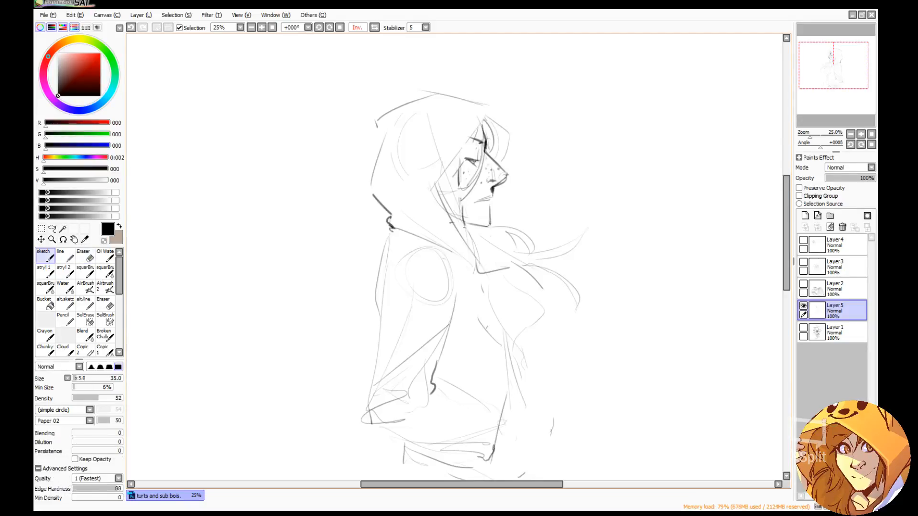
pyautogui.moveTo(517, 395)
pyautogui.mouseDown()
pyautogui.moveTo(541, 449)
pyautogui.moveTo(502, 479)
pyautogui.mouseUp()
pyautogui.moveTo(519, 353)
pyautogui.mouseDown()
pyautogui.moveTo(515, 401)
pyautogui.moveTo(514, 393)
pyautogui.mouseUp()
pyautogui.moveTo(516, 335); pyautogui.dragTo(511, 360)
# Sketch the hips and upper thighs below the hoodie hem with long diagonal lines.
pyautogui.moveTo(827, 97); pyautogui.dragTo(829, 112)
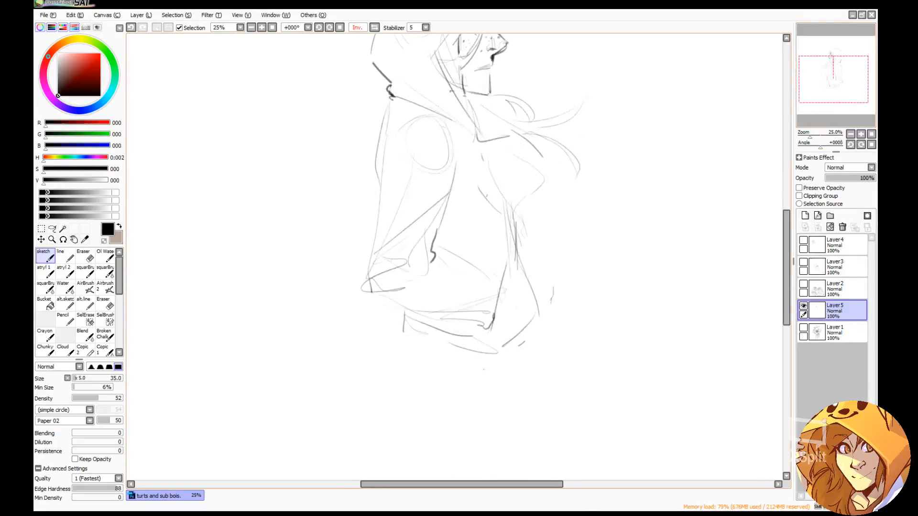
pyautogui.moveTo(497, 361); pyautogui.dragTo(491, 410)
pyautogui.moveTo(497, 377); pyautogui.dragTo(490, 421)
pyautogui.moveTo(400, 327)
pyautogui.mouseDown()
pyautogui.moveTo(389, 358)
pyautogui.moveTo(402, 383)
pyautogui.moveTo(489, 416)
pyautogui.mouseUp()
pyautogui.moveTo(379, 334); pyautogui.dragTo(514, 438)
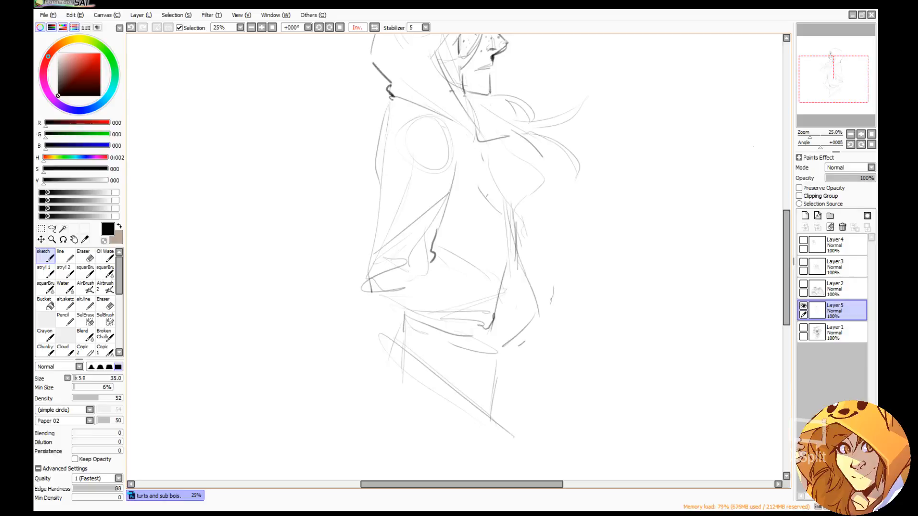
# Erase and retouch the small lines around the mouth and chin.
pyautogui.moveTo(825, 71); pyautogui.dragTo(824, 61)
pyautogui.press('e')
pyautogui.moveTo(476, 169)
pyautogui.mouseDown()
pyautogui.moveTo(476, 190)
pyautogui.moveTo(461, 164)
pyautogui.moveTo(479, 179)
pyautogui.mouseUp()
pyautogui.press('n')
pyautogui.press('e')
pyautogui.press('n')
pyautogui.press('e')
pyautogui.press('n')
# Try extra windblown strands in front of the chest, and erase the loose hair there.
pyautogui.moveTo(815, 98); pyautogui.dragTo(810, 90)
pyautogui.moveTo(511, 234); pyautogui.dragTo(560, 208)
pyautogui.moveTo(522, 245)
pyautogui.mouseDown()
pyautogui.moveTo(556, 267)
pyautogui.moveTo(493, 215)
pyautogui.moveTo(550, 224)
pyautogui.moveTo(519, 294)
pyautogui.mouseUp()
pyautogui.press('e')
pyautogui.press('b')
# Sketch new hair locks sweeping out of the hood and across the neck.
pyautogui.moveTo(445, 162)
pyautogui.mouseDown()
pyautogui.moveTo(454, 195)
pyautogui.moveTo(481, 228)
pyautogui.mouseUp()
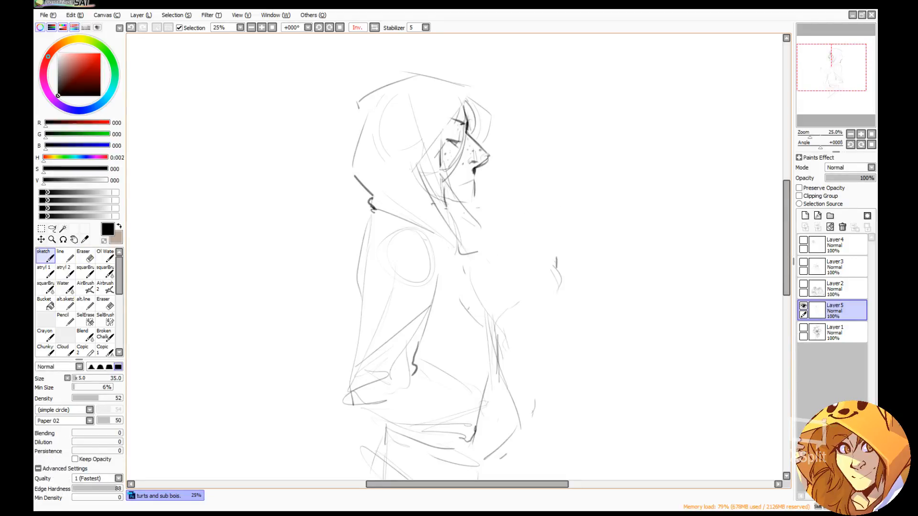
pyautogui.moveTo(423, 179)
pyautogui.mouseDown()
pyautogui.moveTo(493, 214)
pyautogui.moveTo(498, 236)
pyautogui.mouseUp()
pyautogui.moveTo(476, 222); pyautogui.dragTo(473, 244)
# Redraw the front of the chin and erase the leftover strand marks in front of the chest.
pyautogui.press('e')
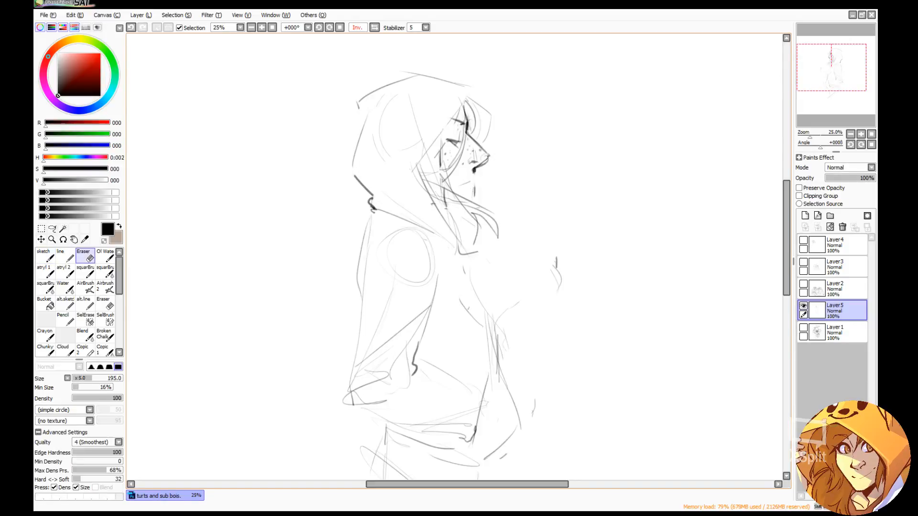
pyautogui.press('b')
pyautogui.moveTo(474, 183); pyautogui.dragTo(474, 197)
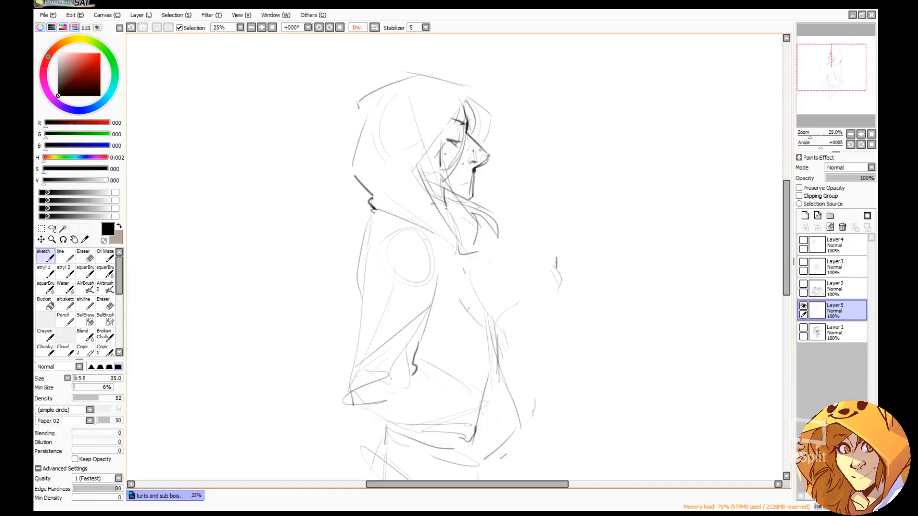
pyautogui.press('e')
pyautogui.press('b')
pyautogui.press('e')
pyautogui.moveTo(556, 258); pyautogui.dragTo(560, 291)
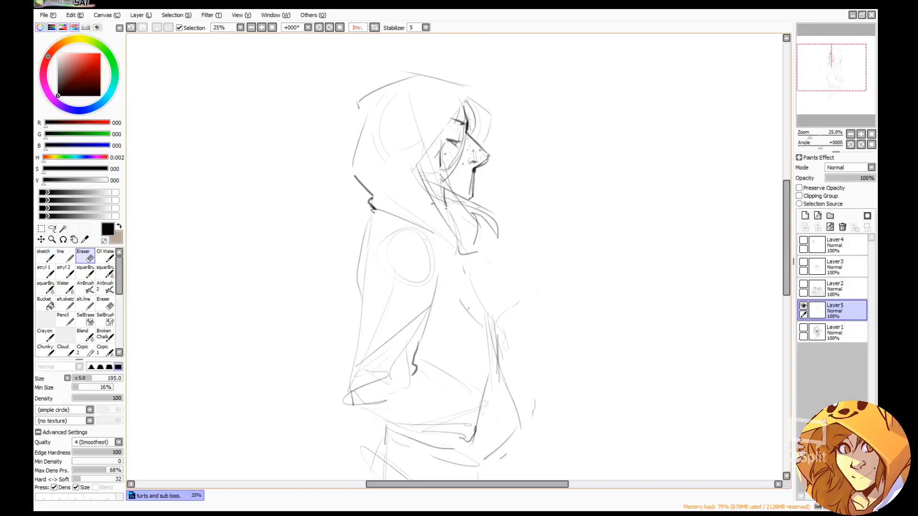
# Draw long wavy hair locks falling from the hood over the chest, with curled ends along the front.
pyautogui.press('b')
pyautogui.moveTo(471, 241)
pyautogui.mouseDown()
pyautogui.moveTo(514, 271)
pyautogui.moveTo(485, 301)
pyautogui.moveTo(486, 287)
pyautogui.moveTo(458, 290)
pyautogui.mouseUp()
pyautogui.moveTo(434, 189)
pyautogui.mouseDown()
pyautogui.moveTo(442, 265)
pyautogui.moveTo(456, 277)
pyautogui.mouseUp()
pyautogui.moveTo(451, 226)
pyautogui.mouseDown()
pyautogui.moveTo(447, 275)
pyautogui.moveTo(464, 263)
pyautogui.mouseUp()
pyautogui.moveTo(444, 246)
pyautogui.mouseDown()
pyautogui.moveTo(472, 299)
pyautogui.moveTo(468, 308)
pyautogui.mouseUp()
pyautogui.moveTo(482, 245)
pyautogui.mouseDown()
pyautogui.moveTo(485, 283)
pyautogui.moveTo(467, 308)
pyautogui.mouseUp()
pyautogui.moveTo(452, 313); pyautogui.dragTo(480, 317)
pyautogui.moveTo(485, 276); pyautogui.dragTo(477, 330)
pyautogui.moveTo(494, 300); pyautogui.dragTo(483, 311)
pyautogui.moveTo(510, 273); pyautogui.dragTo(493, 301)
pyautogui.moveTo(514, 207)
pyautogui.mouseDown()
pyautogui.moveTo(498, 235)
pyautogui.moveTo(520, 253)
pyautogui.mouseUp()
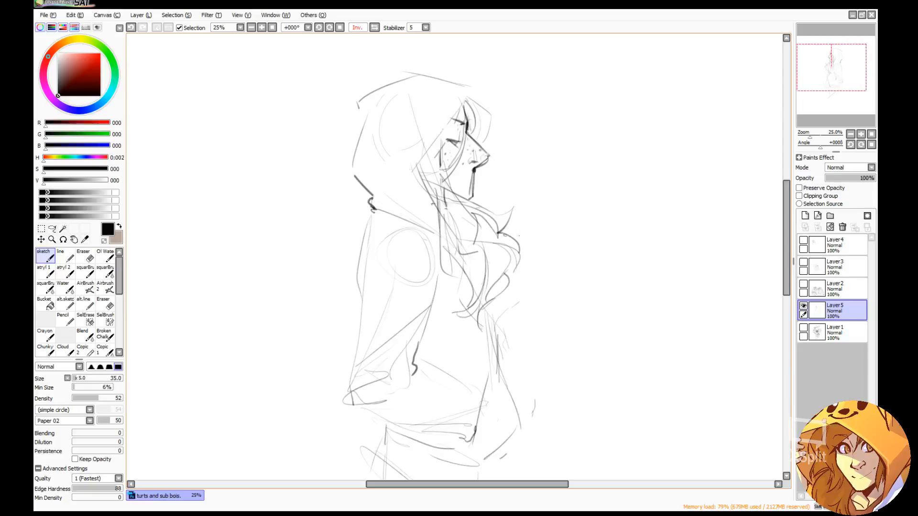
# Rework the nose outline and the area beneath it, switching between mirrored and normal views.
pyautogui.click(375, 27)
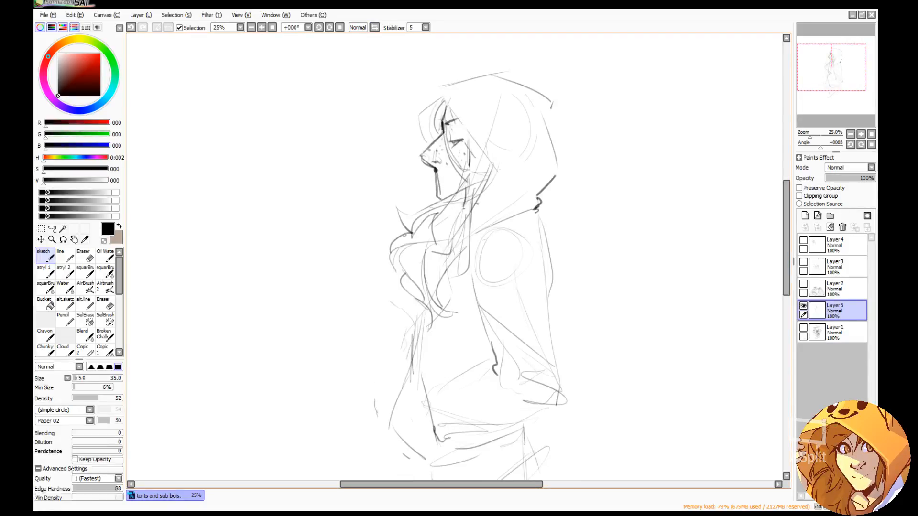
pyautogui.press('e')
pyautogui.press('n')
pyautogui.moveTo(421, 157)
pyautogui.mouseDown()
pyautogui.moveTo(476, 164)
pyautogui.moveTo(489, 156)
pyautogui.moveTo(481, 155)
pyautogui.mouseUp()
pyautogui.click(375, 27)
pyautogui.press('e')
pyautogui.press('n')
pyautogui.press('e')
pyautogui.press('n')
pyautogui.press('e')
pyautogui.press('n')
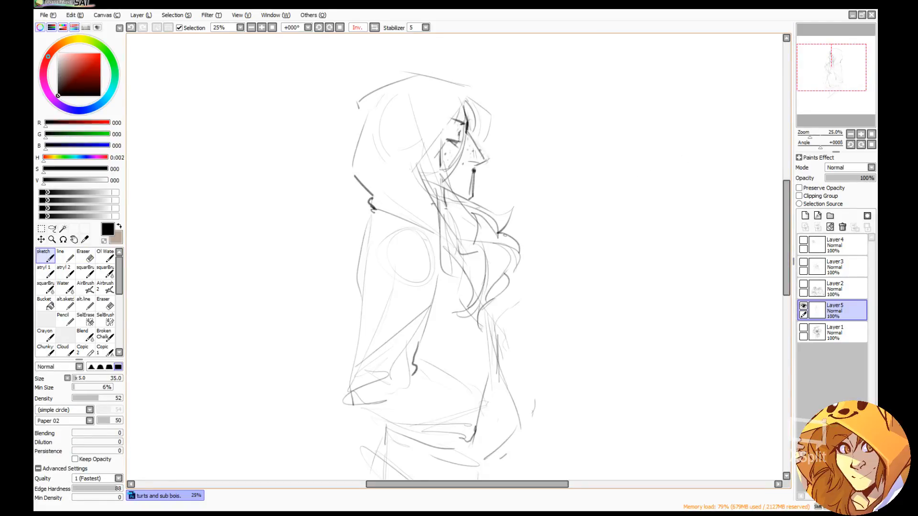
# Darken the upper eyelid and firm up the hood's front opening and rear outline.
pyautogui.moveTo(450, 139)
pyautogui.mouseDown()
pyautogui.moveTo(465, 144)
pyautogui.moveTo(439, 150)
pyautogui.mouseUp()
pyautogui.moveTo(461, 113); pyautogui.dragTo(419, 160)
pyautogui.moveTo(465, 96); pyautogui.dragTo(416, 170)
pyautogui.moveTo(472, 91); pyautogui.dragTo(457, 107)
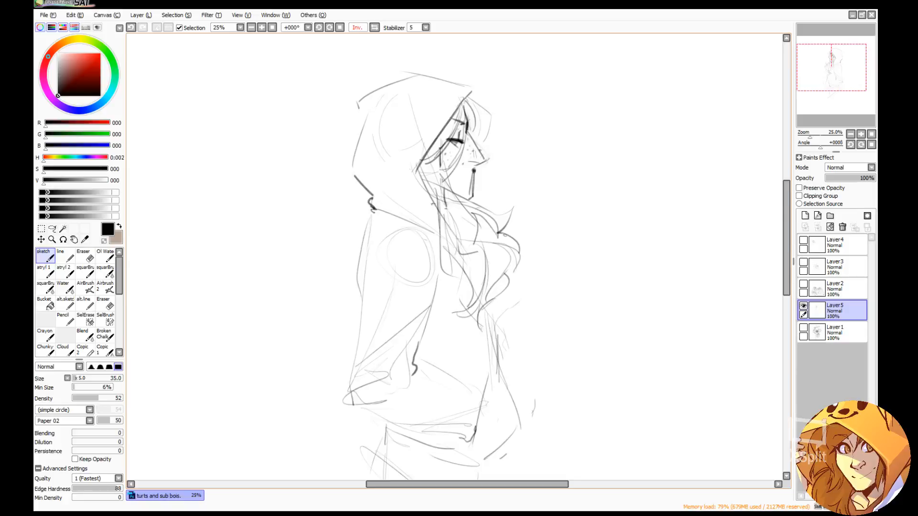
pyautogui.moveTo(360, 103); pyautogui.dragTo(353, 171)
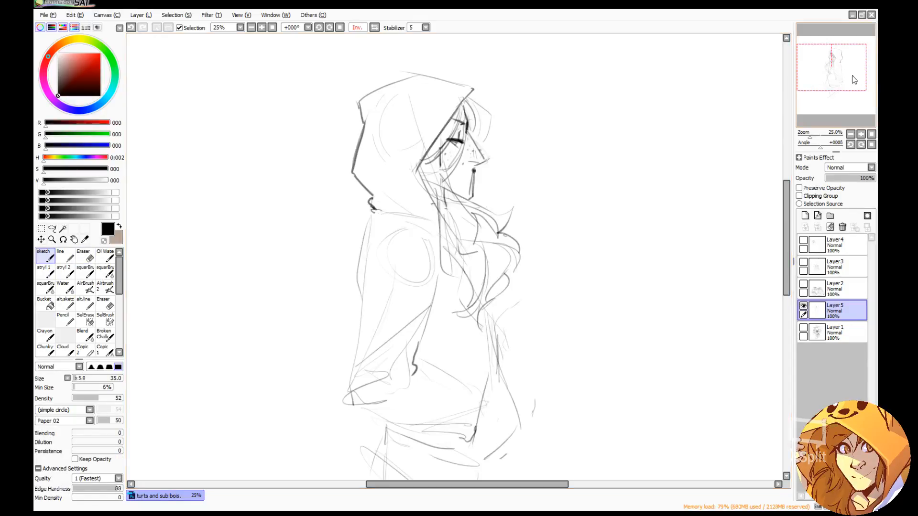
# Darken the sleeve's rear outline down to the elbow and add folds at the inner elbow.
pyautogui.moveTo(851, 75); pyautogui.dragTo(850, 77)
pyautogui.moveTo(356, 242); pyautogui.dragTo(340, 377)
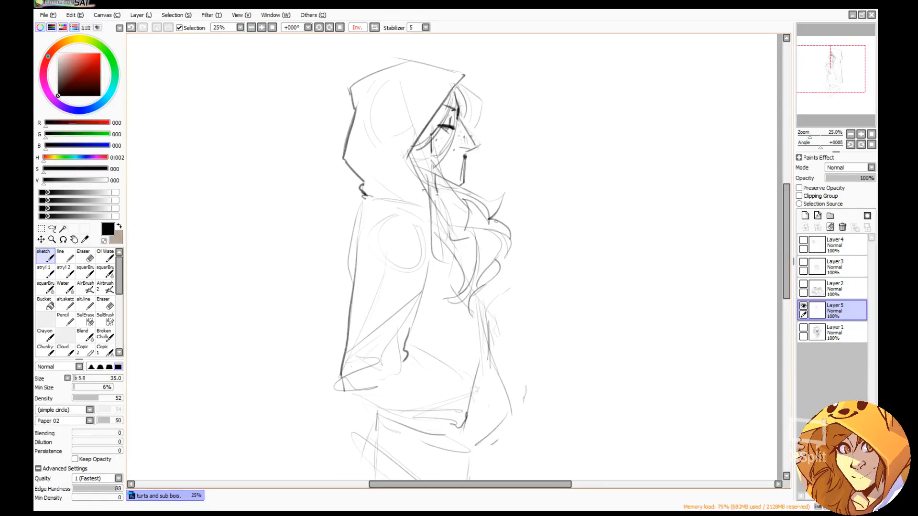
pyautogui.moveTo(433, 264); pyautogui.dragTo(412, 337)
pyautogui.moveTo(411, 341)
pyautogui.mouseDown()
pyautogui.moveTo(415, 382)
pyautogui.moveTo(378, 386)
pyautogui.mouseUp()
pyautogui.moveTo(409, 356); pyautogui.dragTo(402, 387)
pyautogui.moveTo(401, 369); pyautogui.dragTo(393, 389)
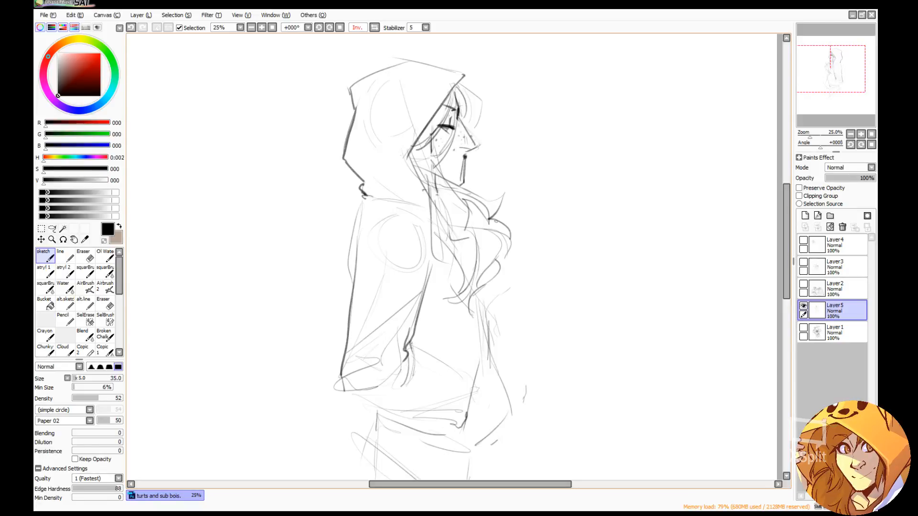
# Sketch the forearm's upper edge, the front pocket opening, and the lower sleeve edge running from the elbow.
pyautogui.moveTo(415, 336); pyautogui.dragTo(454, 409)
pyautogui.moveTo(436, 352); pyautogui.dragTo(471, 377)
pyautogui.moveTo(387, 402); pyautogui.dragTo(410, 399)
pyautogui.moveTo(347, 405); pyautogui.dragTo(451, 419)
pyautogui.moveTo(396, 413); pyautogui.dragTo(462, 409)
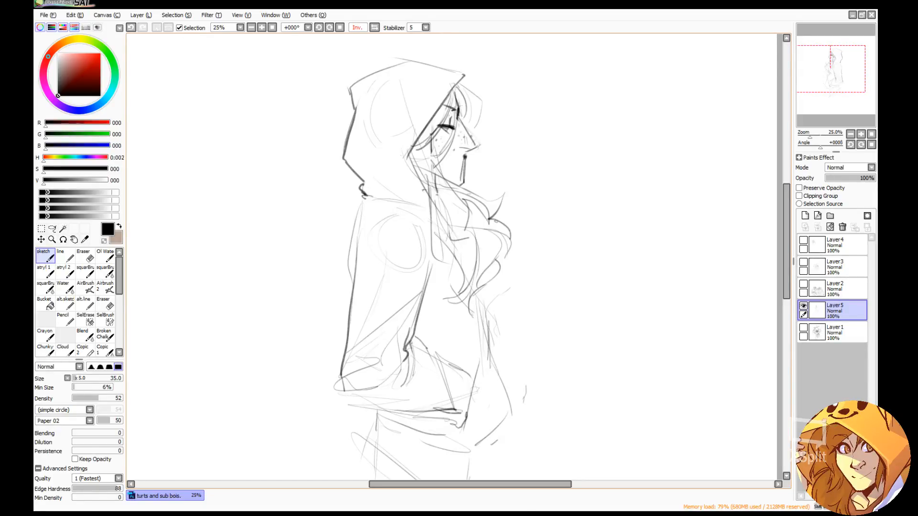
# Outline the rounded top of the shoulder and the upper back below the hood.
pyautogui.moveTo(395, 211)
pyautogui.mouseDown()
pyautogui.moveTo(351, 281)
pyautogui.moveTo(409, 214)
pyautogui.moveTo(432, 241)
pyautogui.mouseUp()
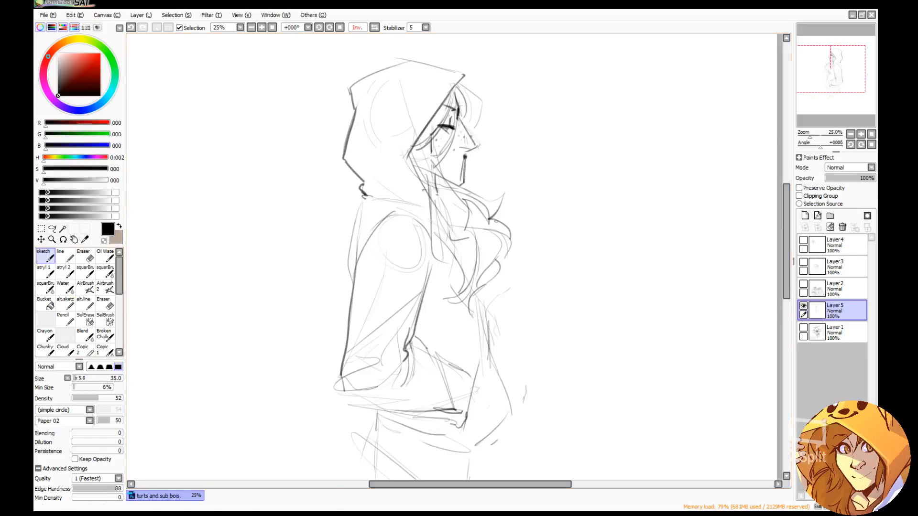
pyautogui.moveTo(852, 74); pyautogui.dragTo(850, 76)
pyautogui.press('e')
pyautogui.press('b')
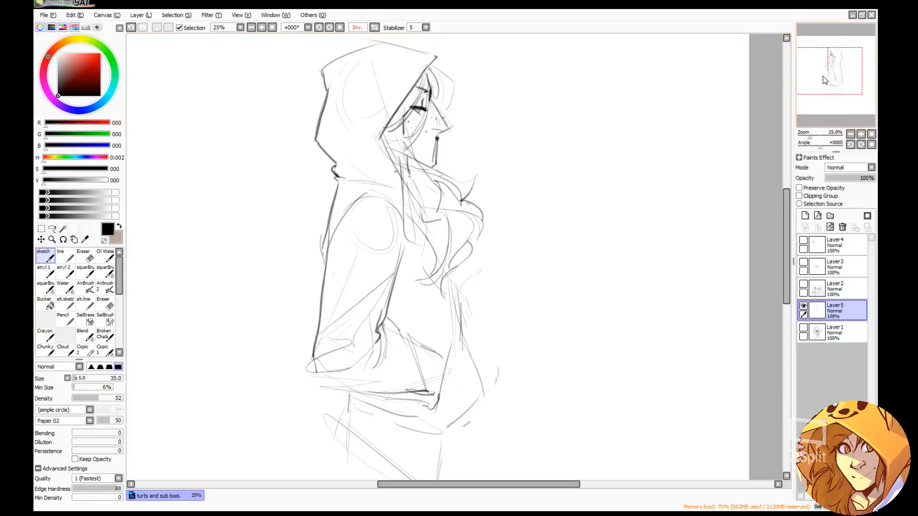
pyautogui.press('e')
pyautogui.press('b')
pyautogui.moveTo(338, 183); pyautogui.dragTo(321, 247)
pyautogui.moveTo(334, 202); pyautogui.dragTo(320, 247)
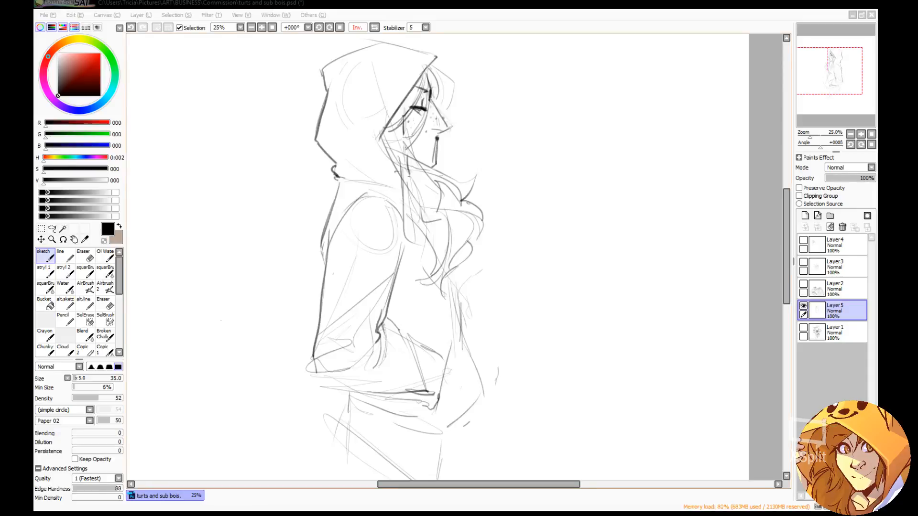
# Darken the hoodie's front outline from the ends of the hair locks down to the hem.
pyautogui.click(237, 364)
pyautogui.moveTo(831, 79)
pyautogui.mouseDown()
pyautogui.moveTo(839, 73)
pyautogui.moveTo(831, 76)
pyautogui.mouseUp()
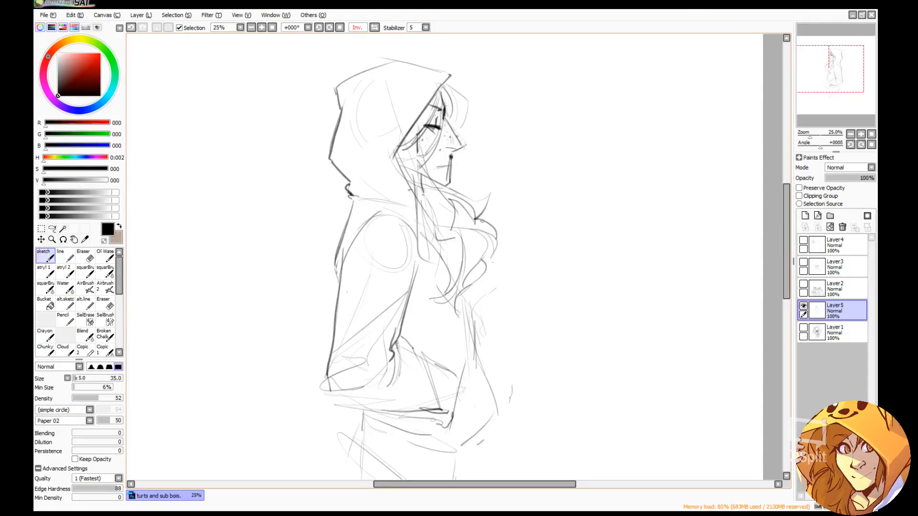
pyautogui.moveTo(485, 261)
pyautogui.mouseDown()
pyautogui.moveTo(508, 273)
pyautogui.moveTo(467, 292)
pyautogui.moveTo(494, 403)
pyautogui.moveTo(460, 450)
pyautogui.mouseUp()
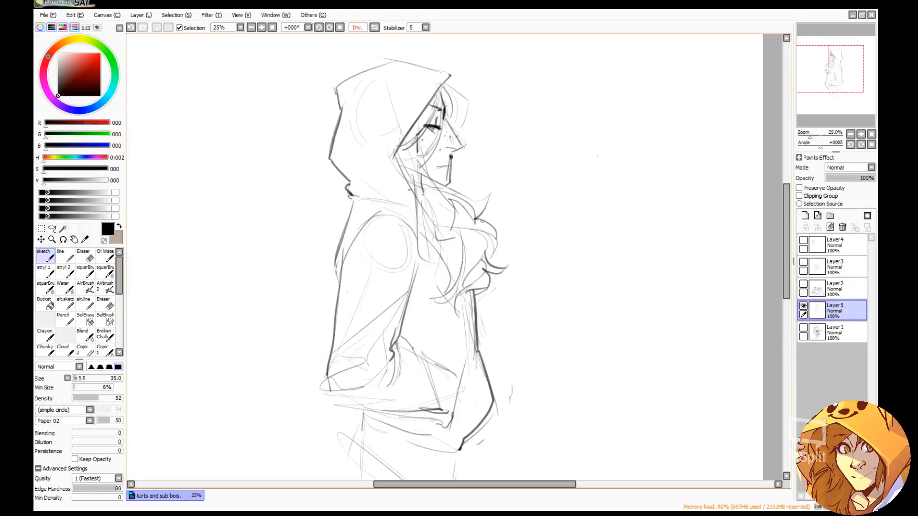
# Redraw the sleeve's lower edge from the elbow toward the pocket and add the slanted pocket opening.
pyautogui.moveTo(341, 398); pyautogui.dragTo(423, 416)
pyautogui.hotkey('ctrl', 'z')
pyautogui.hotkey('ctrl', 'z')
pyautogui.moveTo(329, 394); pyautogui.dragTo(432, 417)
pyautogui.hotkey('ctrl', 'z')
pyautogui.moveTo(463, 363); pyautogui.dragTo(438, 411)
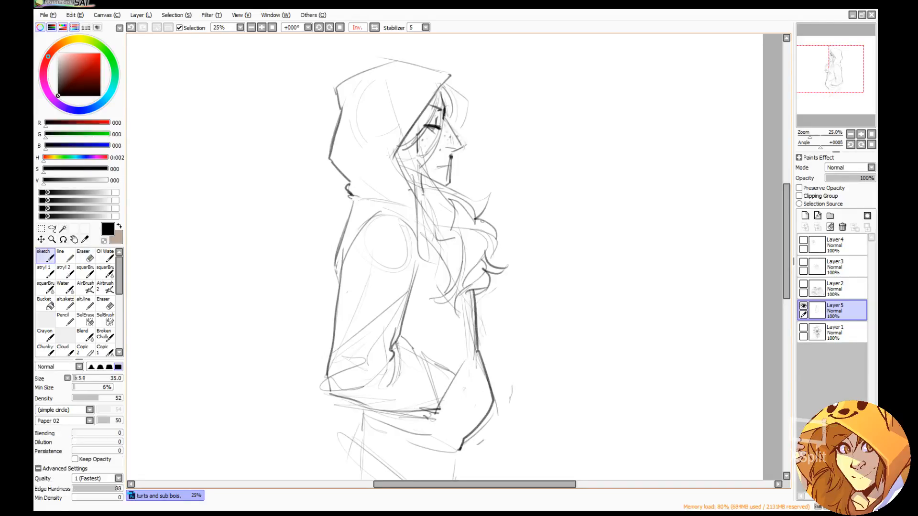
# Erase the head construction lines inside the hood and the stray hair strands beside the cheek and neck.
pyautogui.moveTo(786, 202); pyautogui.dragTo(789, 196)
pyautogui.press('e')
pyautogui.moveTo(359, 143); pyautogui.dragTo(386, 106)
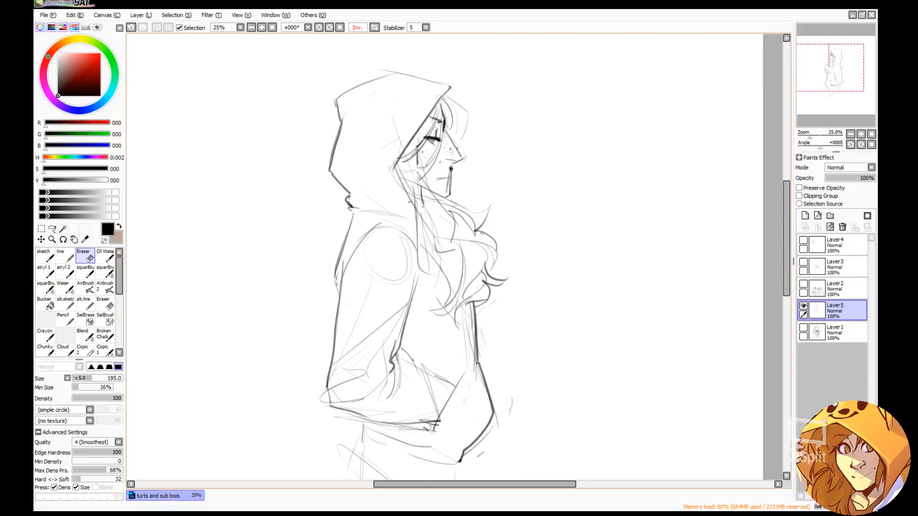
pyautogui.moveTo(392, 176); pyautogui.dragTo(410, 155)
pyautogui.press('n')
pyautogui.press('e')
pyautogui.moveTo(406, 180); pyautogui.dragTo(410, 182)
pyautogui.moveTo(413, 150); pyautogui.dragTo(431, 222)
pyautogui.moveTo(412, 192); pyautogui.dragTo(414, 209)
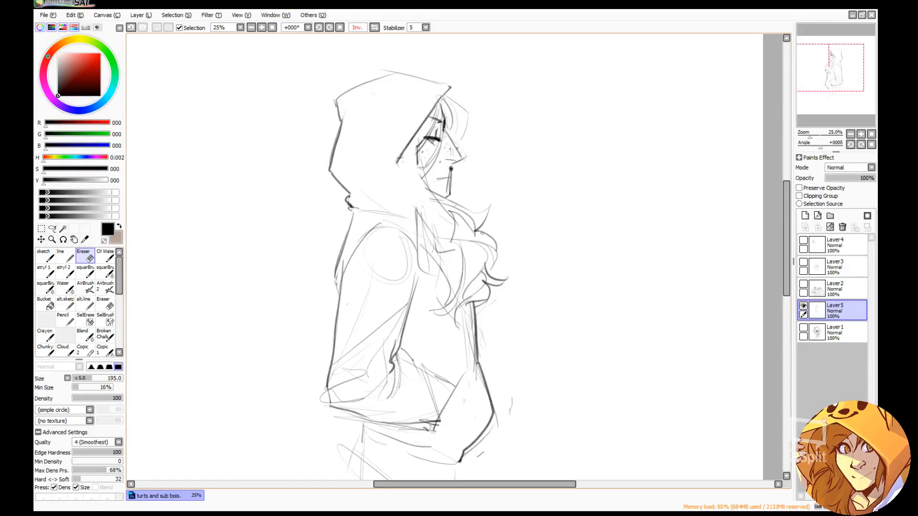
# Draw the hood's front opening edge down to the collar and darken the hair lock flicking out at the chest.
pyautogui.moveTo(394, 166); pyautogui.dragTo(414, 205)
pyautogui.press('n')
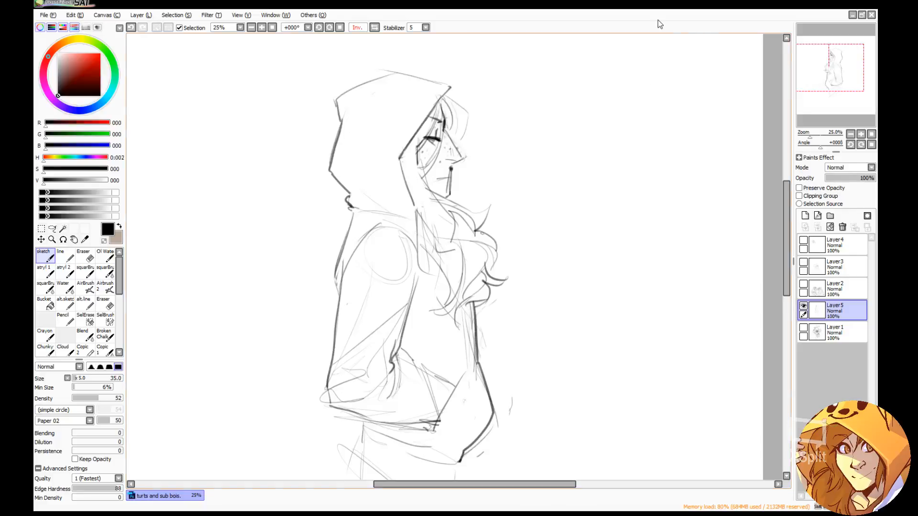
pyautogui.hotkey('ctrl', 'z')
pyautogui.hotkey('ctrl', 'y')
pyautogui.moveTo(417, 183); pyautogui.dragTo(420, 207)
pyautogui.moveTo(406, 148); pyautogui.dragTo(412, 176)
pyautogui.moveTo(446, 100); pyautogui.dragTo(414, 145)
pyautogui.moveTo(492, 202)
pyautogui.mouseDown()
pyautogui.moveTo(474, 230)
pyautogui.moveTo(479, 239)
pyautogui.mouseUp()
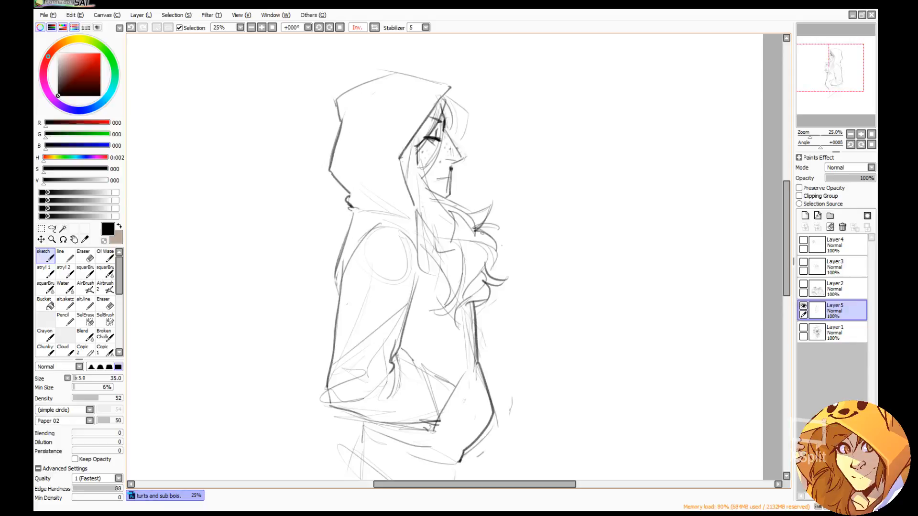
# Erase the circular shoulder guide and sketch the upper arm's inner edge from the chest toward the elbow.
pyautogui.moveTo(831, 86); pyautogui.dragTo(831, 86)
pyautogui.press('e')
pyautogui.moveTo(364, 270); pyautogui.dragTo(342, 328)
pyautogui.moveTo(375, 260)
pyautogui.mouseDown()
pyautogui.moveTo(392, 256)
pyautogui.moveTo(394, 226)
pyautogui.mouseUp()
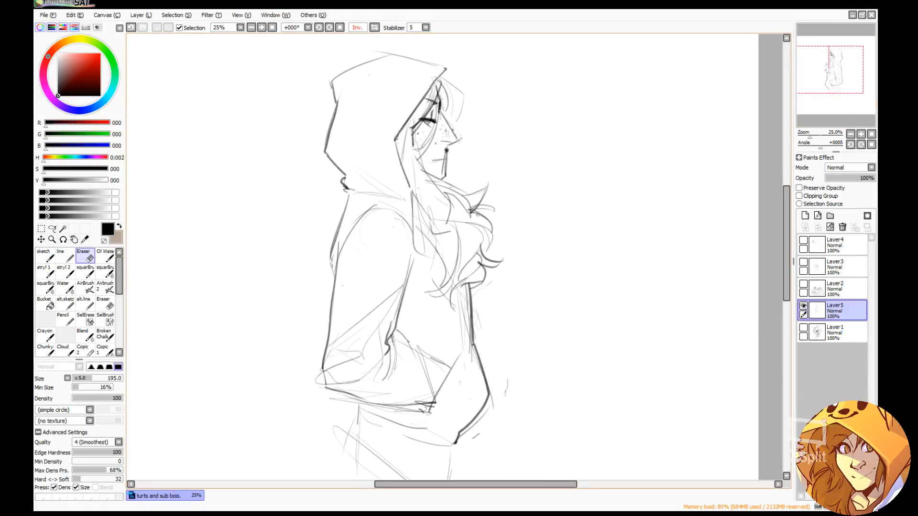
pyautogui.press('b')
pyautogui.moveTo(424, 255); pyautogui.dragTo(394, 307)
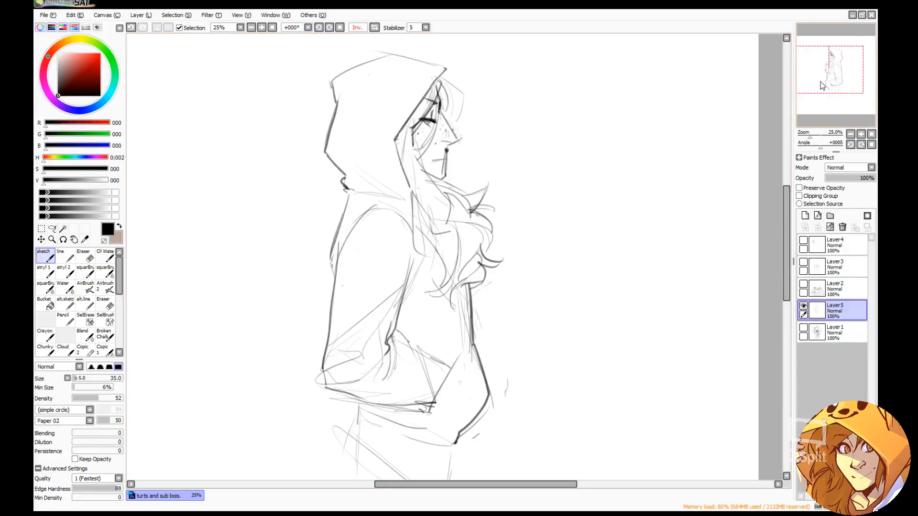
# Unmirror the view, hide Layer5, and show and select Layer1 with the turtle and rose sketch.
pyautogui.click(375, 28)
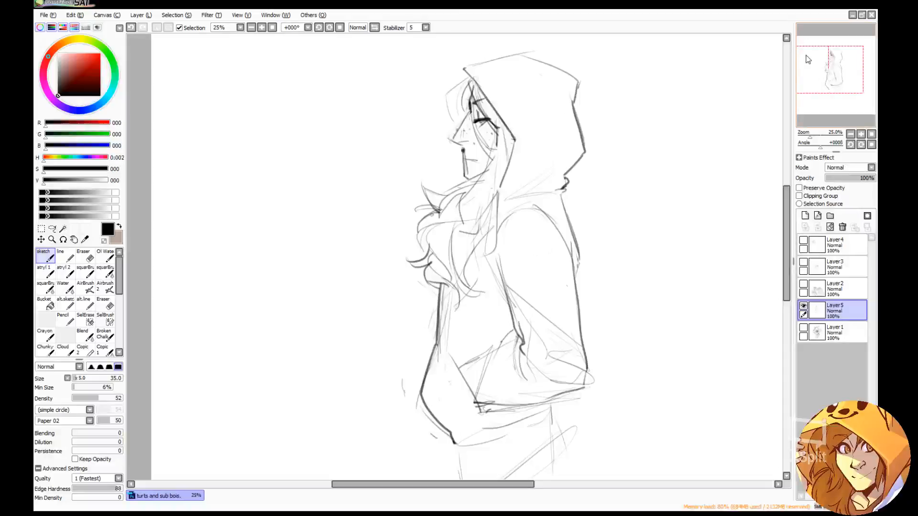
pyautogui.click(804, 306)
pyautogui.click(804, 328)
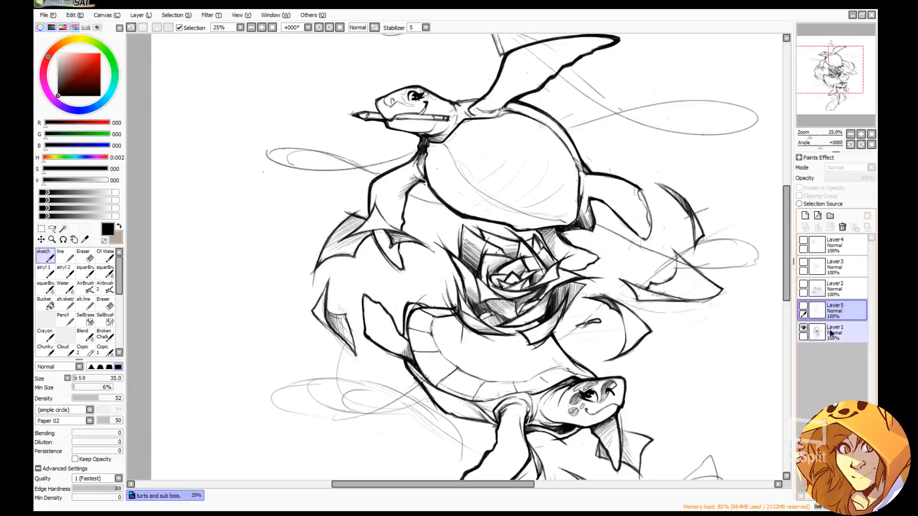
pyautogui.click(830, 332)
pyautogui.moveTo(828, 76); pyautogui.dragTo(835, 72)
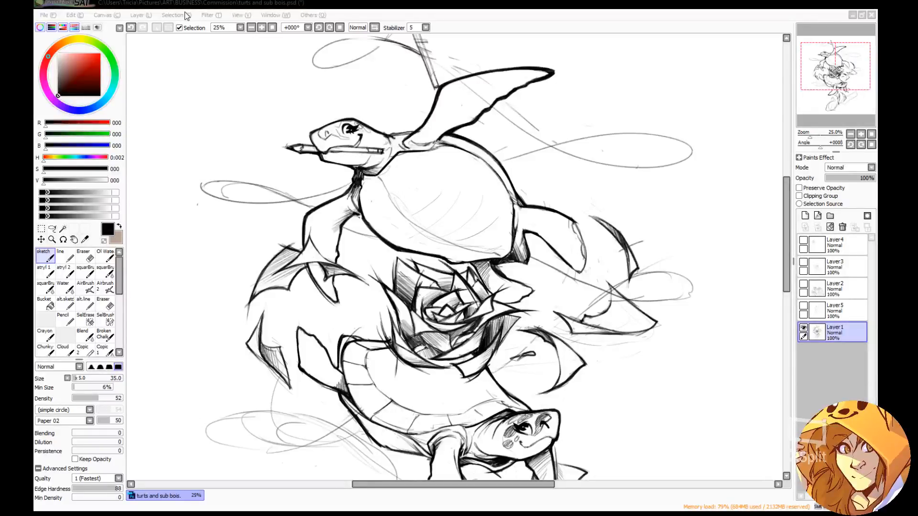
# With the view mirrored, erase the messy lines of the upright pencil above the raised flipper and redraw its shaft.
pyautogui.hotkey('alt', 'Tab')
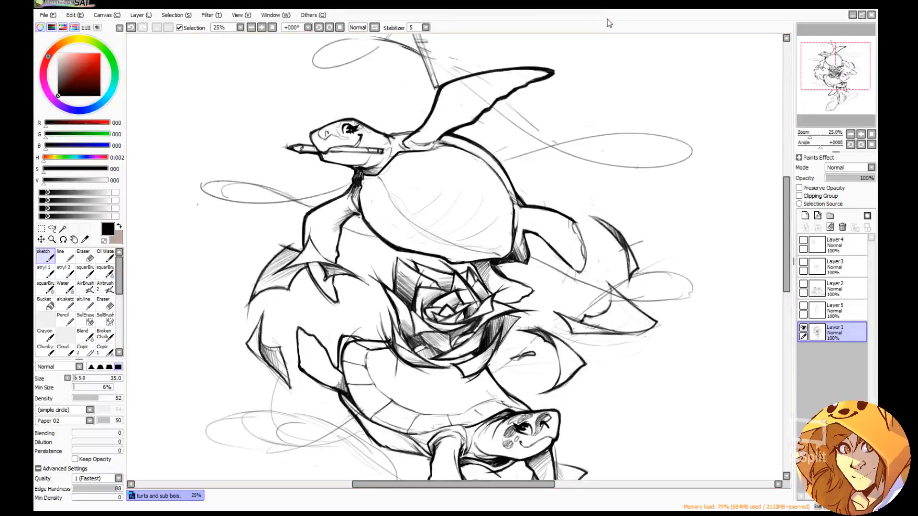
pyautogui.click(375, 27)
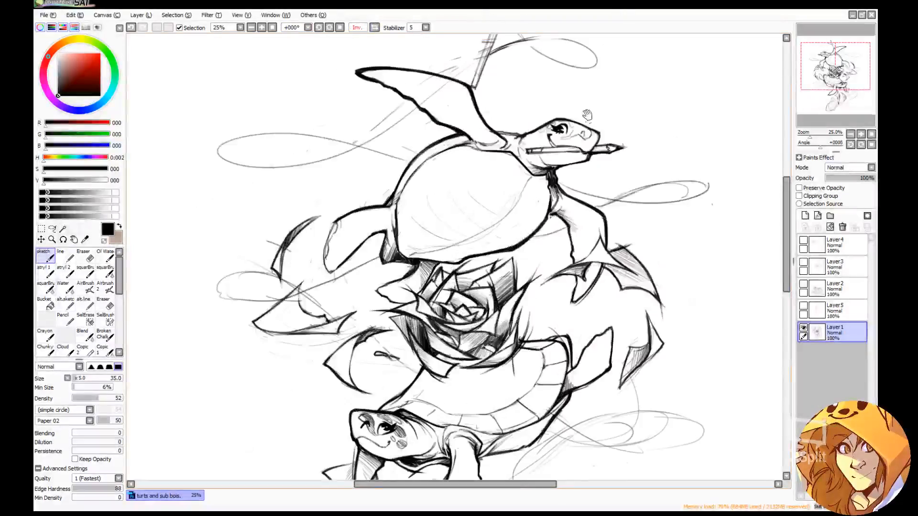
pyautogui.moveTo(587, 115); pyautogui.dragTo(546, 151)
pyautogui.press('e')
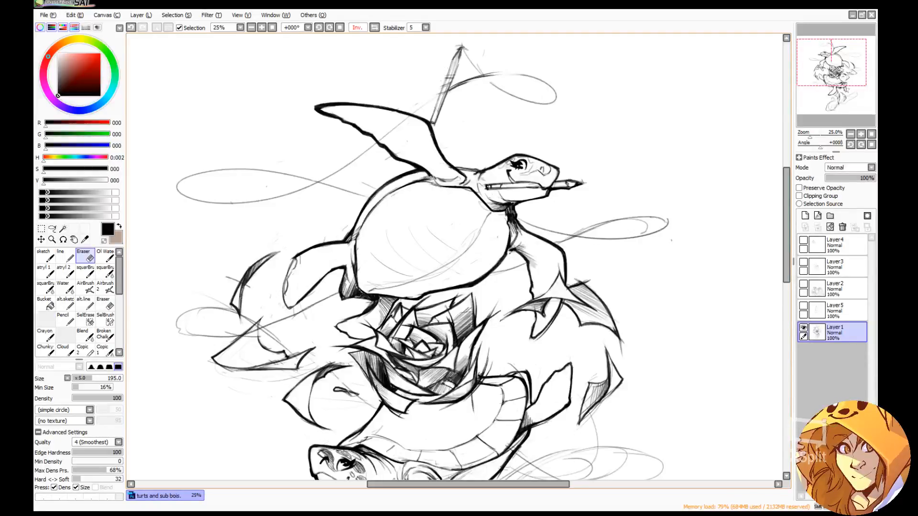
pyautogui.moveTo(450, 73); pyautogui.dragTo(441, 95)
pyautogui.press('n')
pyautogui.moveTo(450, 64); pyautogui.dragTo(436, 113)
pyautogui.press('e')
pyautogui.press('n')
pyautogui.moveTo(455, 72); pyautogui.dragTo(441, 105)
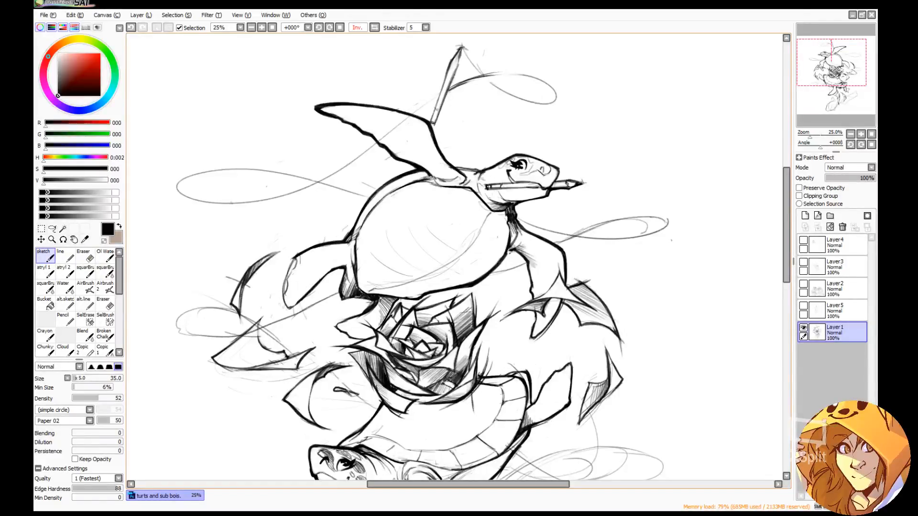
pyautogui.press('e')
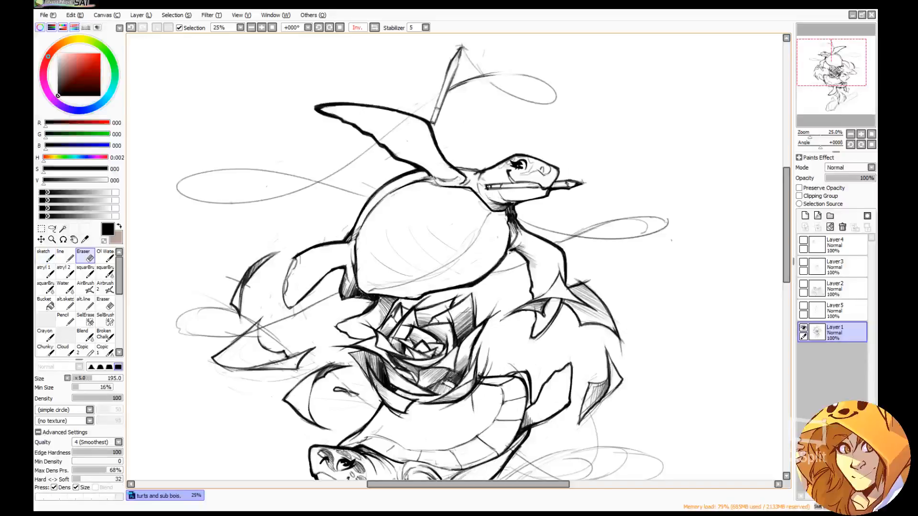
pyautogui.press('n')
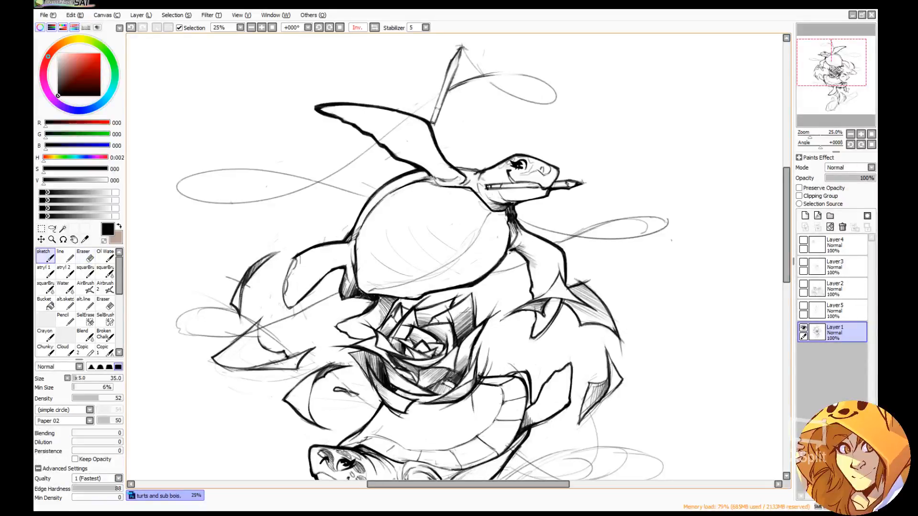
# Clean up the ribbon swirl where it meets the upright pencil and redraw its curve into the loop.
pyautogui.moveTo(716, 168)
pyautogui.mouseDown()
pyautogui.moveTo(709, 119)
pyautogui.moveTo(697, 112)
pyautogui.moveTo(703, 164)
pyautogui.mouseUp()
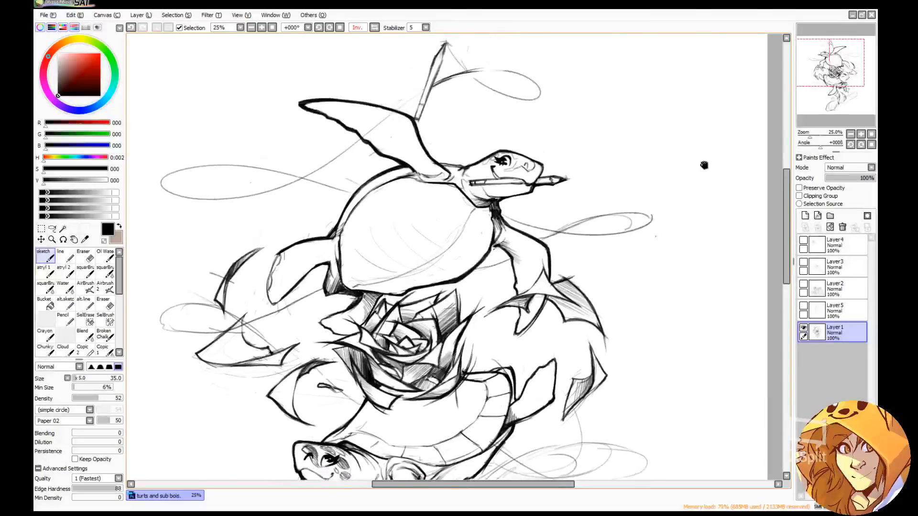
pyautogui.moveTo(824, 150); pyautogui.dragTo(819, 148)
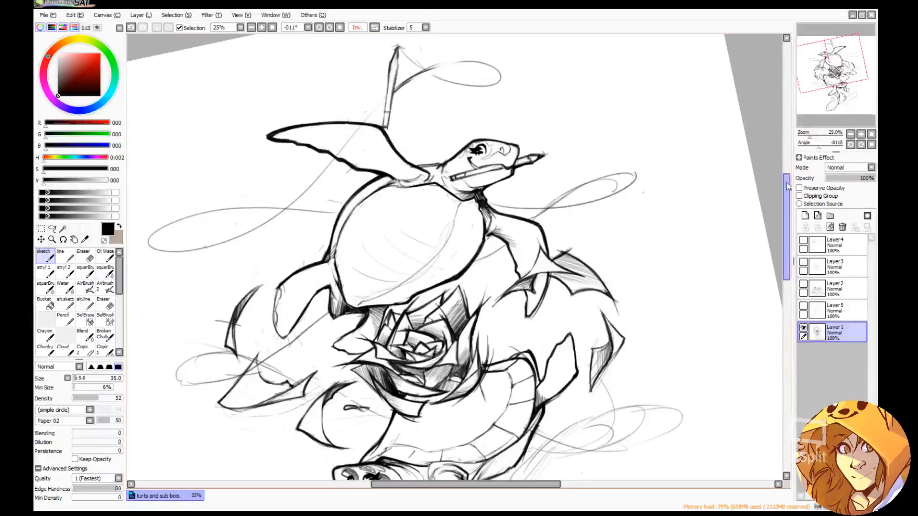
pyautogui.moveTo(787, 182); pyautogui.dragTo(787, 179)
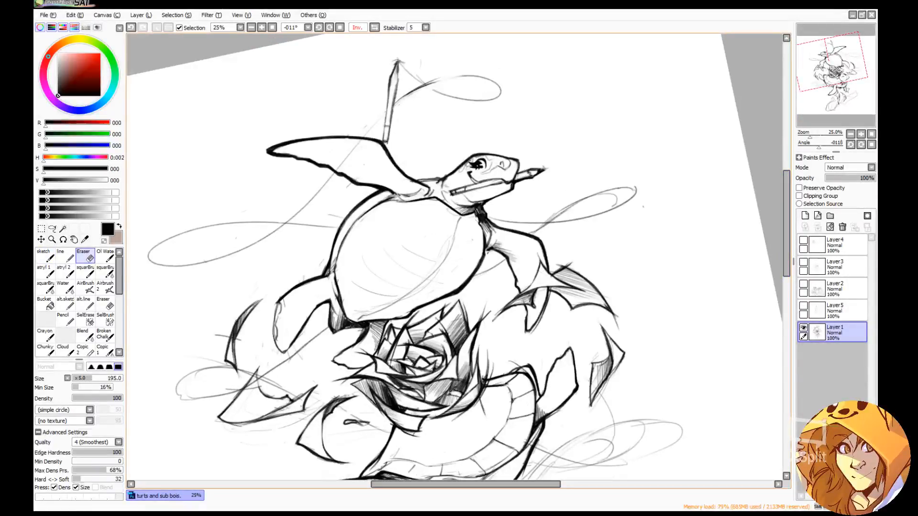
pyautogui.moveTo(393, 106)
pyautogui.mouseDown()
pyautogui.moveTo(457, 78)
pyautogui.moveTo(416, 91)
pyautogui.mouseUp()
pyautogui.press('e')
pyautogui.press('b')
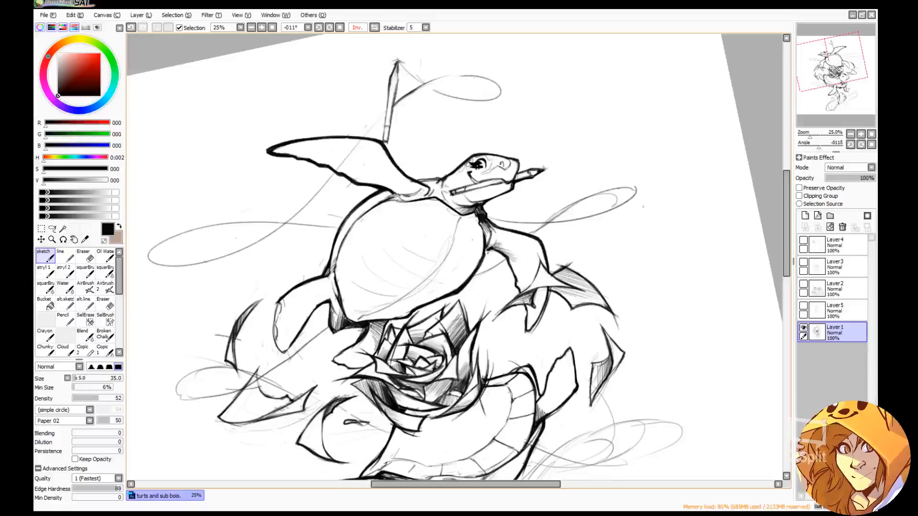
pyautogui.moveTo(470, 76); pyautogui.dragTo(418, 88)
# In the flipped view, sketch a wider loop around the swirl's end and connect the curve to the pencil's tip.
pyautogui.click(375, 27)
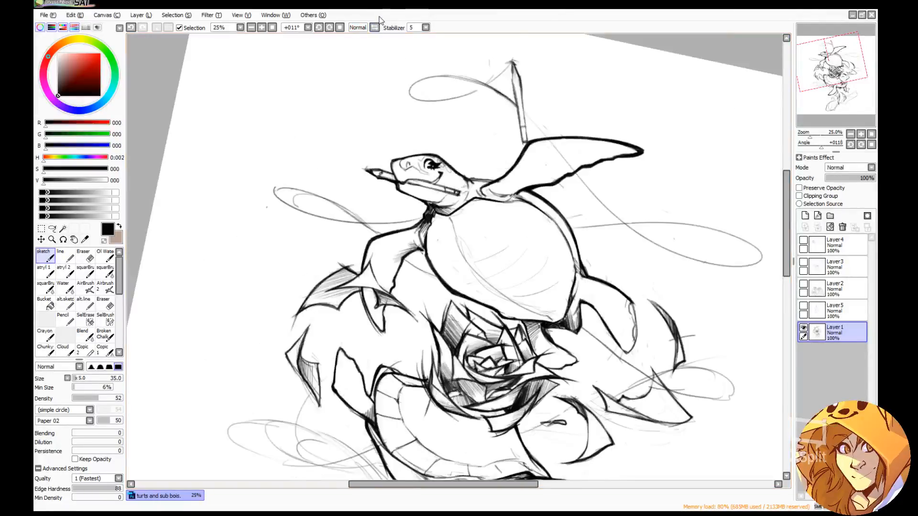
pyautogui.press('e')
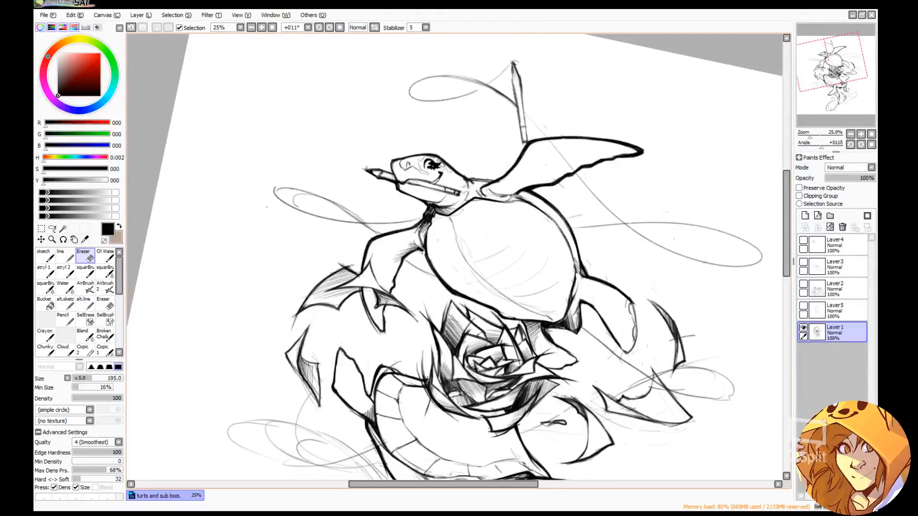
pyautogui.press('n')
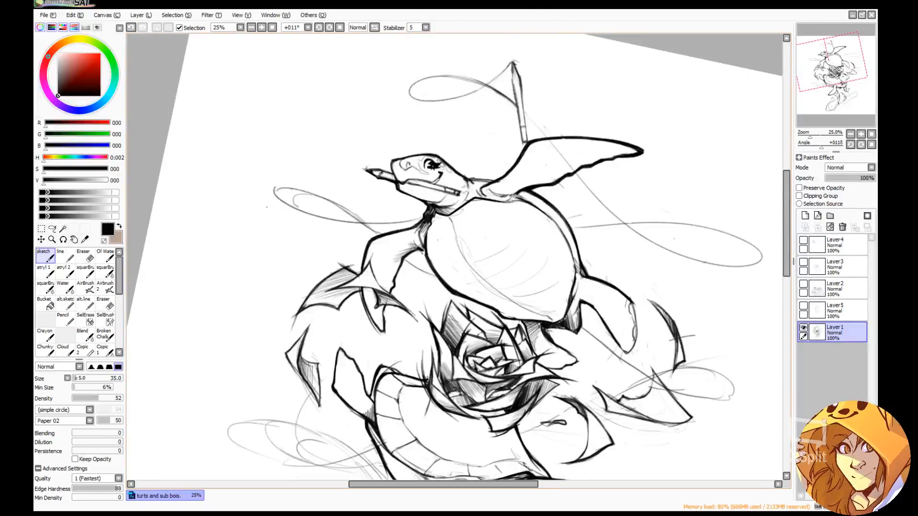
pyautogui.moveTo(413, 83); pyautogui.dragTo(394, 98)
pyautogui.moveTo(450, 100); pyautogui.dragTo(481, 92)
pyautogui.hotkey('ctrl', 'z')
pyautogui.hotkey('ctrl', 'y')
pyautogui.moveTo(460, 98); pyautogui.dragTo(511, 64)
# Set the eraser size to 70, then erase and redraw the upright pencil's upper edges and pointed tip.
pyautogui.press('e')
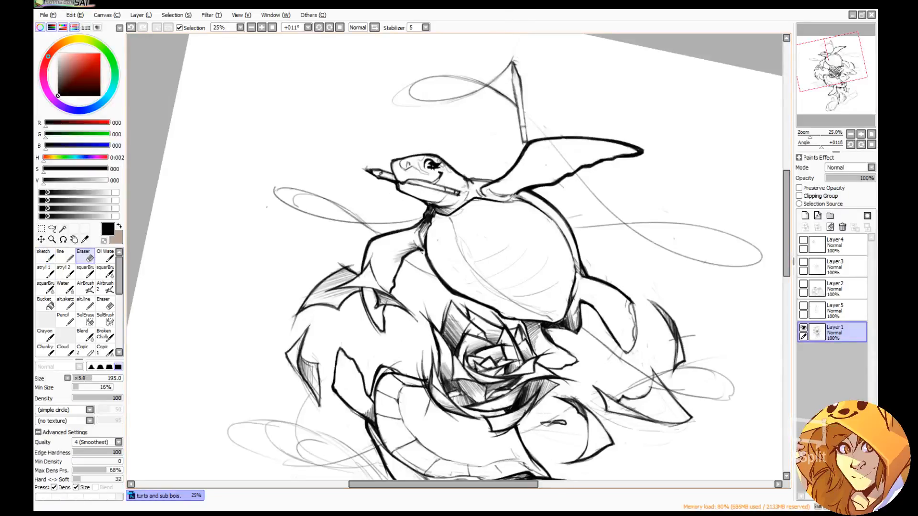
pyautogui.moveTo(89, 377); pyautogui.dragTo(78, 380)
pyautogui.press('n')
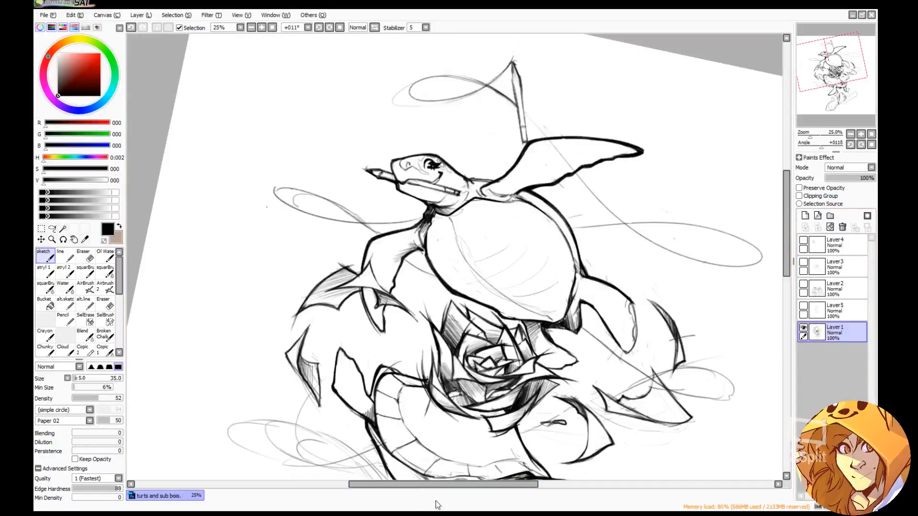
pyautogui.click(371, 27)
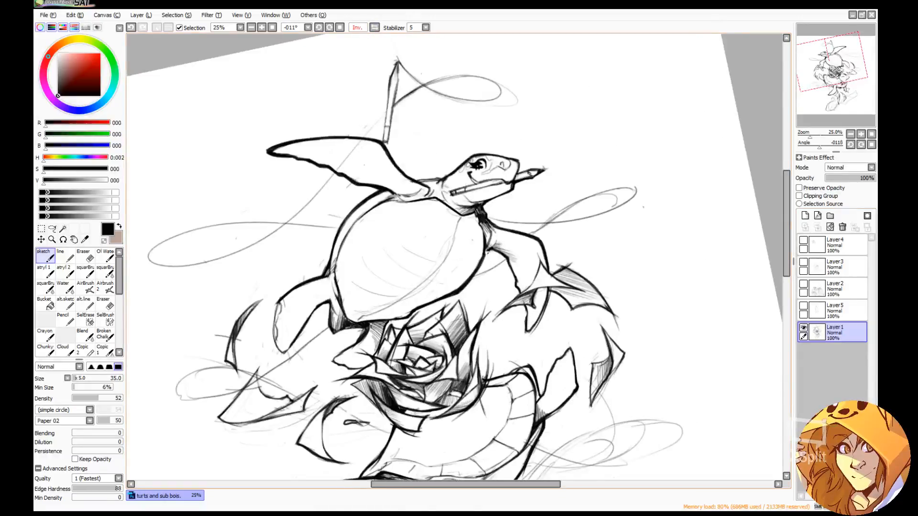
pyautogui.press('e')
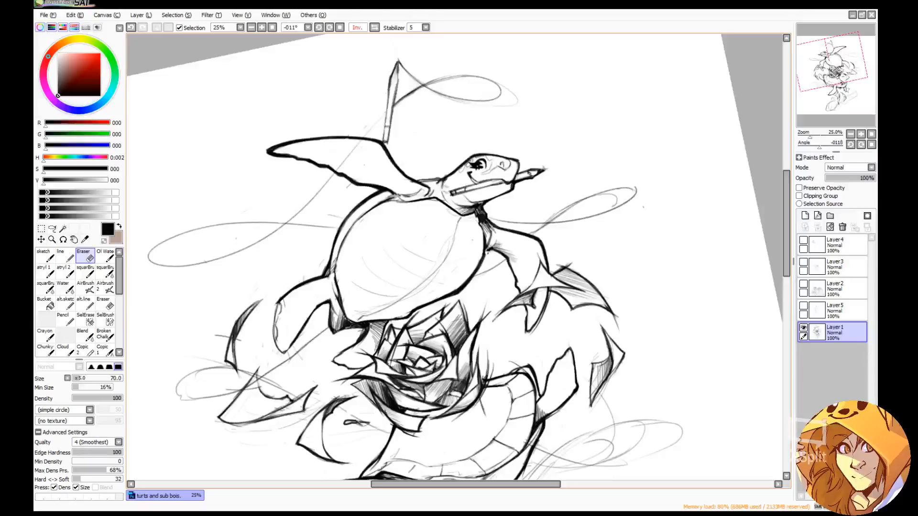
pyautogui.press('e')
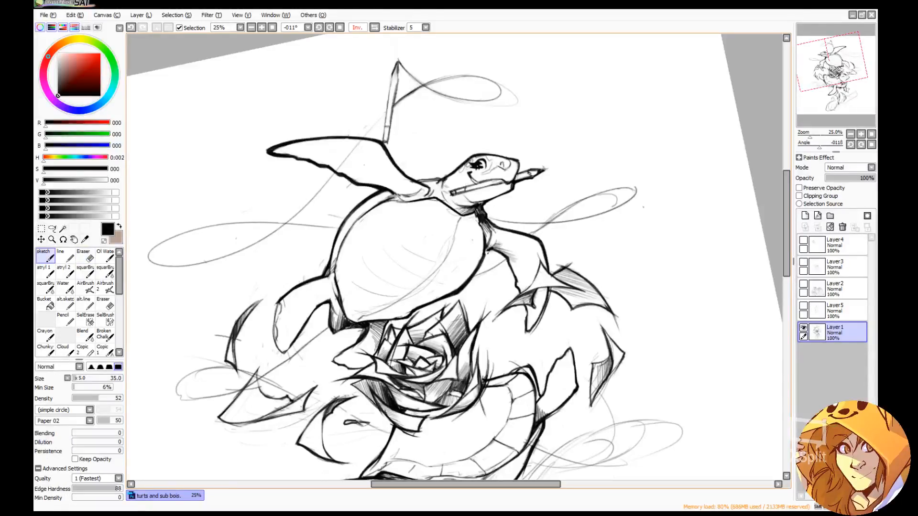
pyautogui.press('e')
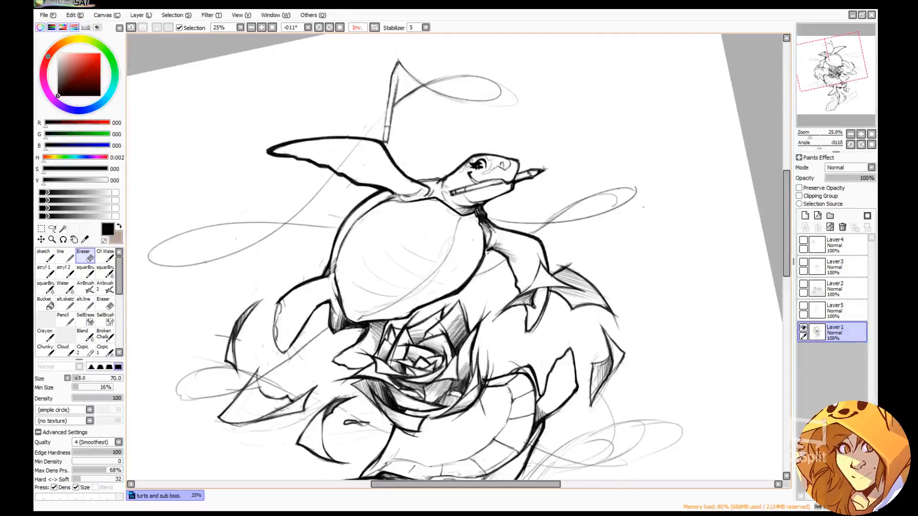
pyautogui.press('e')
pyautogui.moveTo(398, 61); pyautogui.dragTo(397, 74)
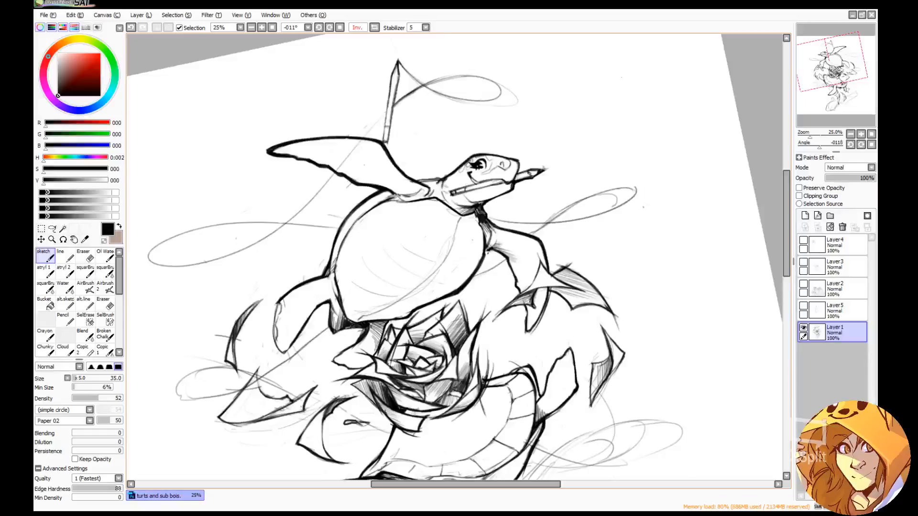
# Erase the swirl line crossing the turtle's raised flipper and check the drawing in mirrored view.
pyautogui.click(872, 135)
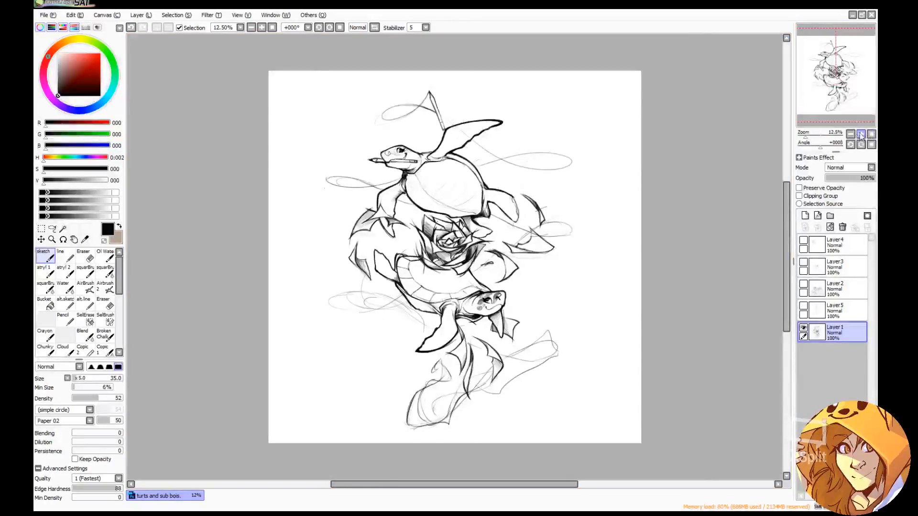
pyautogui.click(860, 134)
pyautogui.moveTo(853, 101); pyautogui.dragTo(853, 90)
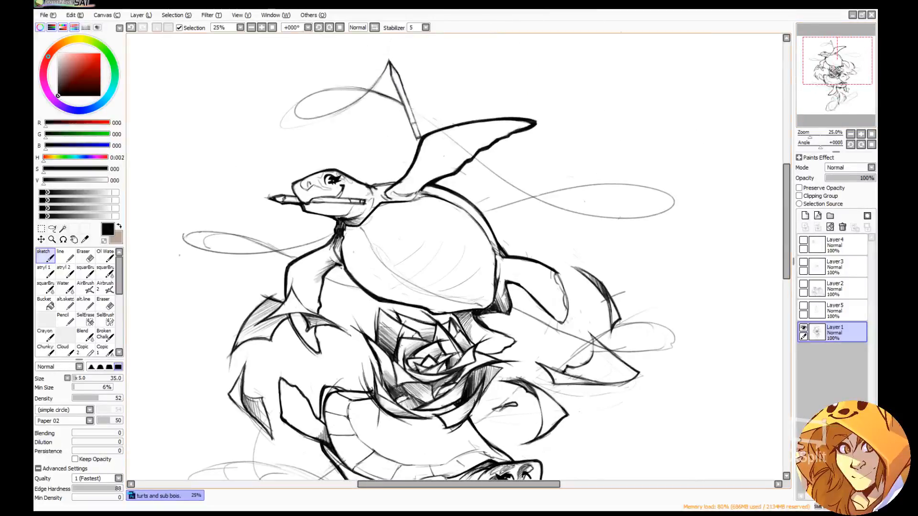
pyautogui.press('e')
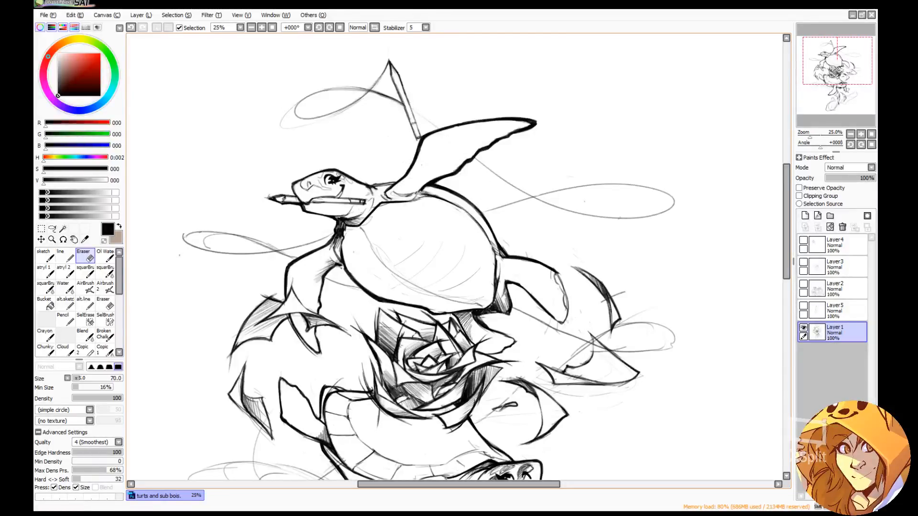
pyautogui.press('b')
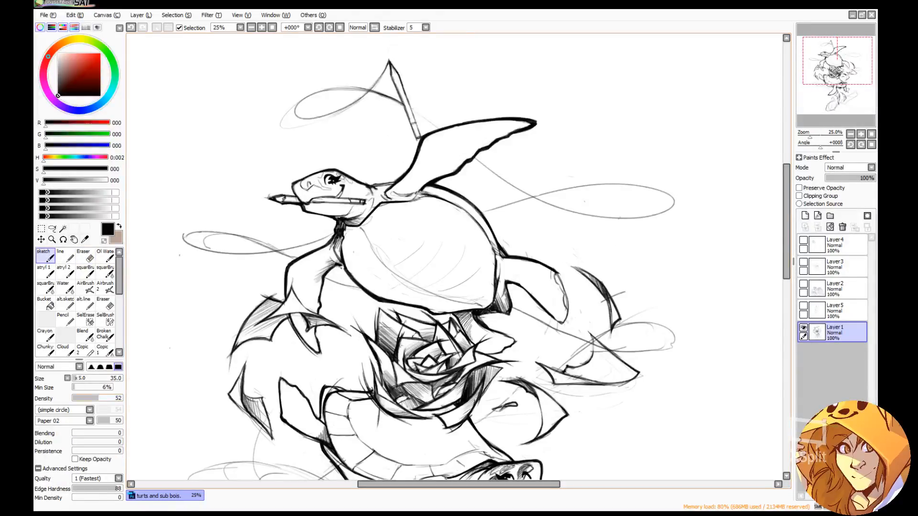
pyautogui.click(375, 27)
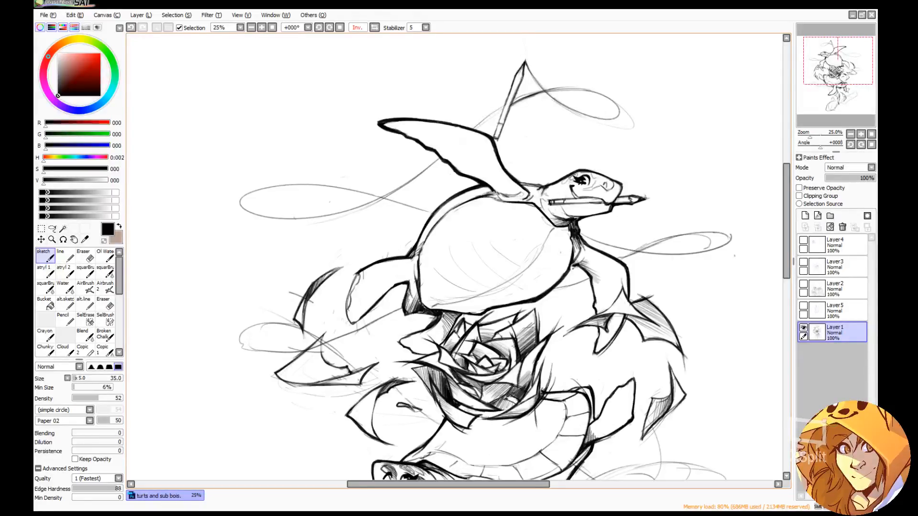
pyautogui.press('space')
pyautogui.moveTo(716, 145); pyautogui.dragTo(710, 141)
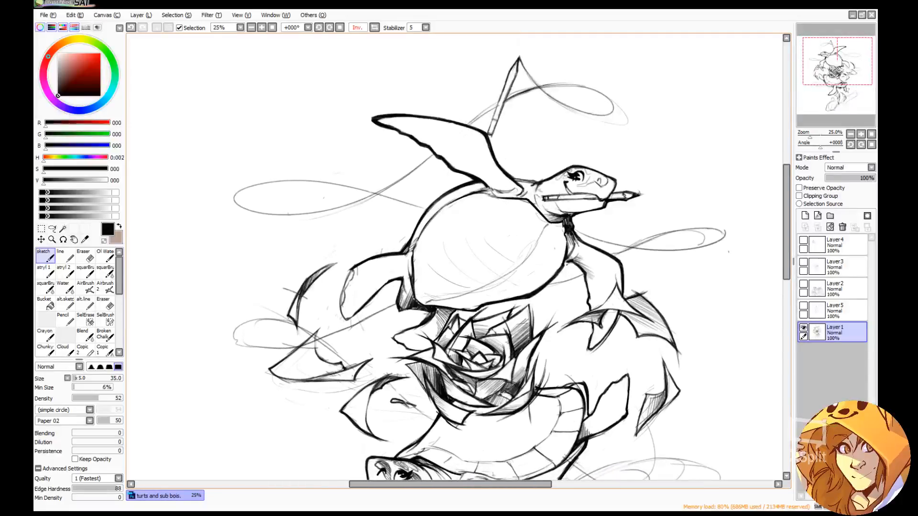
# Sketch an extra stroke at the outer end of the swirl loop beside the upper turtle's shell and check it in mirrored view.
pyautogui.moveTo(233, 203); pyautogui.dragTo(257, 185)
pyautogui.click(374, 27)
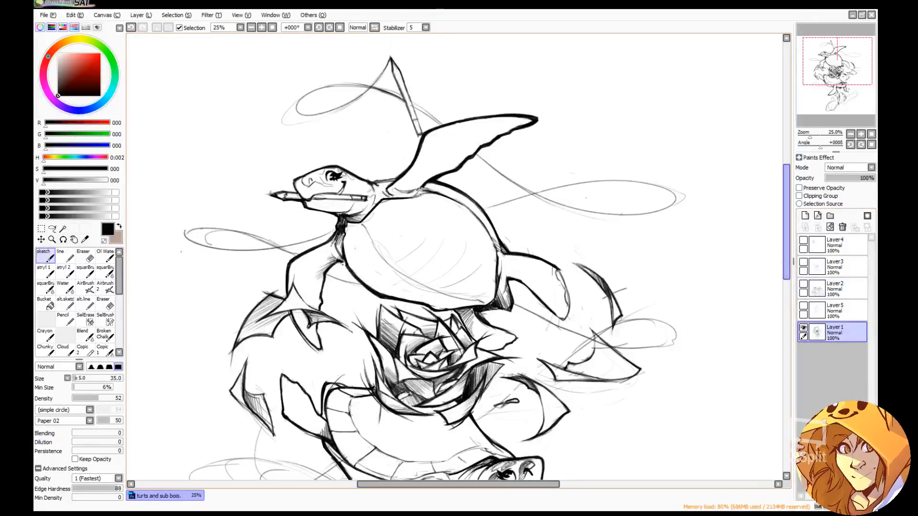
pyautogui.moveTo(787, 267); pyautogui.dragTo(785, 285)
pyautogui.press('e')
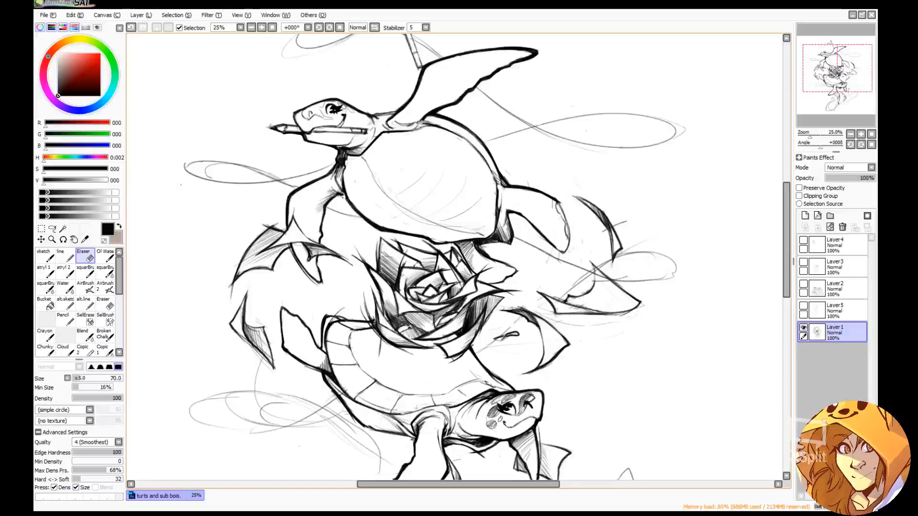
pyautogui.press('b')
pyautogui.press('e')
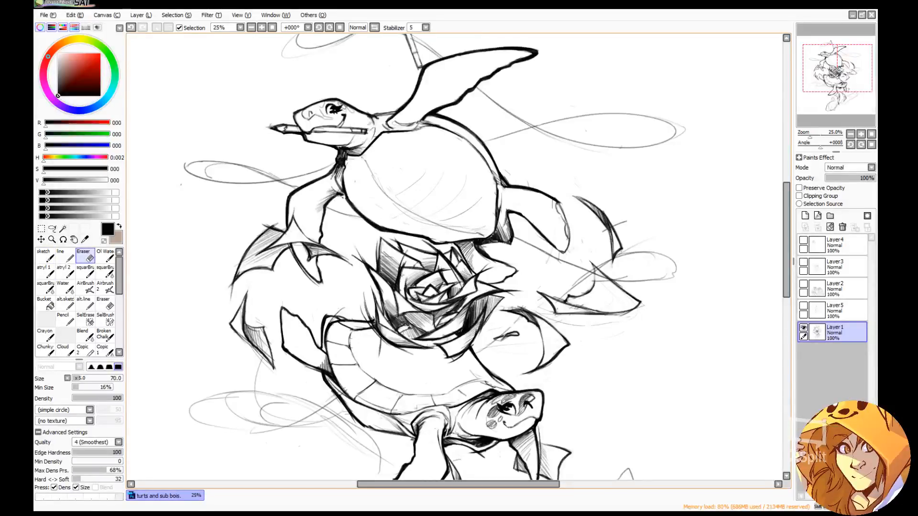
pyautogui.press('b')
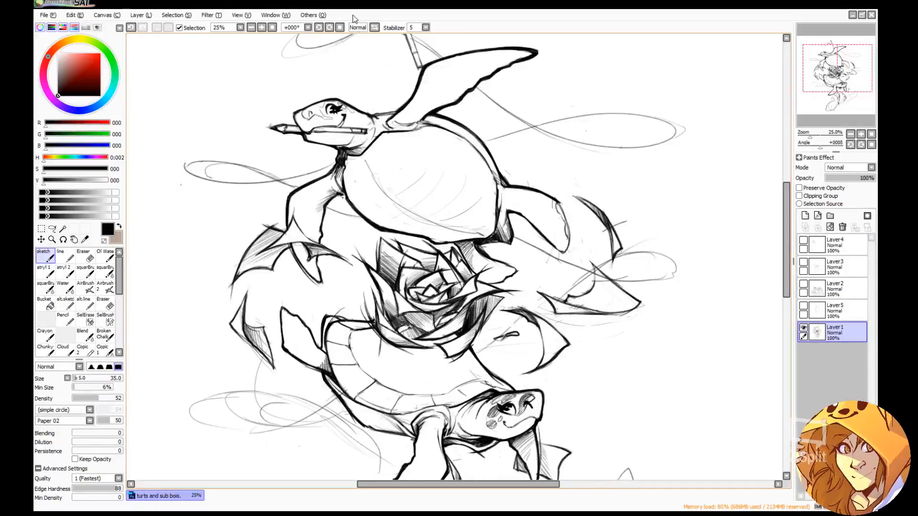
# In the flipped view, erase and lighten the rough lower edge of the large leaf beside the rose.
pyautogui.click(373, 28)
pyautogui.moveTo(692, 119); pyautogui.dragTo(670, 96)
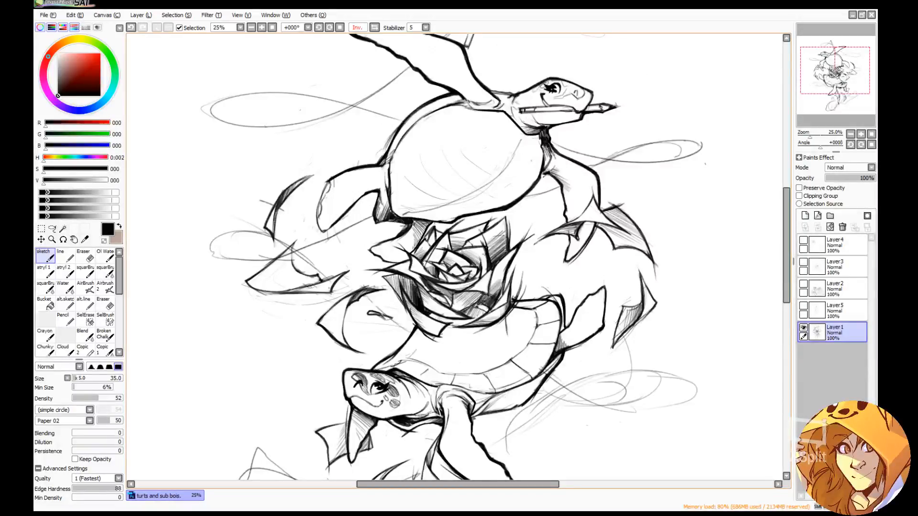
pyautogui.moveTo(551, 217); pyautogui.dragTo(546, 166)
pyautogui.press('e')
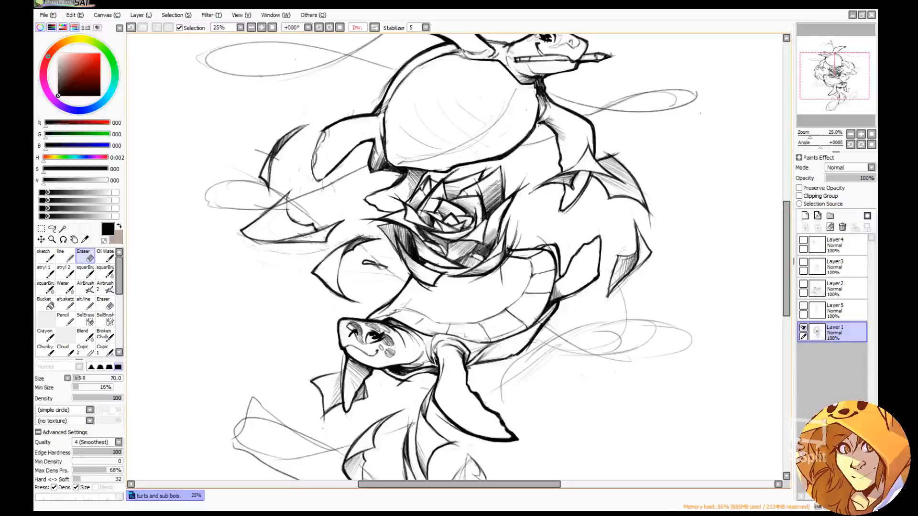
pyautogui.moveTo(361, 237); pyautogui.dragTo(380, 237)
pyautogui.moveTo(254, 242)
pyautogui.mouseDown()
pyautogui.moveTo(283, 243)
pyautogui.moveTo(239, 234)
pyautogui.mouseUp()
pyautogui.press('n')
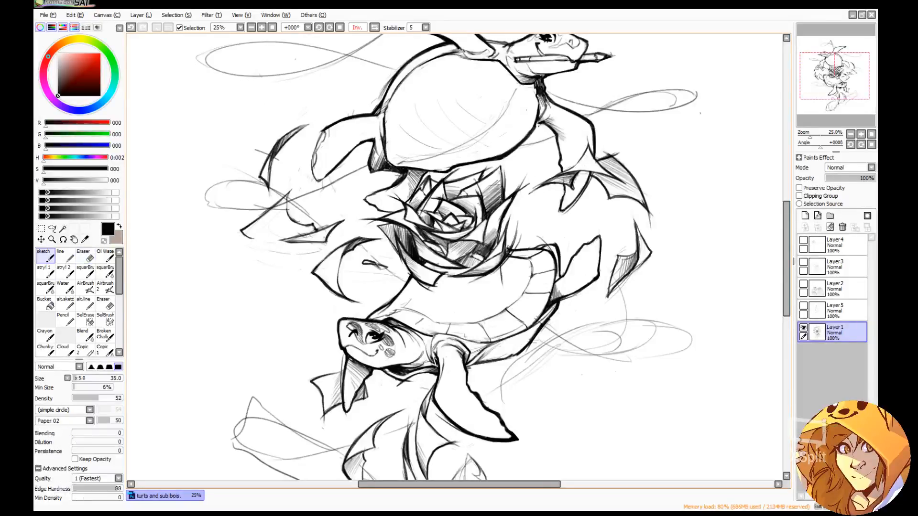
pyautogui.press('e')
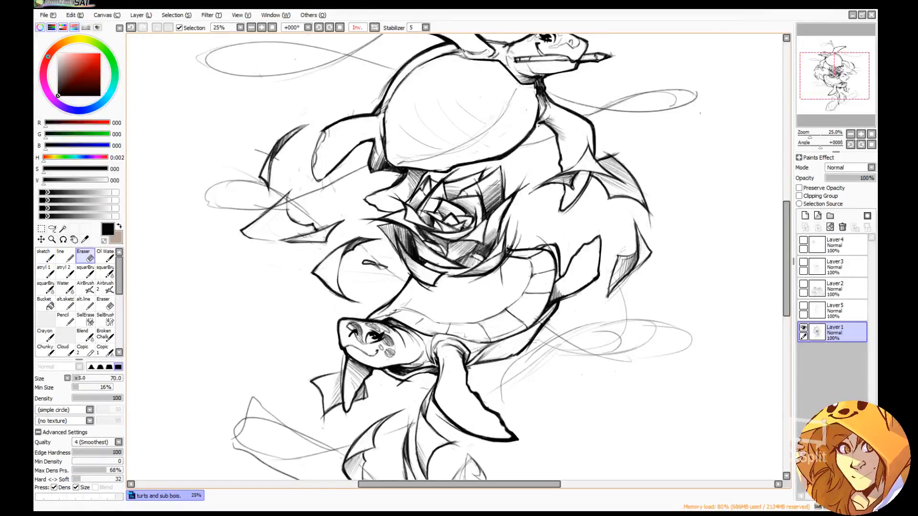
pyautogui.press('n')
# At 50% zoom, erase the sketchy lines along the large leaf's lower edge and redraw it as one continuous outline.
pyautogui.click(860, 133)
pyautogui.click(861, 133)
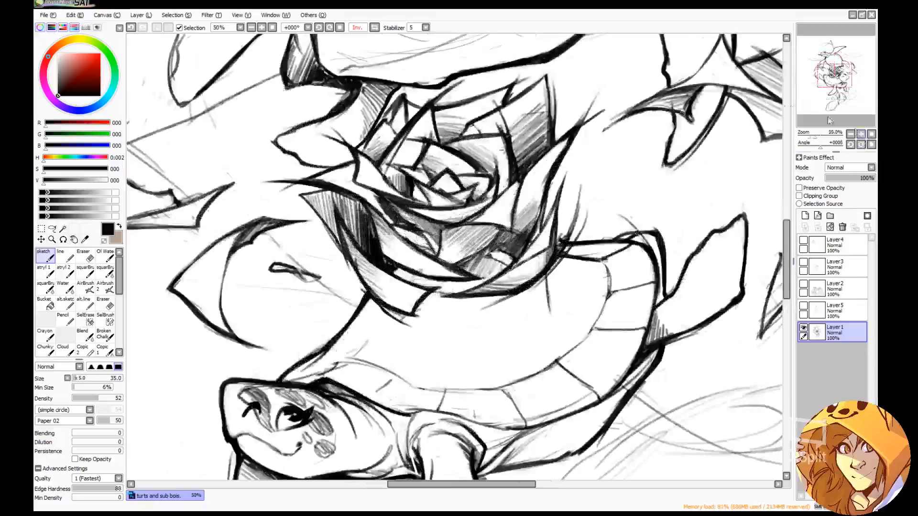
pyautogui.moveTo(606, 193); pyautogui.dragTo(868, 141)
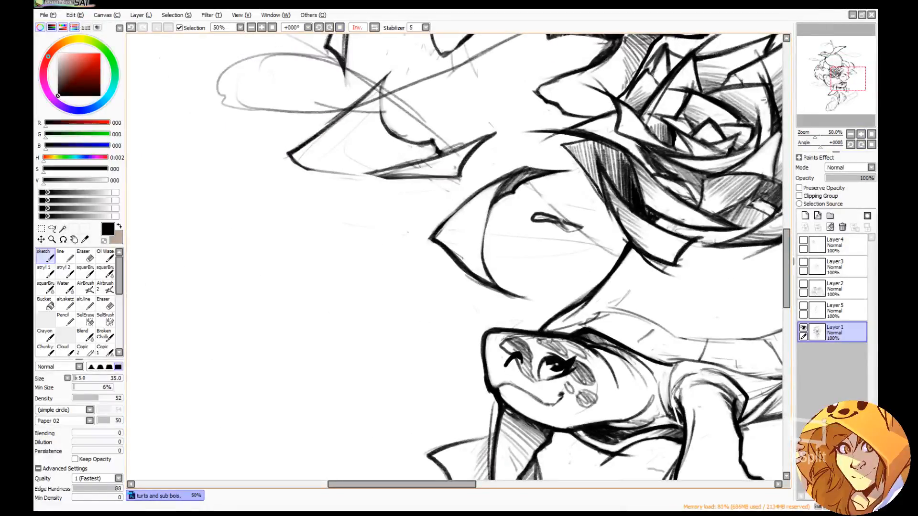
pyautogui.click(371, 28)
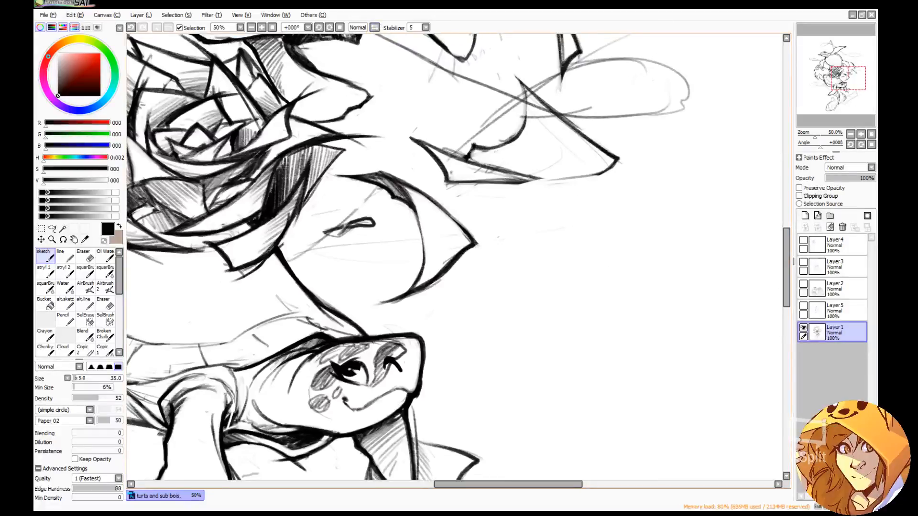
pyautogui.press('e')
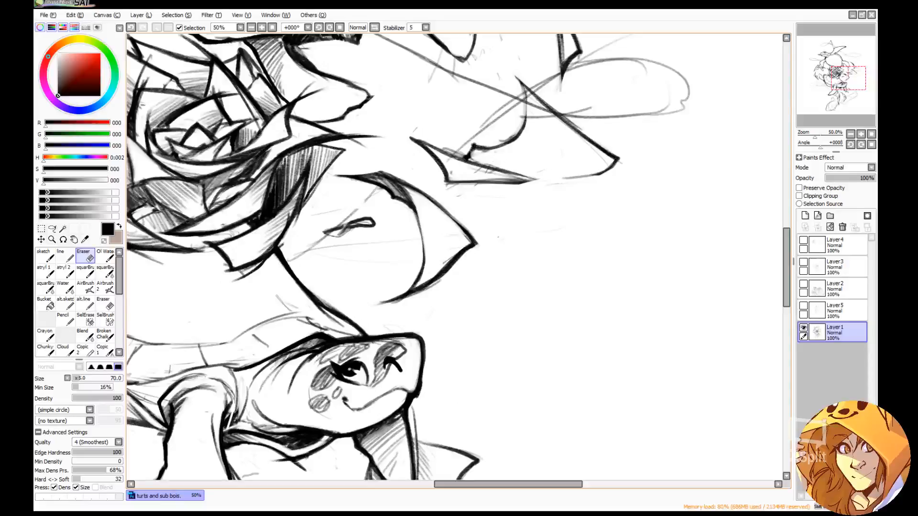
pyautogui.moveTo(473, 160); pyautogui.dragTo(537, 180)
pyautogui.press('n')
pyautogui.moveTo(479, 166)
pyautogui.mouseDown()
pyautogui.moveTo(549, 182)
pyautogui.moveTo(603, 174)
pyautogui.mouseUp()
pyautogui.press('e')
pyautogui.moveTo(549, 180)
pyautogui.mouseDown()
pyautogui.moveTo(576, 178)
pyautogui.moveTo(548, 182)
pyautogui.mouseUp()
pyautogui.press('n')
pyautogui.moveTo(500, 184); pyautogui.dragTo(563, 183)
pyautogui.press('e')
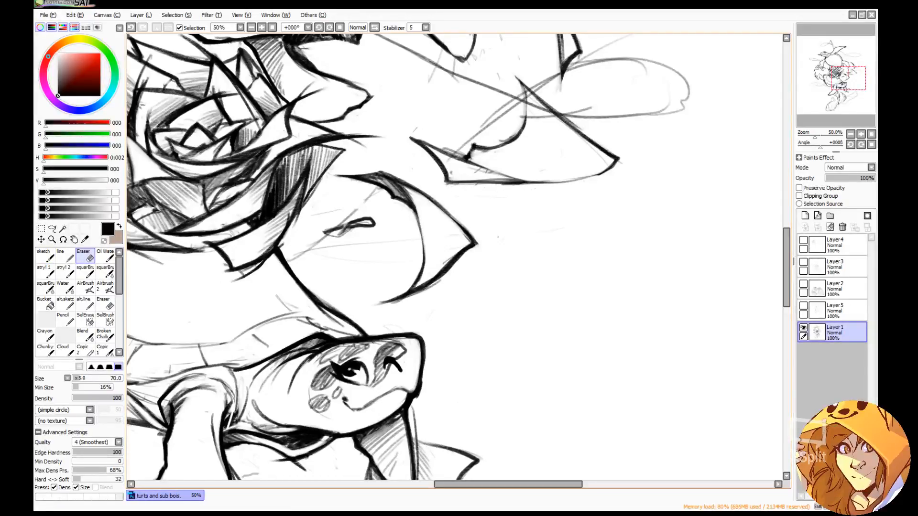
# Erase stray marks below and inside the large leaf and, in mirrored view, redraw the line of its folded edge.
pyautogui.moveTo(505, 191); pyautogui.dragTo(534, 190)
pyautogui.moveTo(453, 190)
pyautogui.mouseDown()
pyautogui.moveTo(505, 191)
pyautogui.moveTo(491, 169)
pyautogui.mouseUp()
pyautogui.press('h')
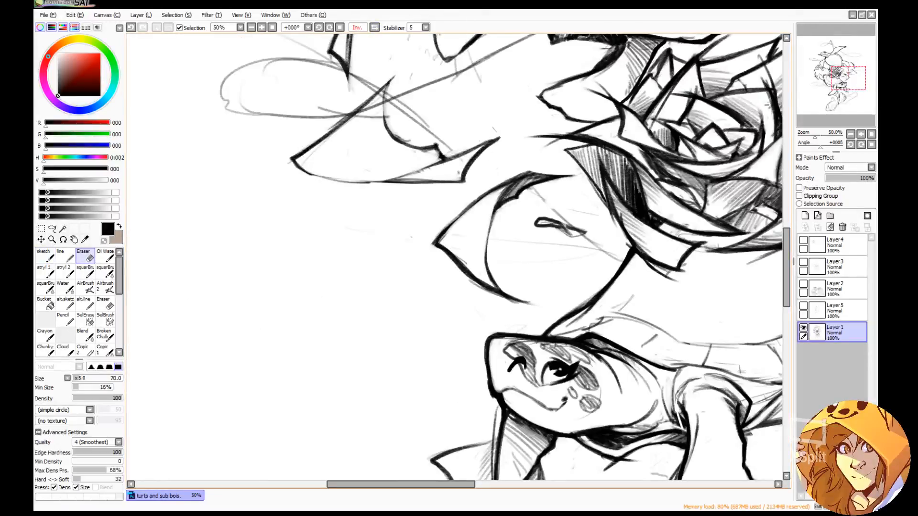
pyautogui.moveTo(448, 152)
pyautogui.mouseDown()
pyautogui.moveTo(499, 137)
pyautogui.moveTo(469, 150)
pyautogui.mouseUp()
pyautogui.press('n')
pyautogui.moveTo(412, 171)
pyautogui.mouseDown()
pyautogui.moveTo(458, 157)
pyautogui.moveTo(447, 161)
pyautogui.mouseUp()
pyautogui.press('e')
# Refine the leaf's fold line with alternating sketch and eraser strokes and check it in the mirrored view.
pyautogui.press('n')
pyautogui.moveTo(408, 175)
pyautogui.mouseDown()
pyautogui.moveTo(438, 165)
pyautogui.moveTo(433, 169)
pyautogui.mouseUp()
pyautogui.press('e')
pyautogui.moveTo(405, 179)
pyautogui.mouseDown()
pyautogui.moveTo(437, 179)
pyautogui.moveTo(440, 159)
pyautogui.mouseUp()
pyautogui.press('n')
pyautogui.press('e')
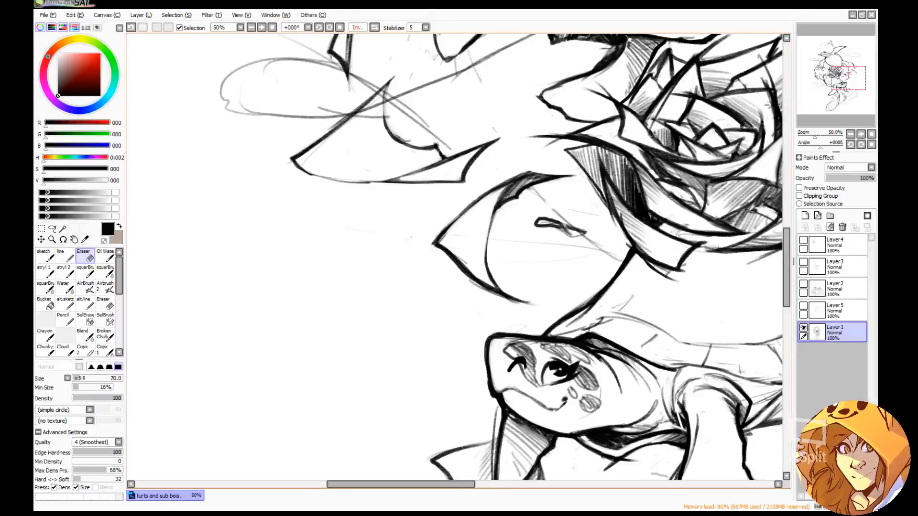
pyautogui.press('n')
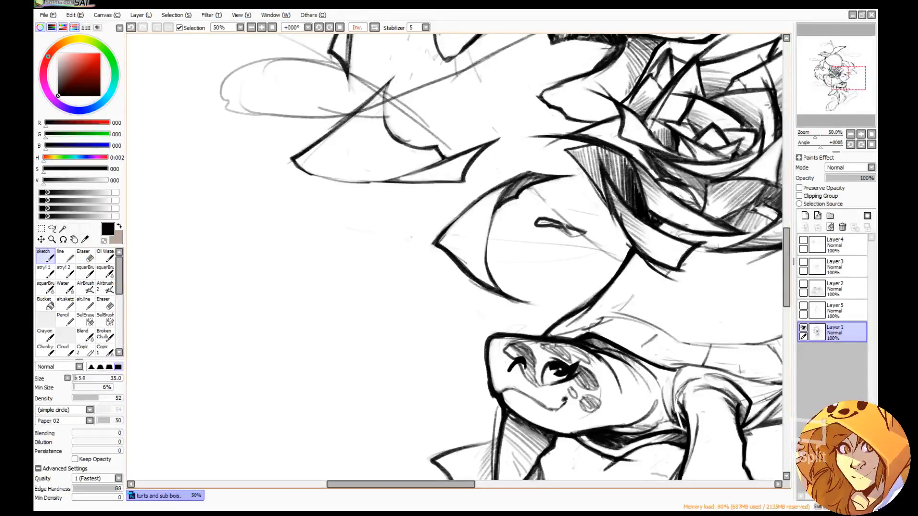
pyautogui.click(375, 29)
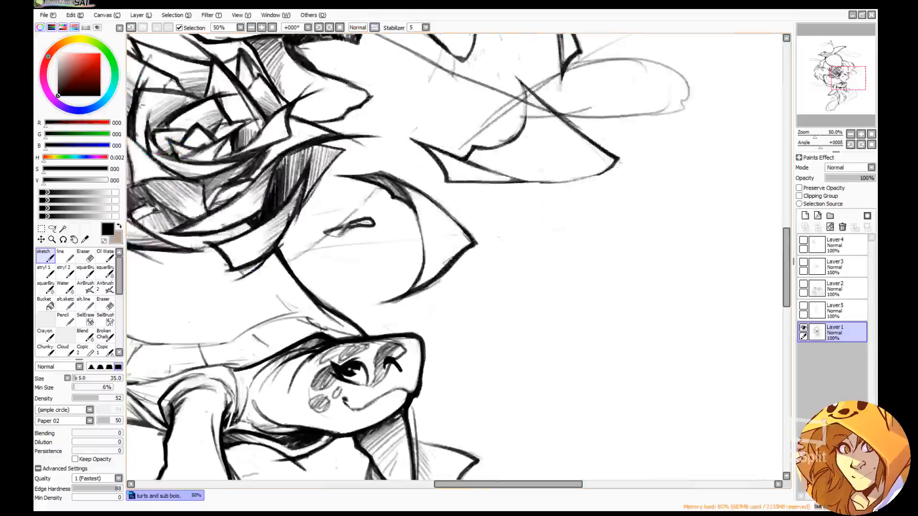
# Strengthen the curved inner edge of the large leaf down toward its notch.
pyautogui.press('e')
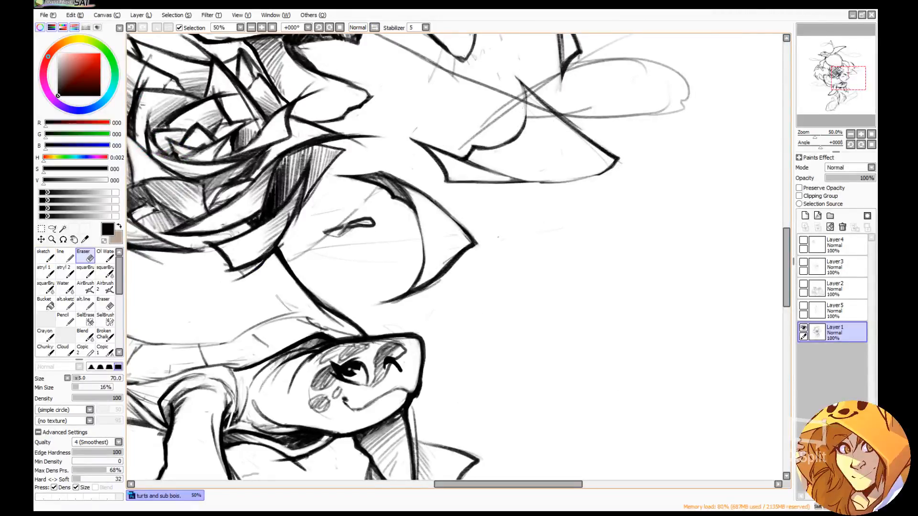
pyautogui.press('n')
pyautogui.moveTo(524, 89)
pyautogui.mouseDown()
pyautogui.moveTo(522, 129)
pyautogui.moveTo(490, 149)
pyautogui.mouseUp()
pyautogui.press('e')
pyautogui.press('n')
# Clean up the upper edge of the upper turtle's rear flipper and redraw its lower edge down to the tip.
pyautogui.moveTo(588, 77)
pyautogui.mouseDown()
pyautogui.moveTo(689, 229)
pyautogui.moveTo(735, 222)
pyautogui.mouseUp()
pyautogui.moveTo(588, 156); pyautogui.dragTo(718, 231)
pyautogui.moveTo(620, 88); pyautogui.dragTo(622, 232)
pyautogui.moveTo(674, 353); pyautogui.dragTo(487, 129)
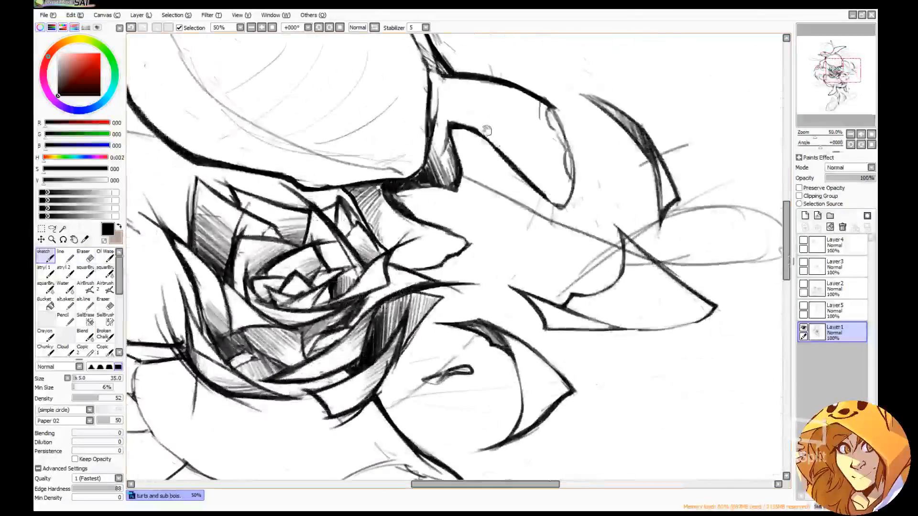
pyautogui.moveTo(655, 300); pyautogui.dragTo(513, 321)
pyautogui.press('e')
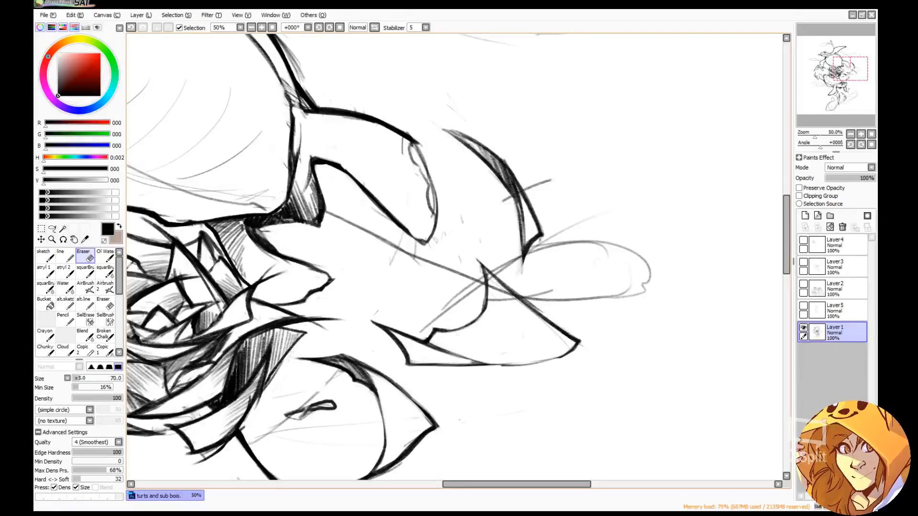
pyautogui.moveTo(353, 106); pyautogui.dragTo(397, 124)
pyautogui.press('e')
pyautogui.moveTo(354, 177); pyautogui.dragTo(424, 241)
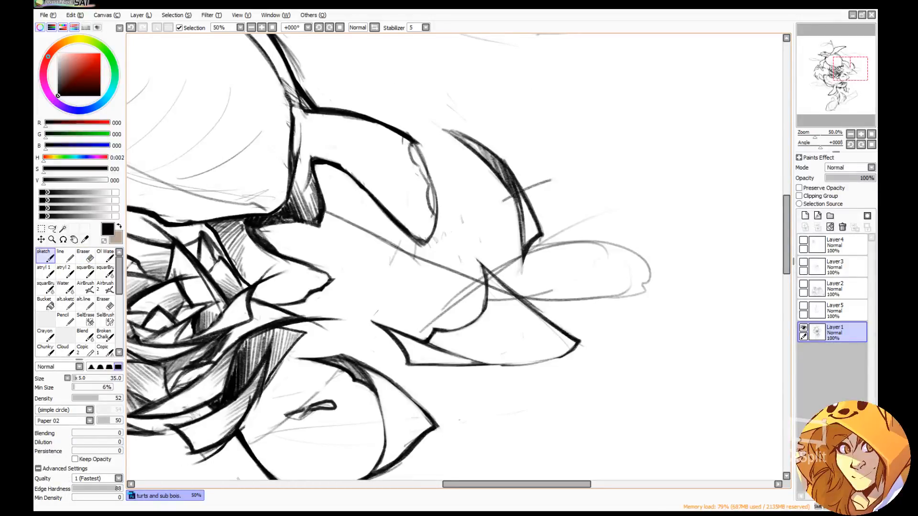
# Set the sketch brush density to 100 and darken the rear flipper's pointed tip, erasing the stray marks around it.
pyautogui.moveTo(114, 399); pyautogui.dragTo(136, 400)
pyautogui.moveTo(417, 239)
pyautogui.mouseDown()
pyautogui.moveTo(433, 229)
pyautogui.moveTo(421, 247)
pyautogui.moveTo(434, 243)
pyautogui.mouseUp()
pyautogui.press('e')
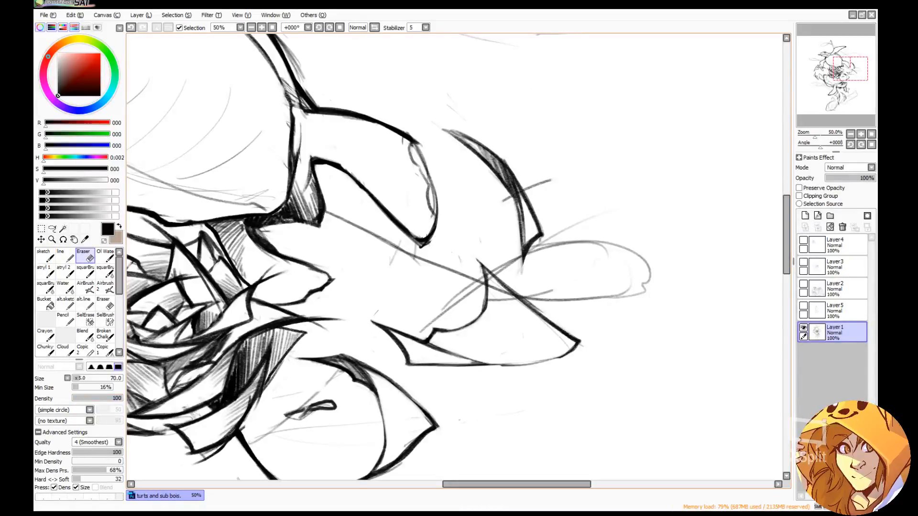
pyautogui.press('n')
# In the flipped view, erase the upper part of the guide line across the upper turtle's shell and redraw it from the neck.
pyautogui.click(373, 28)
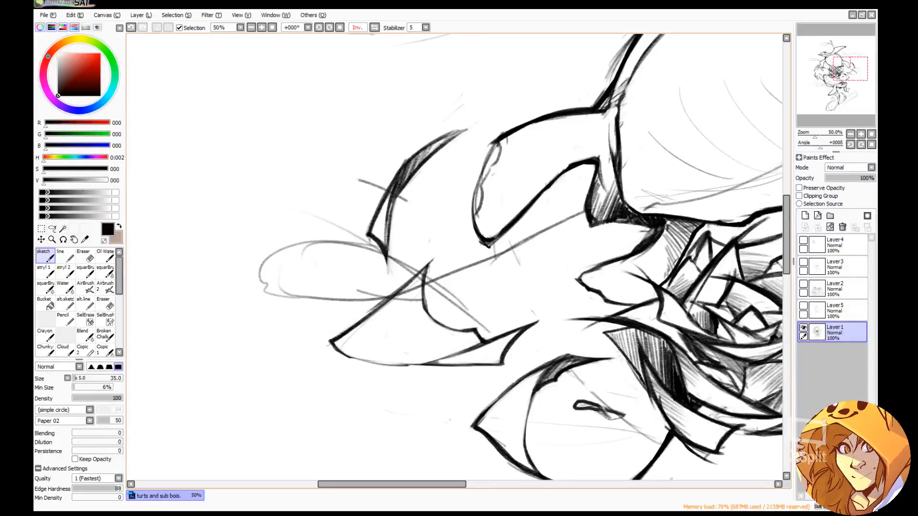
pyautogui.moveTo(837, 74); pyautogui.dragTo(815, 67)
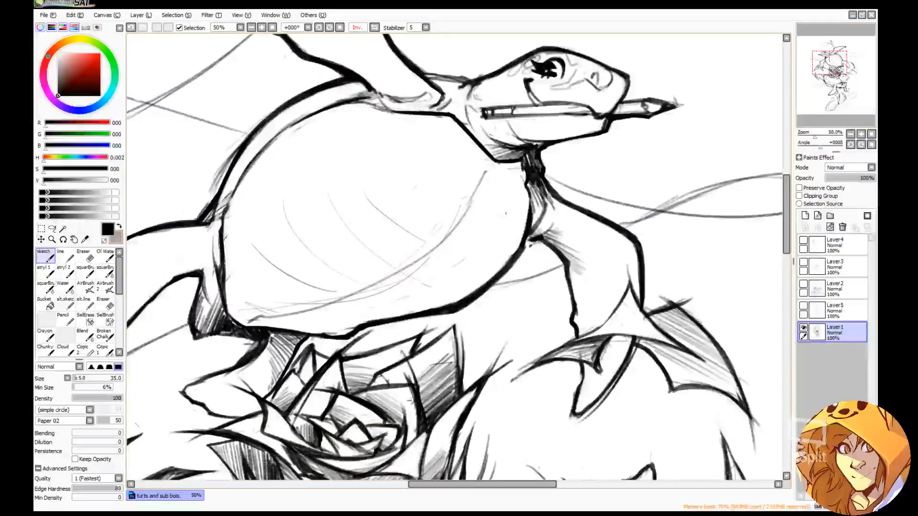
pyautogui.press('e')
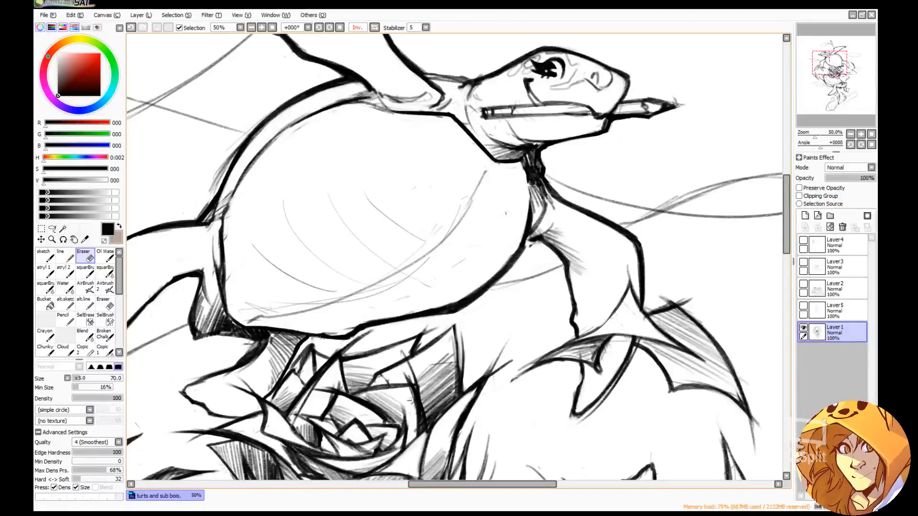
pyautogui.moveTo(485, 173); pyautogui.dragTo(468, 206)
pyautogui.moveTo(442, 241); pyautogui.dragTo(471, 203)
pyautogui.press('n')
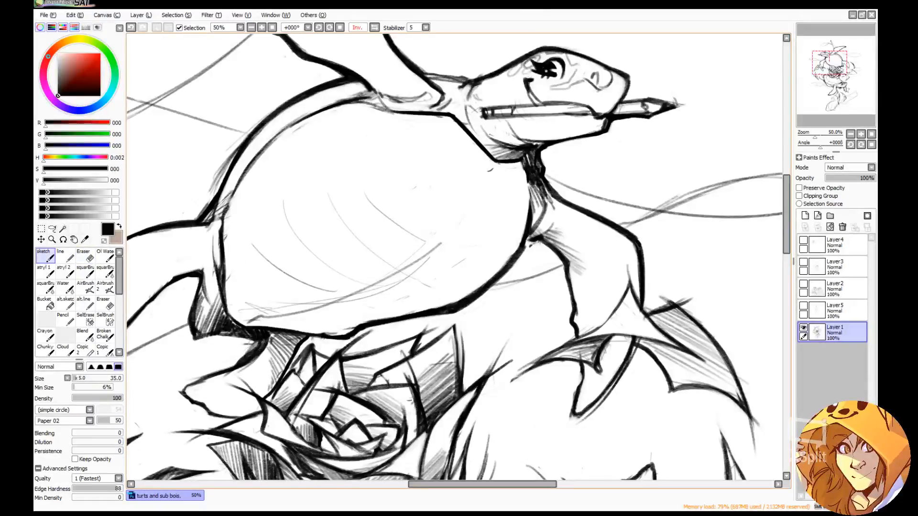
pyautogui.moveTo(489, 171); pyautogui.dragTo(424, 252)
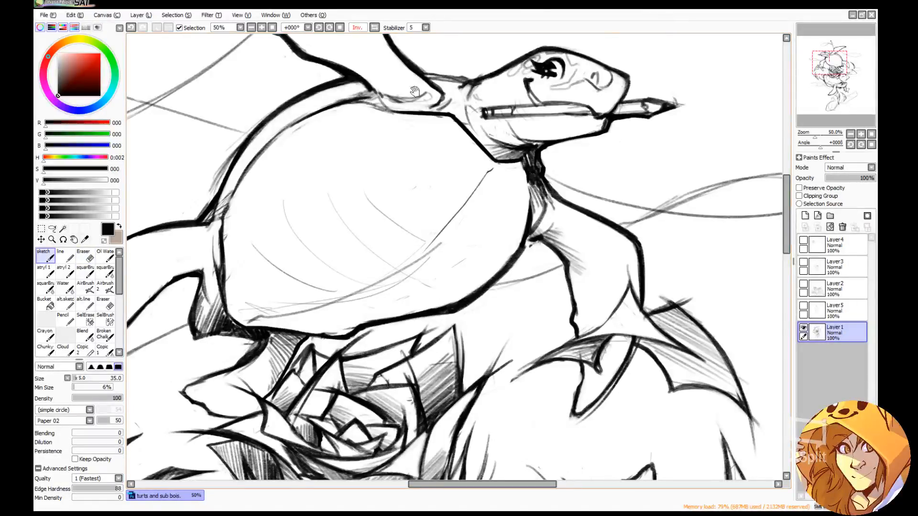
pyautogui.scroll(1, 405, 122)
pyautogui.press('e')
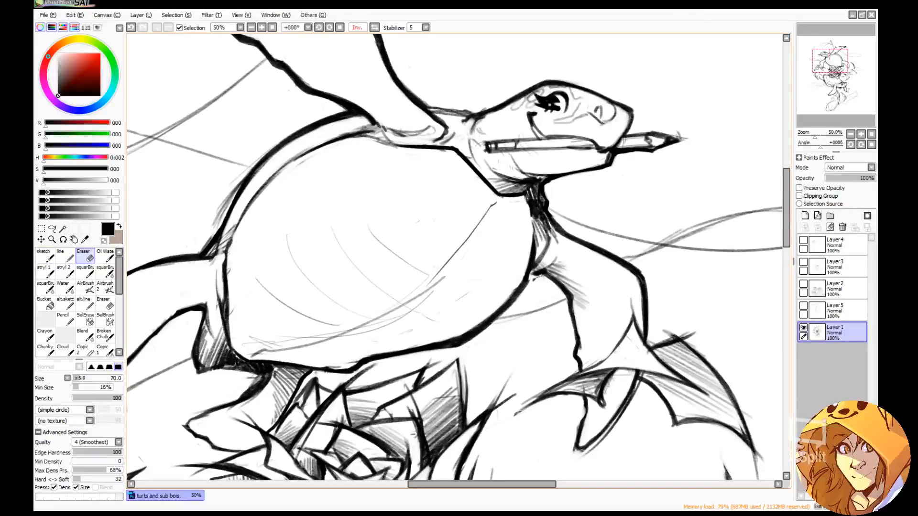
pyautogui.press('n')
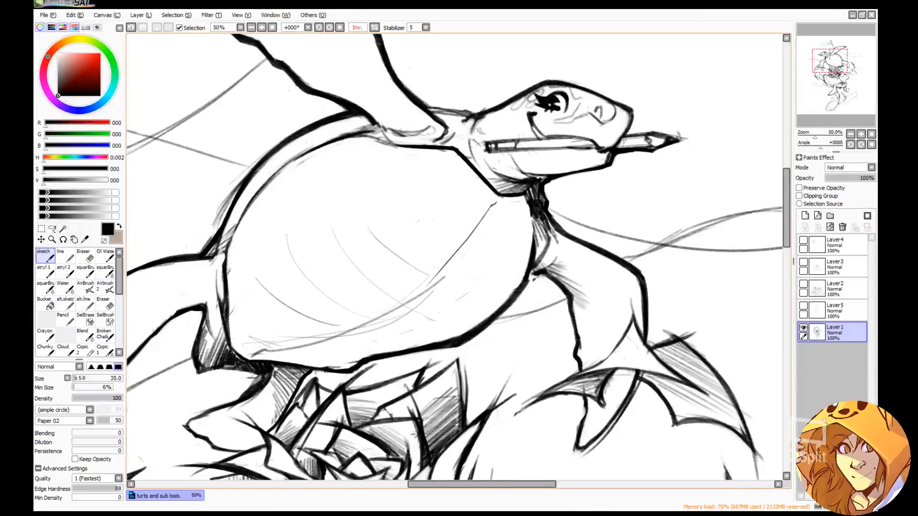
pyautogui.press('e')
pyautogui.press('n')
pyautogui.moveTo(248, 191)
pyautogui.mouseDown()
pyautogui.moveTo(319, 138)
pyautogui.moveTo(348, 135)
pyautogui.mouseUp()
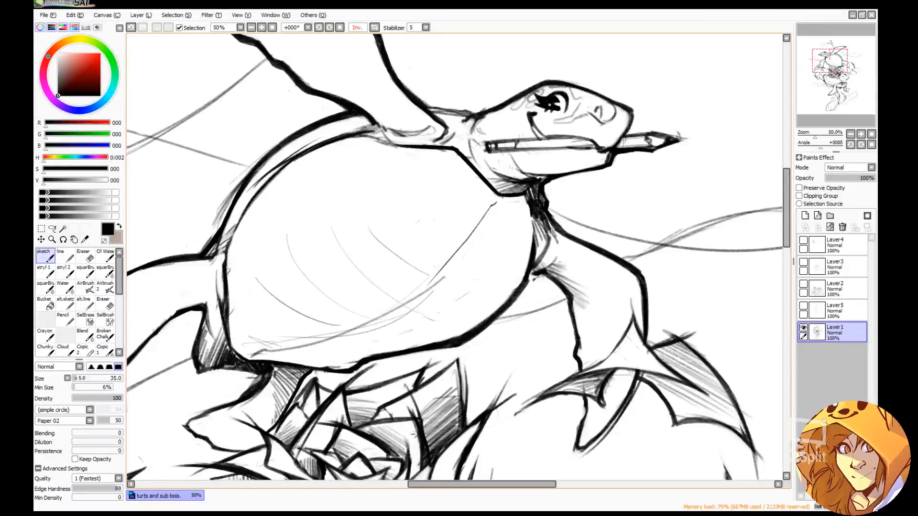
pyautogui.hotkey('ctrl', 'z')
pyautogui.hotkey('ctrl', 'z')
# Redraw the inner rim line of the upper turtle's shell in a darker curve up to the raised flipper.
pyautogui.moveTo(248, 195)
pyautogui.mouseDown()
pyautogui.moveTo(298, 153)
pyautogui.moveTo(364, 130)
pyautogui.mouseUp()
pyautogui.moveTo(313, 147); pyautogui.dragTo(339, 137)
pyautogui.moveTo(281, 164); pyautogui.dragTo(301, 152)
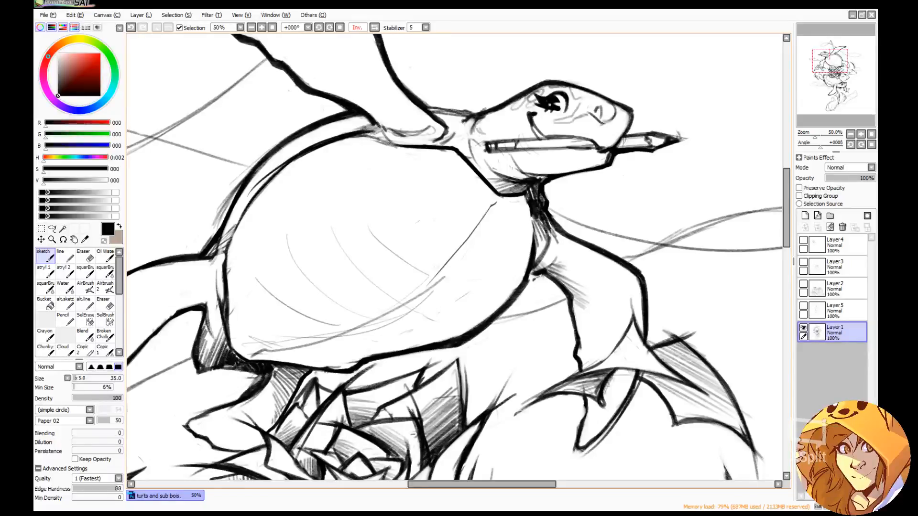
# In the flipped view, clean up the shell rim's corner behind the raised flipper and shade it with short hatching strokes.
pyautogui.click(374, 28)
pyautogui.press('e')
pyautogui.moveTo(519, 145)
pyautogui.mouseDown()
pyautogui.moveTo(542, 138)
pyautogui.moveTo(553, 114)
pyautogui.mouseUp()
pyautogui.press('n')
pyautogui.moveTo(541, 129); pyautogui.dragTo(568, 120)
pyautogui.moveTo(556, 131); pyautogui.dragTo(574, 121)
# Erase the soft sketch lines along the base of the raised flipper and redraw its contour against the shell.
pyautogui.press('e')
pyautogui.moveTo(483, 127); pyautogui.dragTo(535, 125)
pyautogui.press('n')
pyautogui.moveTo(512, 133); pyautogui.dragTo(535, 125)
pyautogui.press('e')
pyautogui.moveTo(481, 130)
pyautogui.mouseDown()
pyautogui.moveTo(515, 134)
pyautogui.moveTo(535, 121)
pyautogui.mouseUp()
pyautogui.press('n')
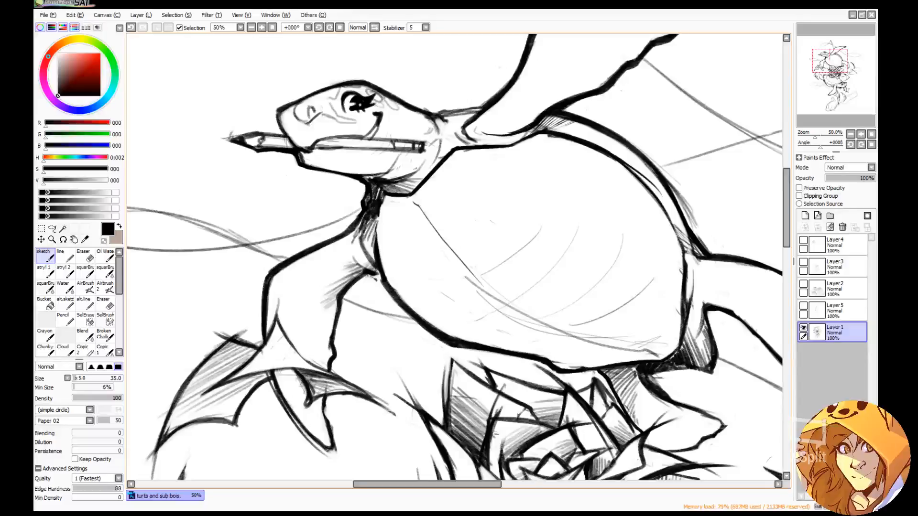
# Tidy the point where the raised flipper's base meets the neck and check the drawing in mirrored view.
pyautogui.press('e')
pyautogui.press('n')
pyautogui.press('e')
pyautogui.moveTo(479, 139); pyautogui.dragTo(462, 132)
pyautogui.press('n')
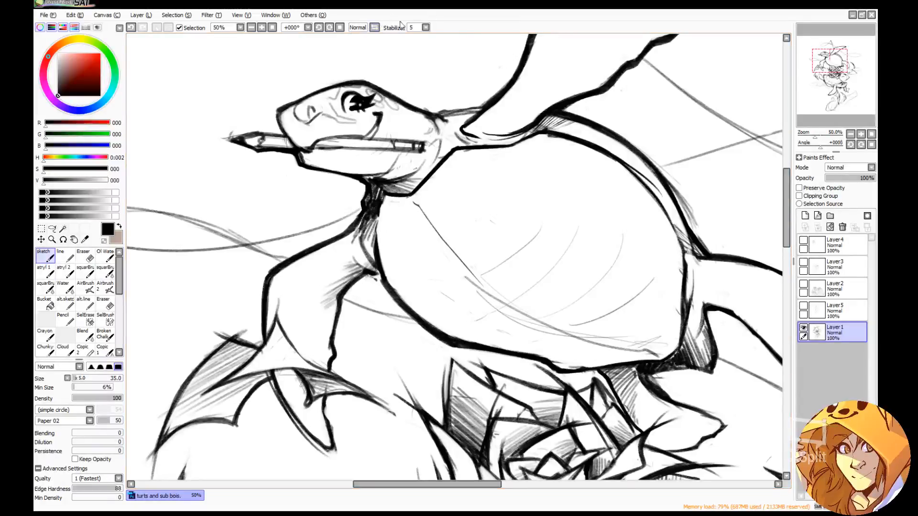
pyautogui.click(375, 27)
pyautogui.press('e')
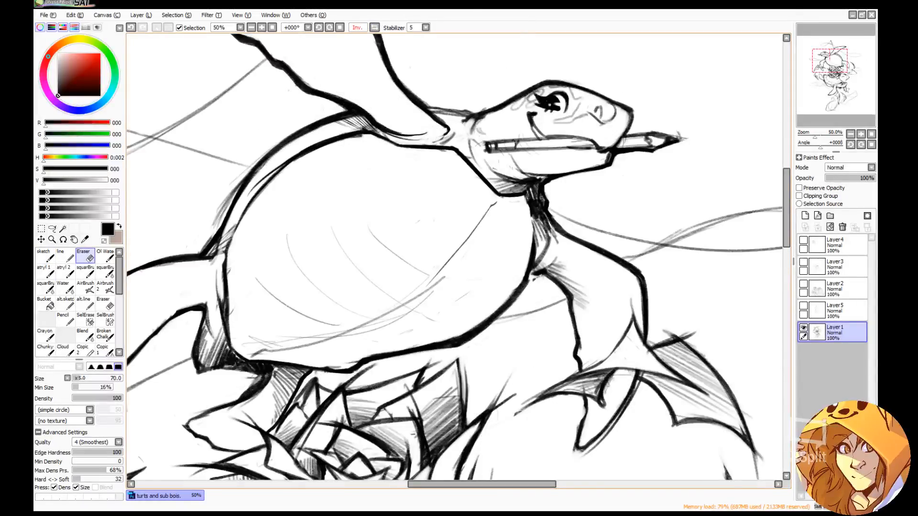
pyautogui.press('n')
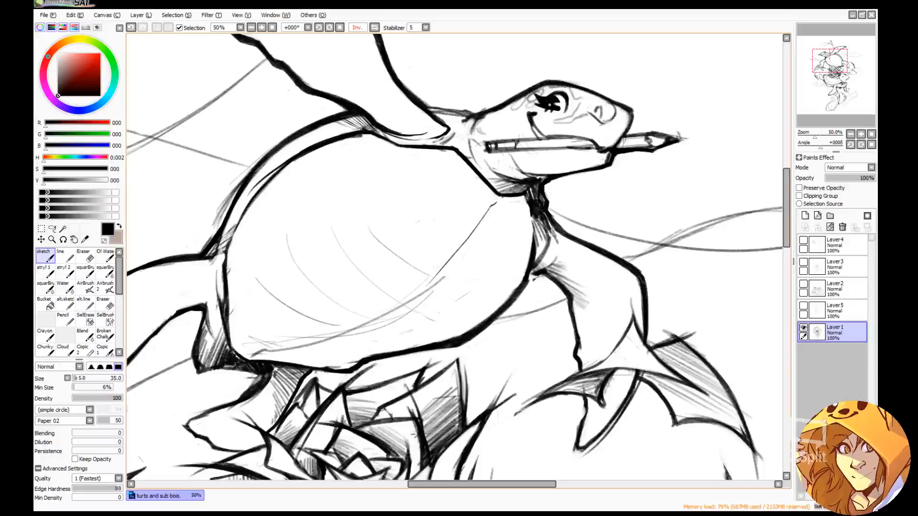
# Redraw the neck fold between the upper turtle's raised flipper and head, and darken the upper neck line.
pyautogui.press('e')
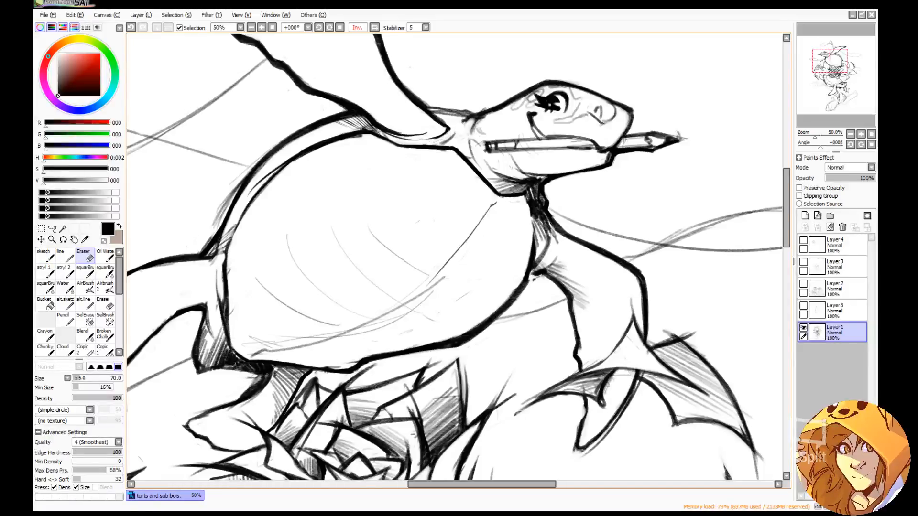
pyautogui.press('n')
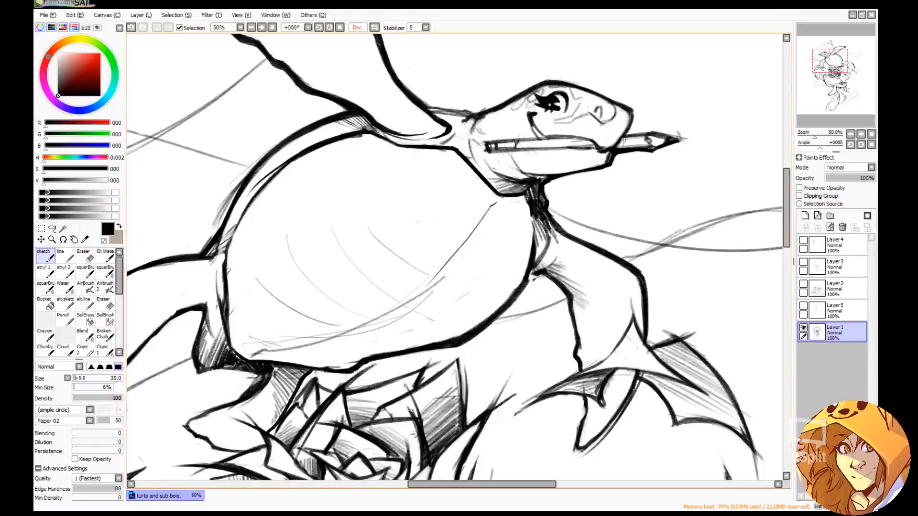
pyautogui.press('e')
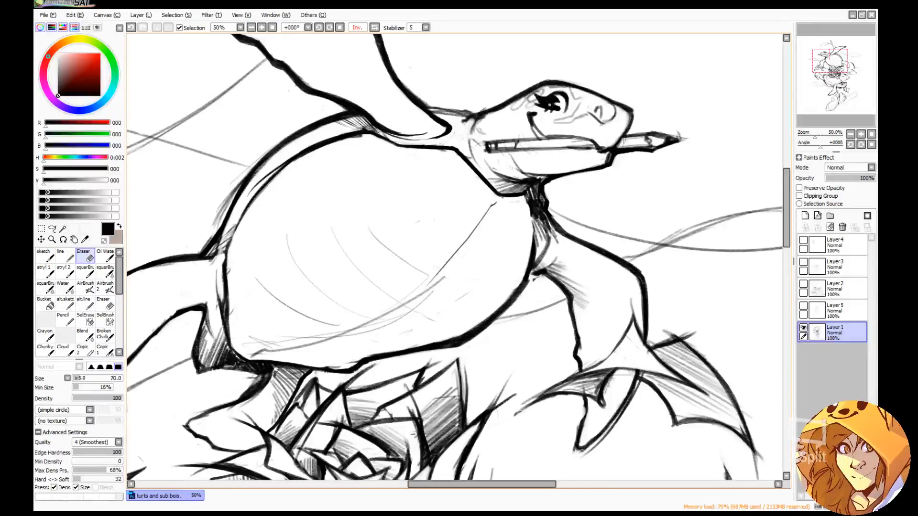
pyautogui.press('n')
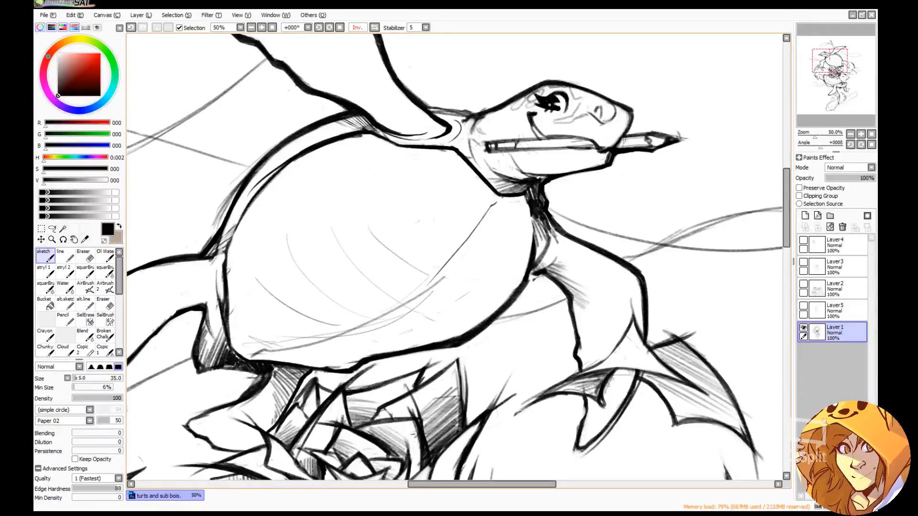
pyautogui.press('e')
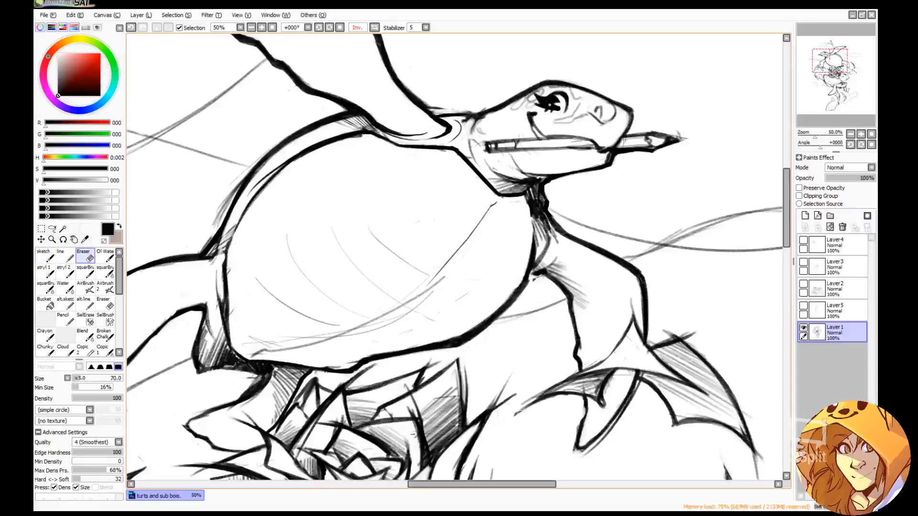
pyautogui.press('n')
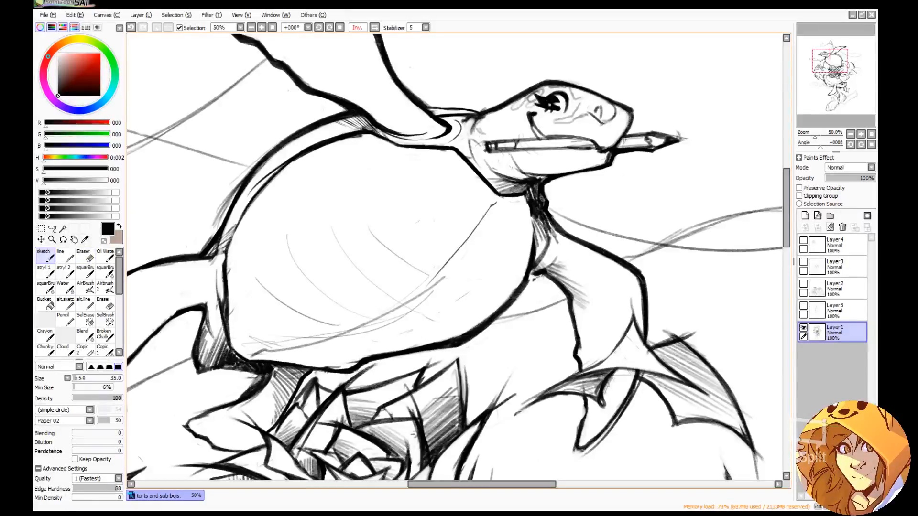
pyautogui.press('e')
pyautogui.moveTo(476, 110); pyautogui.dragTo(484, 111)
pyautogui.press('n')
# Erase the loose sketch marks along the outer rim of the upper turtle's shell.
pyautogui.moveTo(624, 87)
pyautogui.mouseDown()
pyautogui.moveTo(651, 110)
pyautogui.moveTo(650, 123)
pyautogui.mouseUp()
pyautogui.press('e')
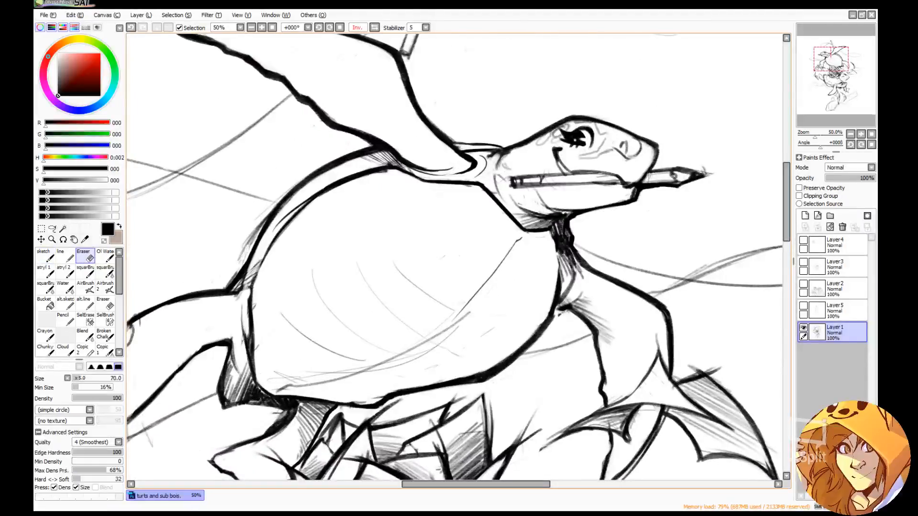
pyautogui.moveTo(263, 221); pyautogui.dragTo(241, 261)
pyautogui.press('n')
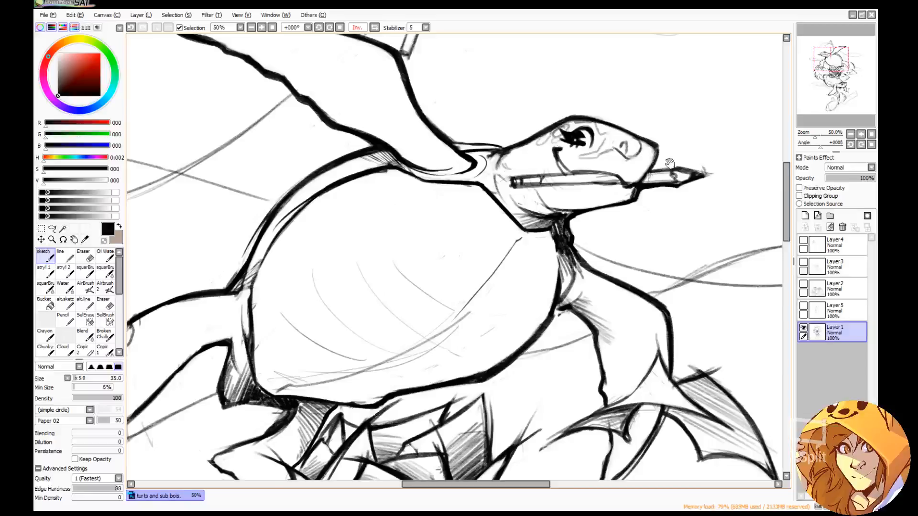
pyautogui.moveTo(669, 165); pyautogui.dragTo(643, 121)
pyautogui.press('e')
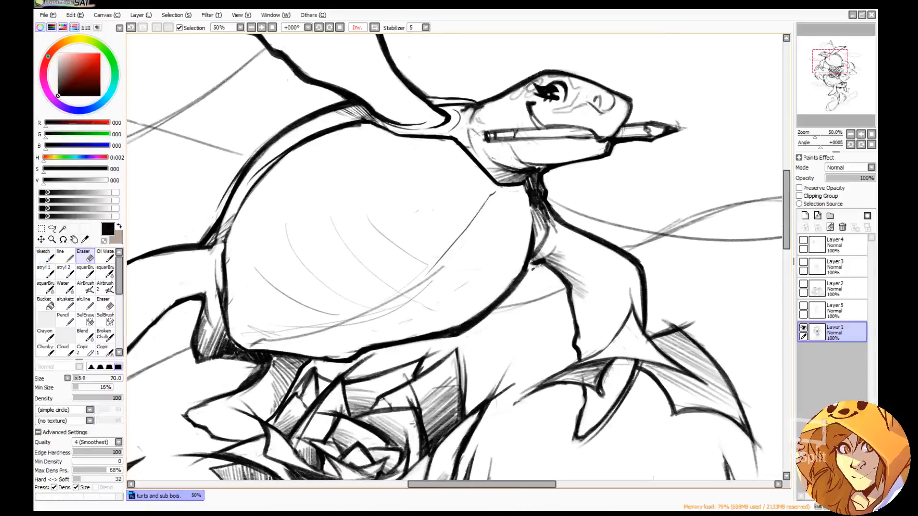
# Mirror the view and strengthen the neck contour where it meets the shell rim.
pyautogui.press('h')
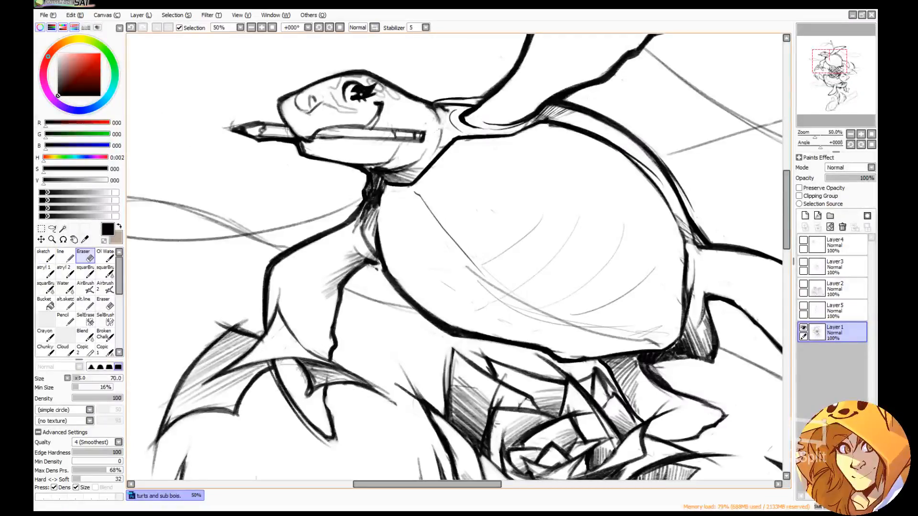
pyautogui.press('n')
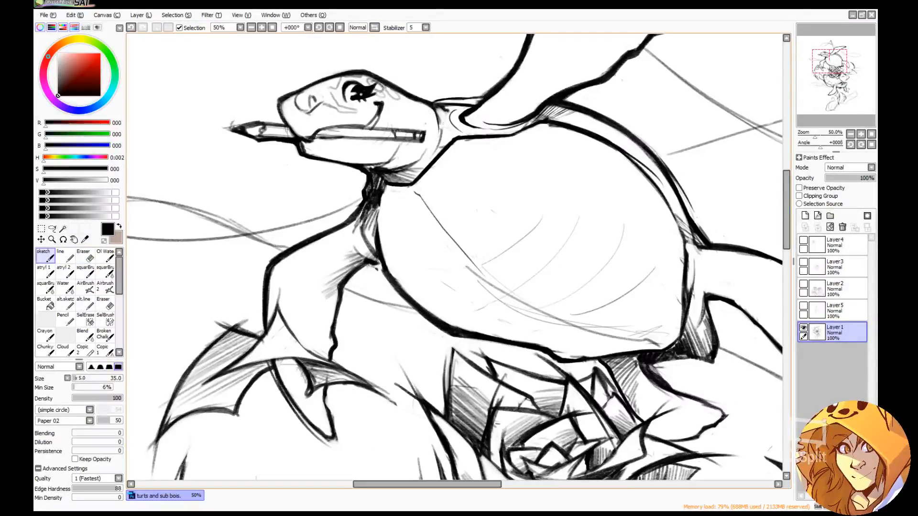
pyautogui.moveTo(441, 134)
pyautogui.mouseDown()
pyautogui.moveTo(414, 167)
pyautogui.moveTo(479, 134)
pyautogui.moveTo(496, 143)
pyautogui.mouseUp()
pyautogui.moveTo(345, 112)
pyautogui.mouseDown()
pyautogui.moveTo(338, 128)
pyautogui.moveTo(356, 130)
pyautogui.mouseUp()
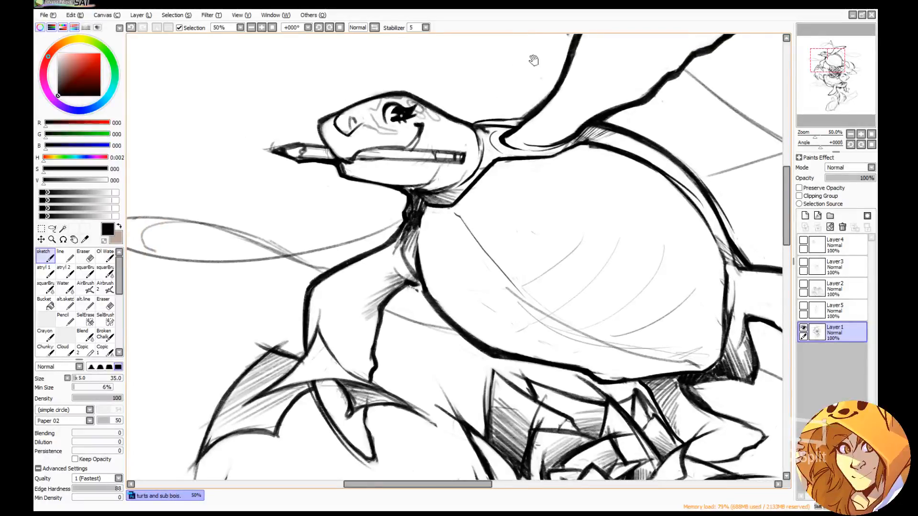
# Redraw the markings around the upper turtle's eye and beak in dark lines, working in both normal and mirrored views.
pyautogui.press('e')
pyautogui.moveTo(348, 129)
pyautogui.mouseDown()
pyautogui.moveTo(357, 114)
pyautogui.moveTo(376, 124)
pyautogui.mouseUp()
pyautogui.press('n')
pyautogui.moveTo(379, 133)
pyautogui.mouseDown()
pyautogui.moveTo(398, 133)
pyautogui.moveTo(375, 124)
pyautogui.moveTo(369, 109)
pyautogui.moveTo(377, 110)
pyautogui.mouseUp()
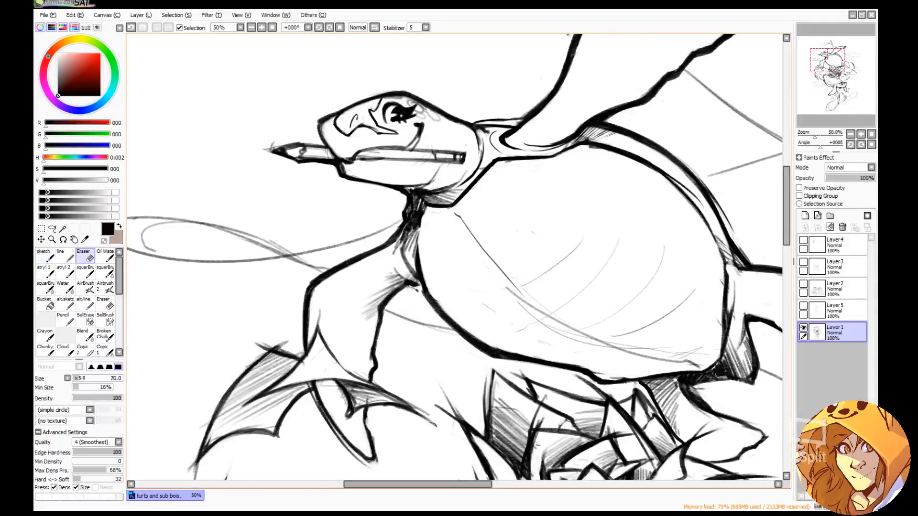
pyautogui.moveTo(388, 102); pyautogui.dragTo(401, 98)
pyautogui.click(374, 27)
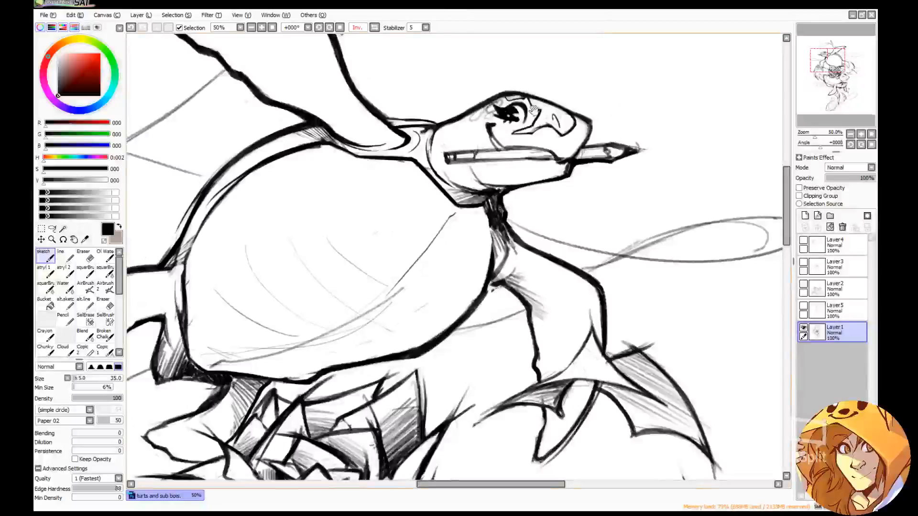
pyautogui.moveTo(505, 65); pyautogui.dragTo(451, 96)
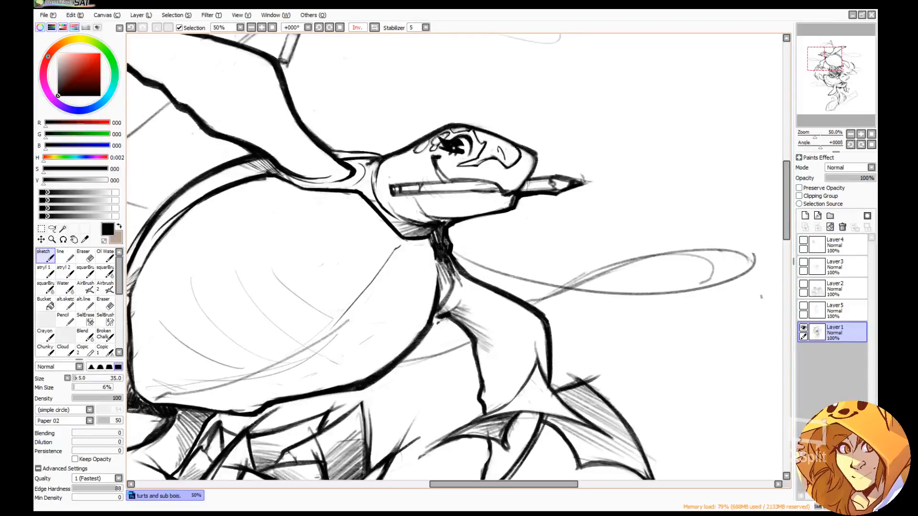
pyautogui.moveTo(584, 177)
pyautogui.mouseDown()
pyautogui.moveTo(670, 94)
pyautogui.moveTo(641, 154)
pyautogui.mouseUp()
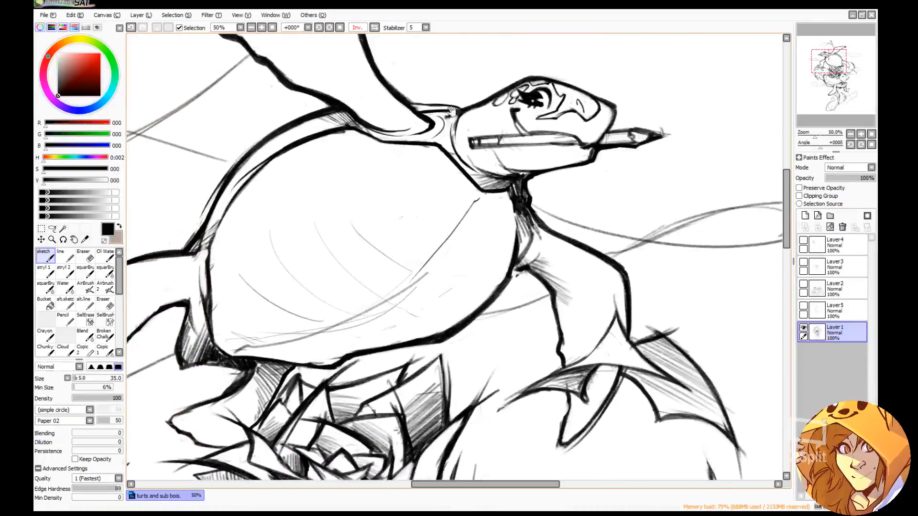
# Tidy the line where the back of the upper turtle's head joins the neck fold.
pyautogui.press('e')
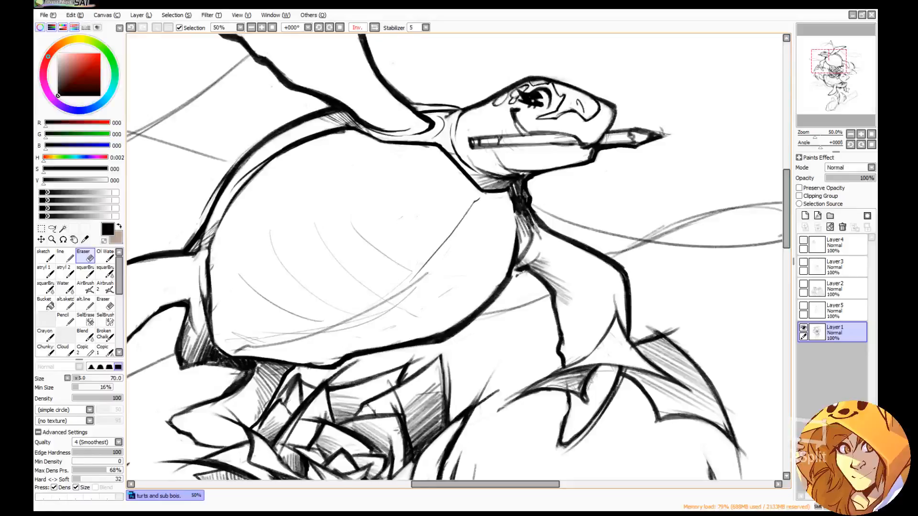
pyautogui.press('n')
pyautogui.press('e')
pyautogui.press('n')
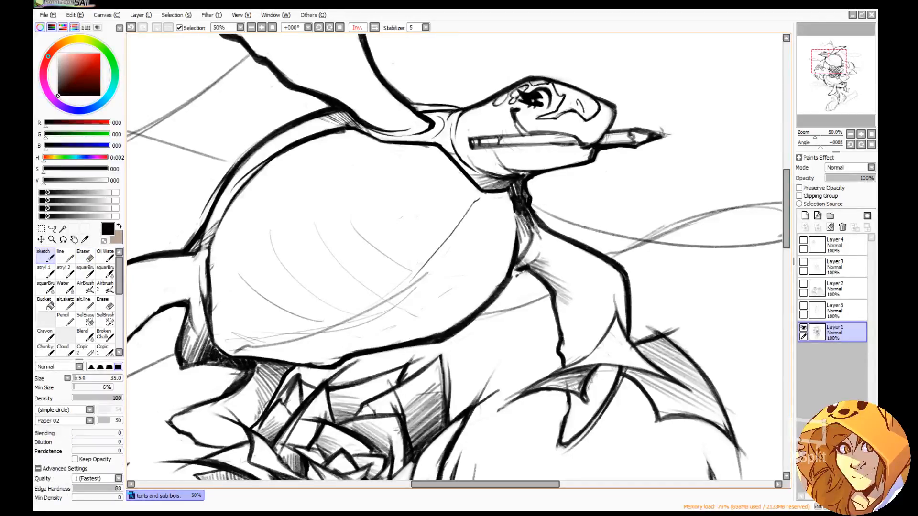
pyautogui.moveTo(662, 125); pyautogui.dragTo(601, 83)
pyautogui.moveTo(483, 105); pyautogui.dragTo(531, 118)
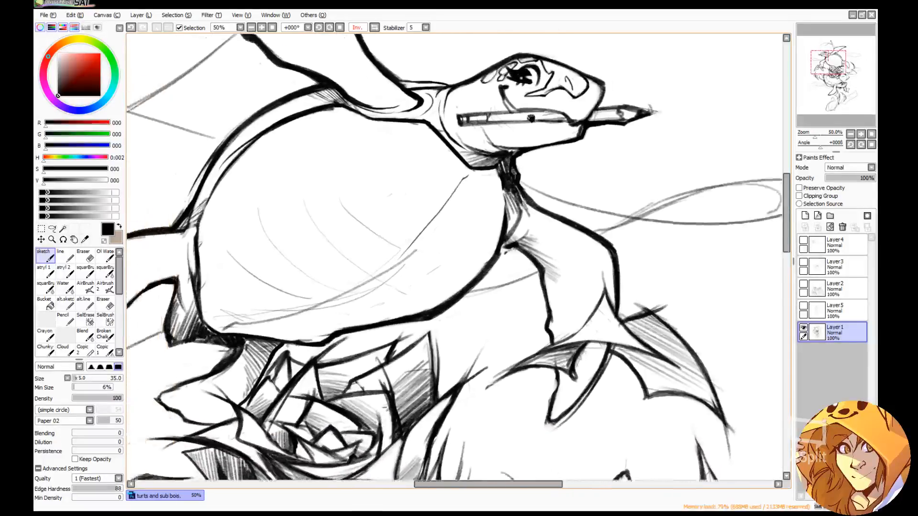
# Clean up the corner where the shell rim meets the rear flipper and shade it with short hatching strokes.
pyautogui.moveTo(179, 187); pyautogui.dragTo(309, 127)
pyautogui.press('e')
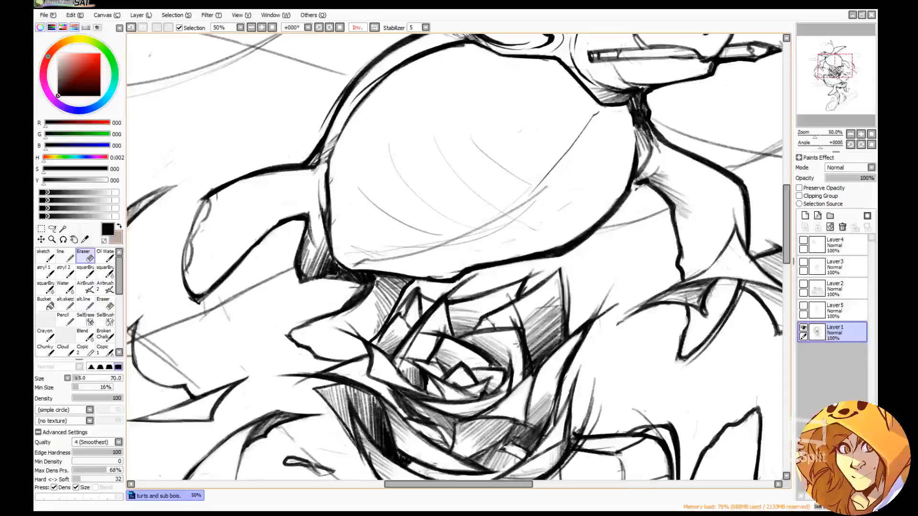
pyautogui.press('b')
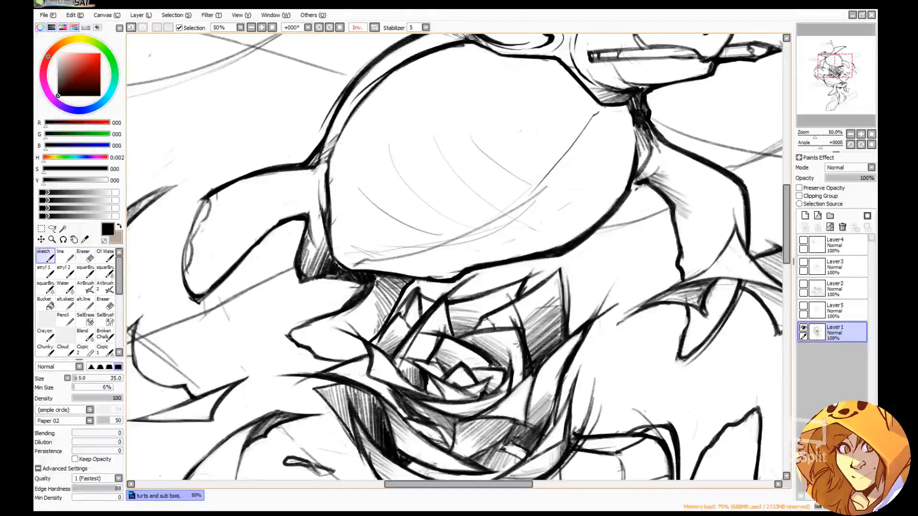
pyautogui.press('e')
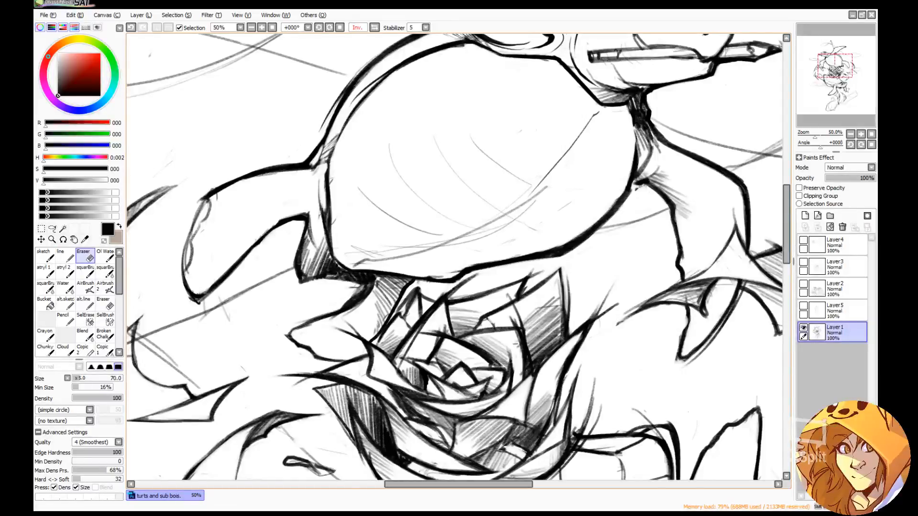
pyautogui.press('b')
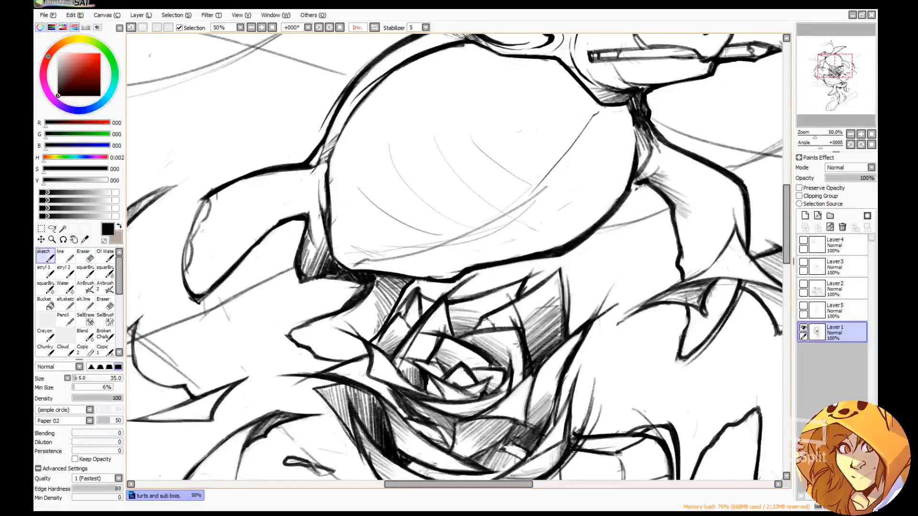
pyautogui.moveTo(319, 161); pyautogui.dragTo(307, 178)
pyautogui.moveTo(328, 146); pyautogui.dragTo(309, 168)
# Flip the view, erase the stray doubled line at the shell's rear edge, and redraw that edge as one dark curve.
pyautogui.click(374, 27)
pyautogui.moveTo(728, 148); pyautogui.dragTo(511, 128)
pyautogui.moveTo(428, 169); pyautogui.dragTo(427, 231)
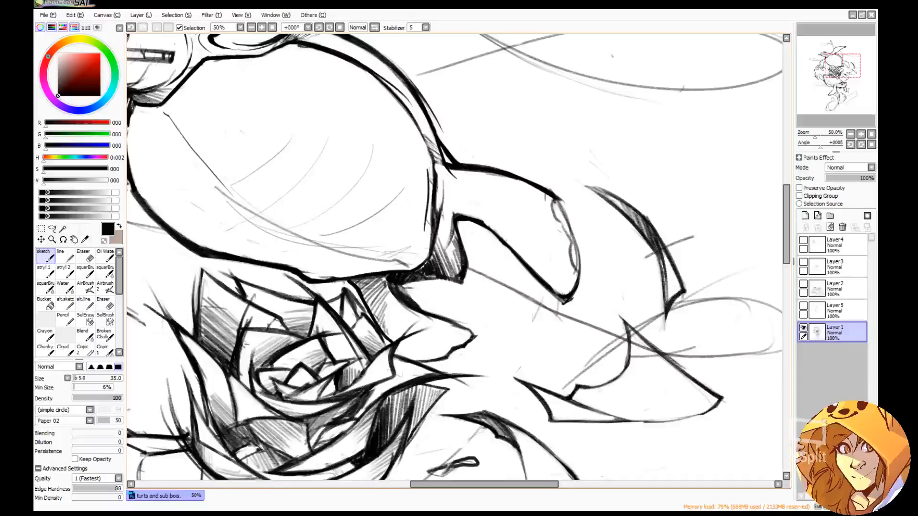
pyautogui.press('e')
pyautogui.moveTo(427, 170); pyautogui.dragTo(425, 229)
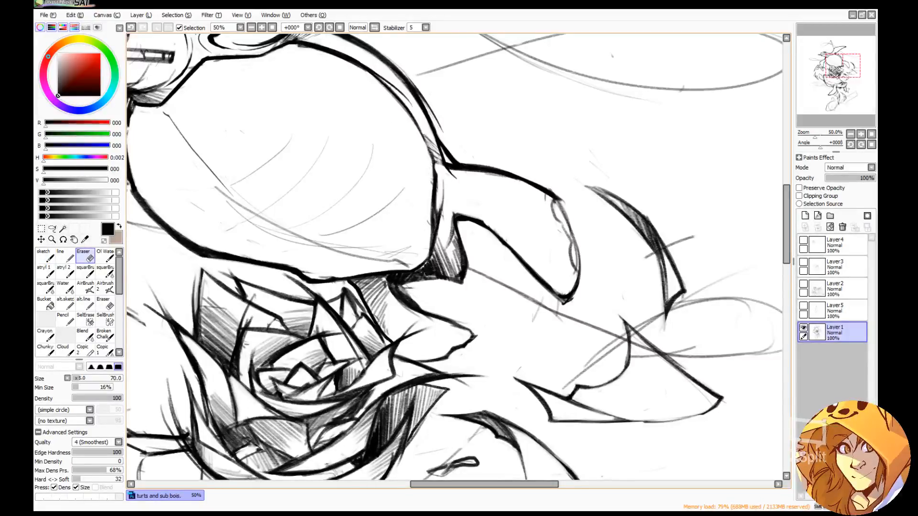
pyautogui.moveTo(432, 170); pyautogui.dragTo(431, 232)
pyautogui.press('n')
pyautogui.moveTo(435, 158); pyautogui.dragTo(432, 228)
pyautogui.moveTo(561, 167); pyautogui.dragTo(621, 122)
# Clean up the rear flipper's lower contour and the shaded area beneath its base.
pyautogui.press('e')
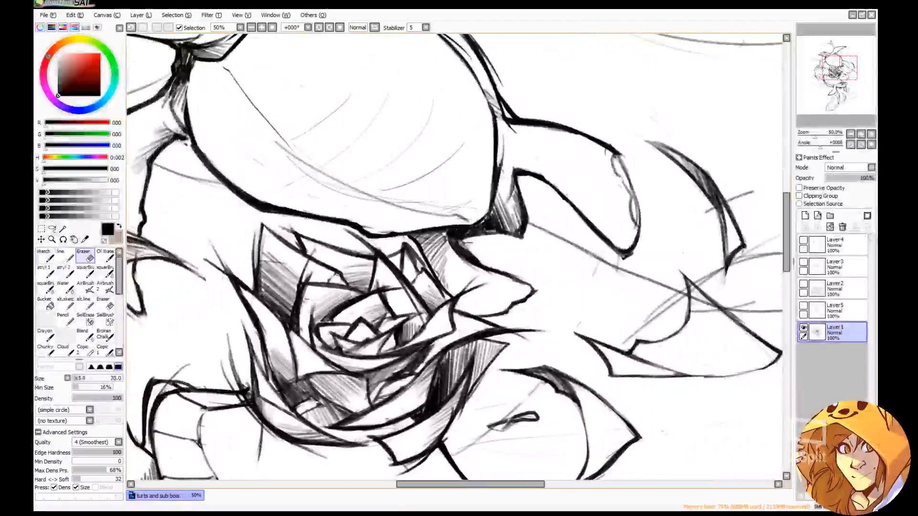
pyautogui.moveTo(528, 217); pyautogui.dragTo(528, 236)
pyautogui.press('n')
pyautogui.press('e')
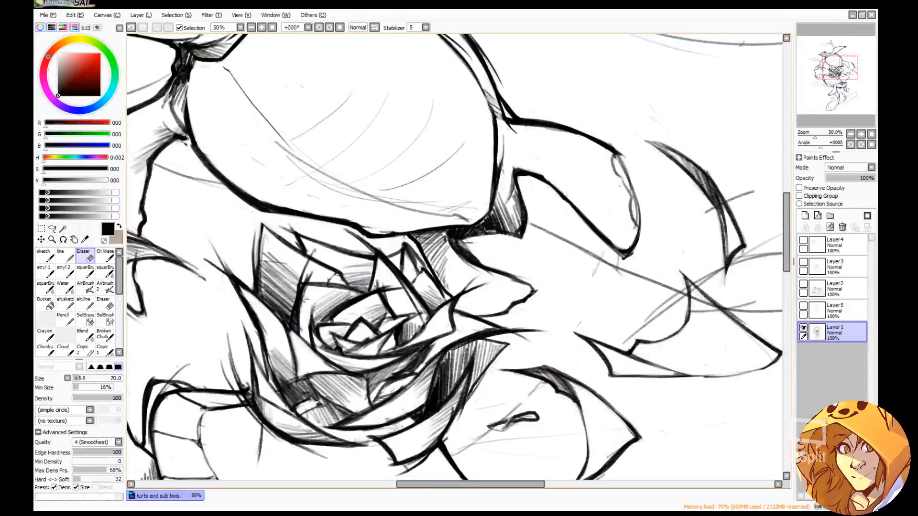
pyautogui.press('n')
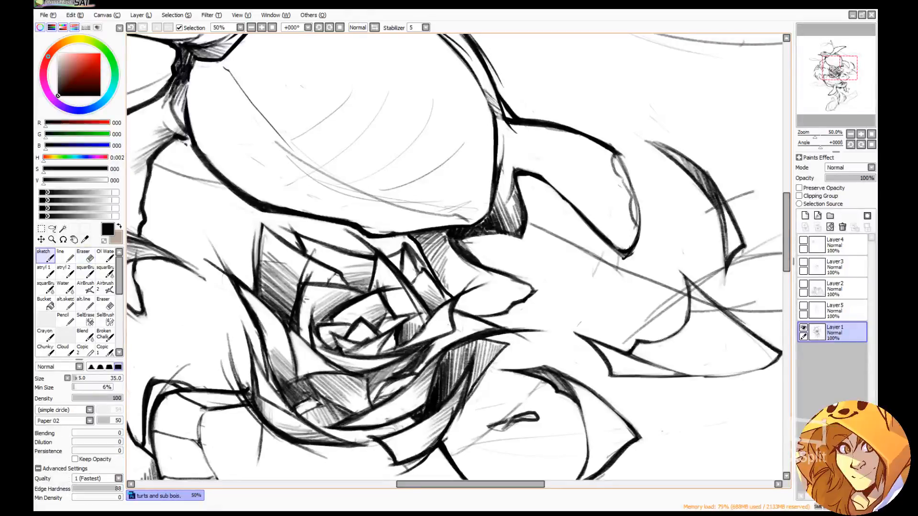
pyautogui.moveTo(544, 178); pyautogui.dragTo(563, 194)
pyautogui.press('e')
pyautogui.moveTo(608, 231); pyautogui.dragTo(622, 245)
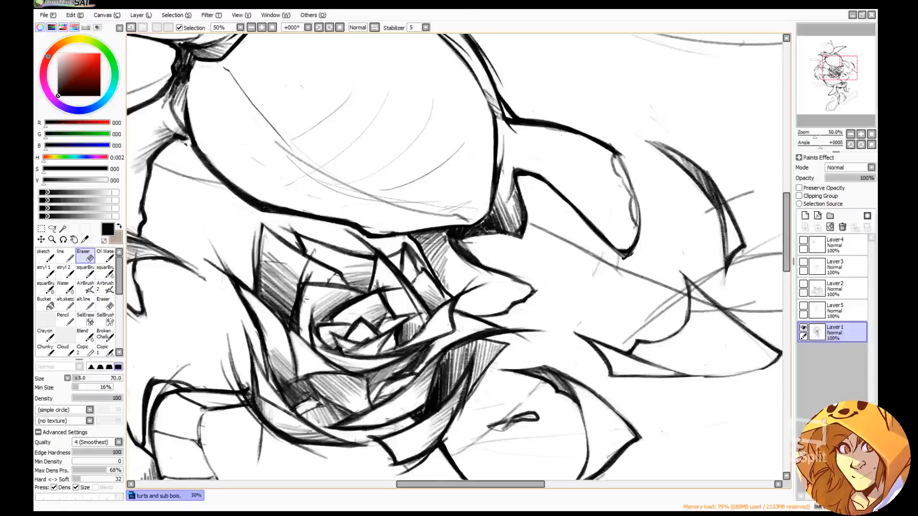
pyautogui.press('n')
# Flip the view back and redraw the outer edge of the rear flipper in a darker contour.
pyautogui.click(374, 27)
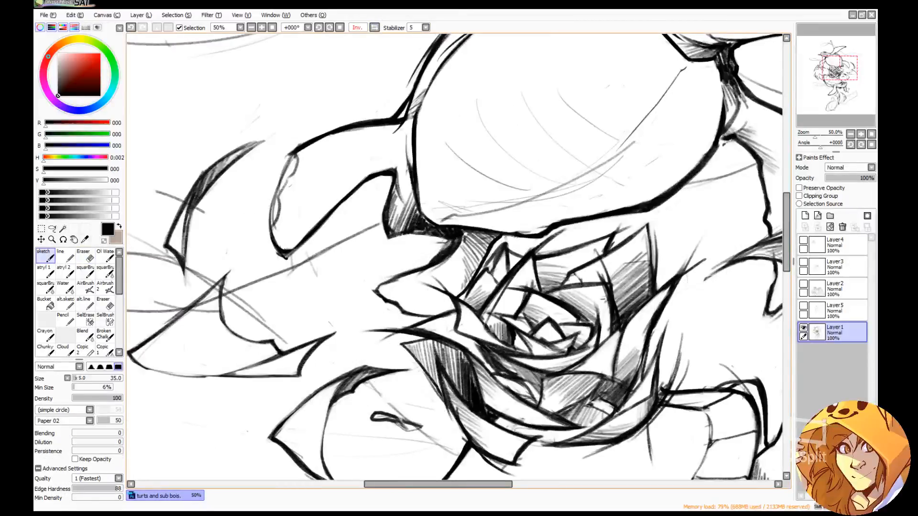
pyautogui.press('e')
pyautogui.moveTo(272, 197)
pyautogui.mouseDown()
pyautogui.moveTo(271, 227)
pyautogui.moveTo(293, 155)
pyautogui.mouseUp()
pyautogui.press('n')
pyautogui.press('e')
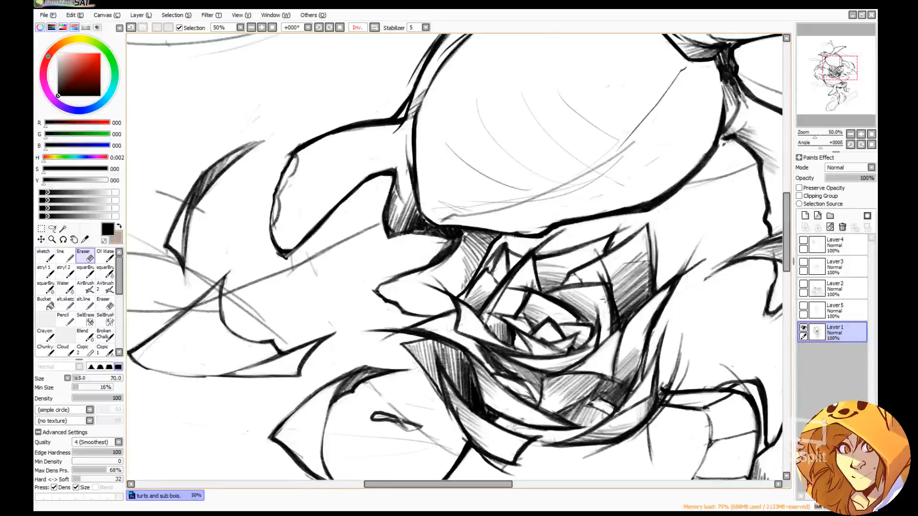
pyautogui.press('n')
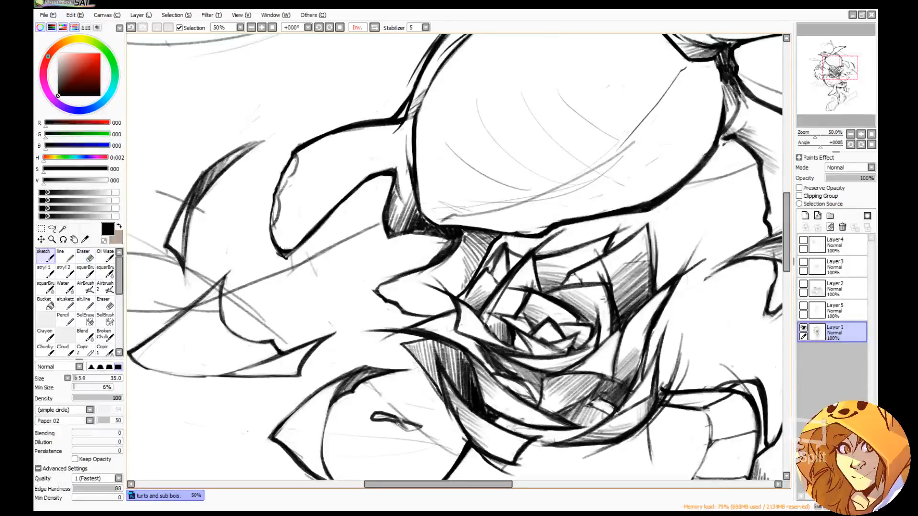
# Darken the wavy inner line along the rear flipper's outer edge and erase the leftover sketch marks.
pyautogui.moveTo(294, 154); pyautogui.dragTo(273, 238)
pyautogui.press('e')
pyautogui.press('n')
pyautogui.moveTo(334, 213); pyautogui.dragTo(342, 235)
pyautogui.moveTo(607, 86)
pyautogui.mouseDown()
pyautogui.moveTo(631, 160)
pyautogui.moveTo(661, 108)
pyautogui.mouseUp()
pyautogui.press('e')
pyautogui.click(357, 202)
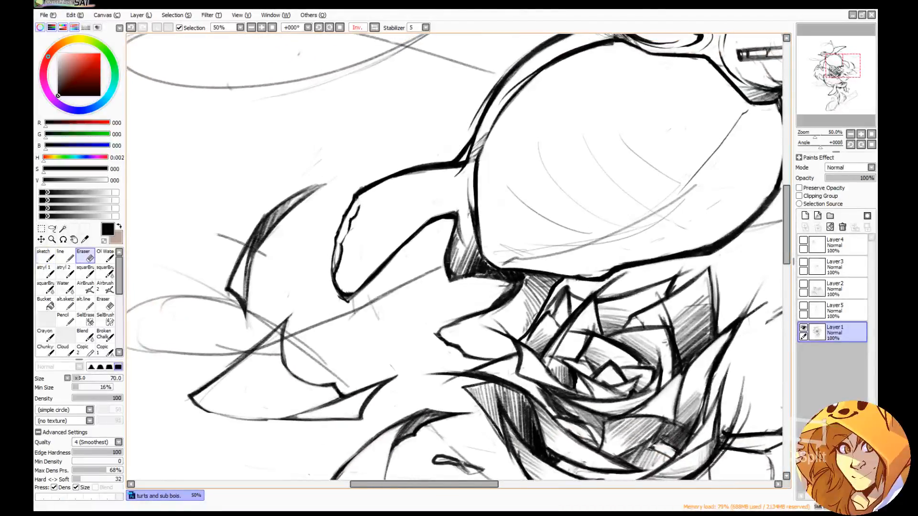
pyautogui.press('b')
# Shade the base of the rear flipper beside the shell with short diagonal hatching strokes.
pyautogui.moveTo(679, 181); pyautogui.dragTo(669, 97)
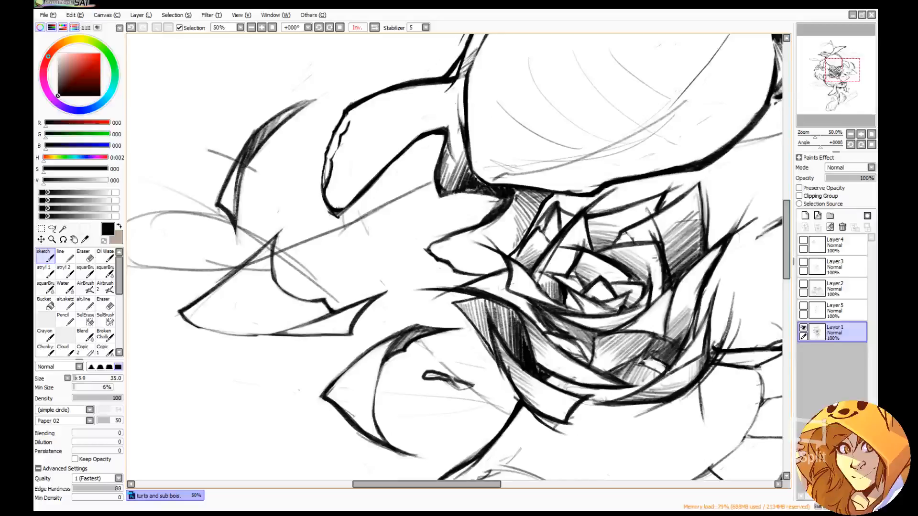
pyautogui.moveTo(428, 127); pyautogui.dragTo(441, 112)
pyautogui.moveTo(429, 131); pyautogui.dragTo(447, 111)
pyautogui.moveTo(435, 129); pyautogui.dragTo(451, 115)
pyautogui.moveTo(444, 126)
pyautogui.mouseDown()
pyautogui.moveTo(452, 118)
pyautogui.moveTo(452, 167)
pyautogui.mouseUp()
pyautogui.moveTo(555, 47); pyautogui.dragTo(493, 175)
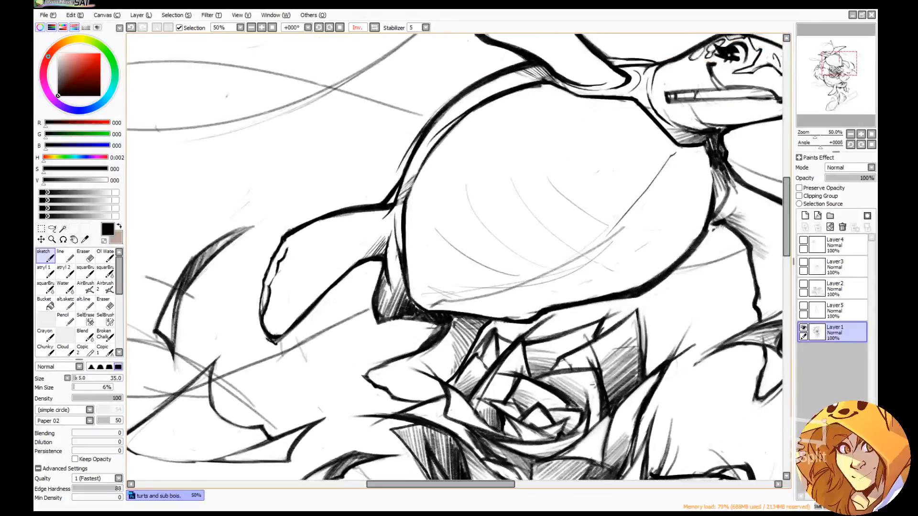
# Touch up the upper turtle's rear shell rim and erase stray marks where it meets the rear flipper.
pyautogui.moveTo(397, 227); pyautogui.dragTo(400, 240)
pyautogui.moveTo(519, 103); pyautogui.dragTo(410, 211)
pyautogui.press('e')
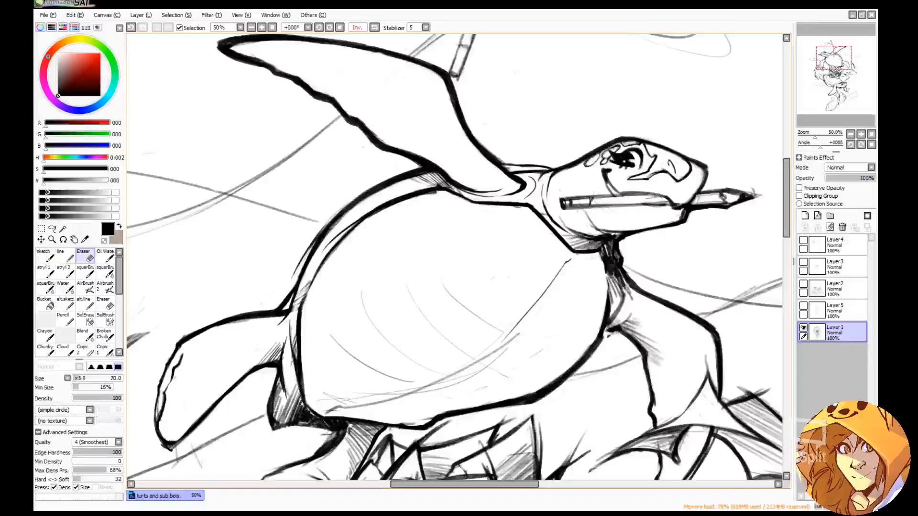
pyautogui.moveTo(305, 283); pyautogui.dragTo(290, 312)
pyautogui.press('n')
# Hatch the wavy band along the rear flipper's outer edge with short diagonal strokes.
pyautogui.moveTo(708, 199); pyautogui.dragTo(731, 132)
pyautogui.moveTo(619, 158); pyautogui.dragTo(750, 108)
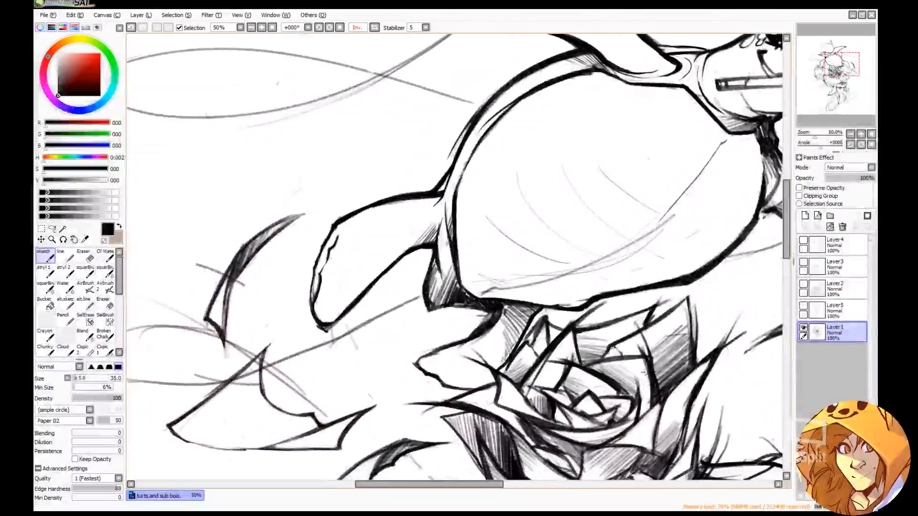
pyautogui.moveTo(339, 233); pyautogui.dragTo(321, 253)
pyautogui.moveTo(332, 252); pyautogui.dragTo(318, 263)
pyautogui.moveTo(326, 257); pyautogui.dragTo(316, 271)
# Try an added contour stroke along the upper rim of the upper turtle's shell.
pyautogui.moveTo(724, 83); pyautogui.dragTo(623, 148)
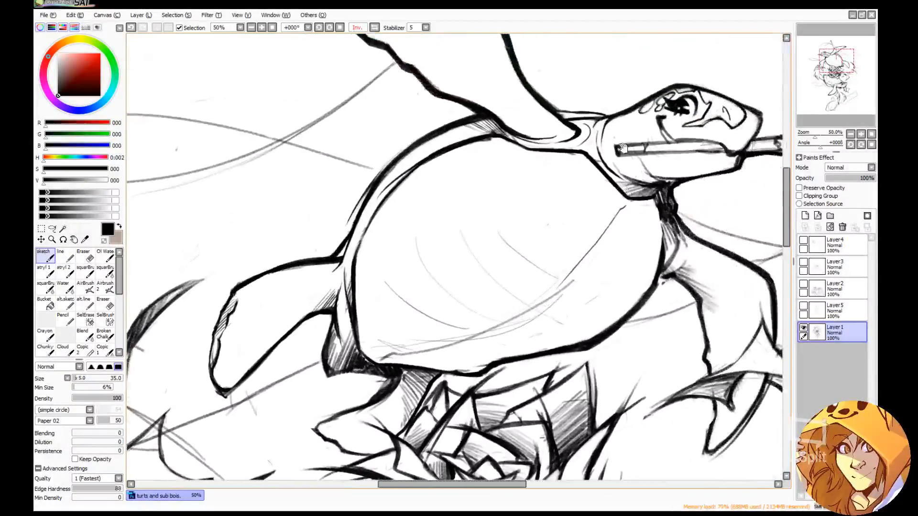
pyautogui.moveTo(387, 167); pyautogui.dragTo(442, 121)
pyautogui.hotkey('ctrl', 'z')
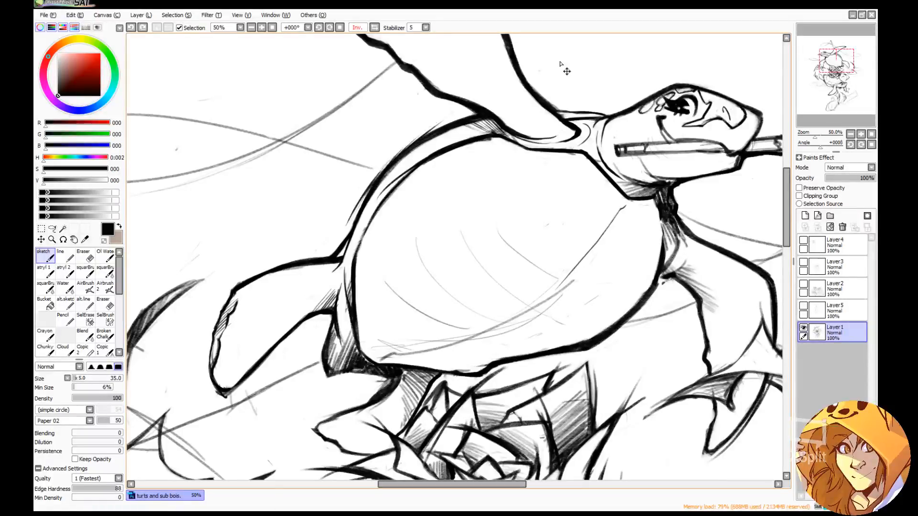
pyautogui.hotkey('ctrl', 'z')
# Mirror the view and rework the leading edge of the raised front flipper near its bend.
pyautogui.click(358, 27)
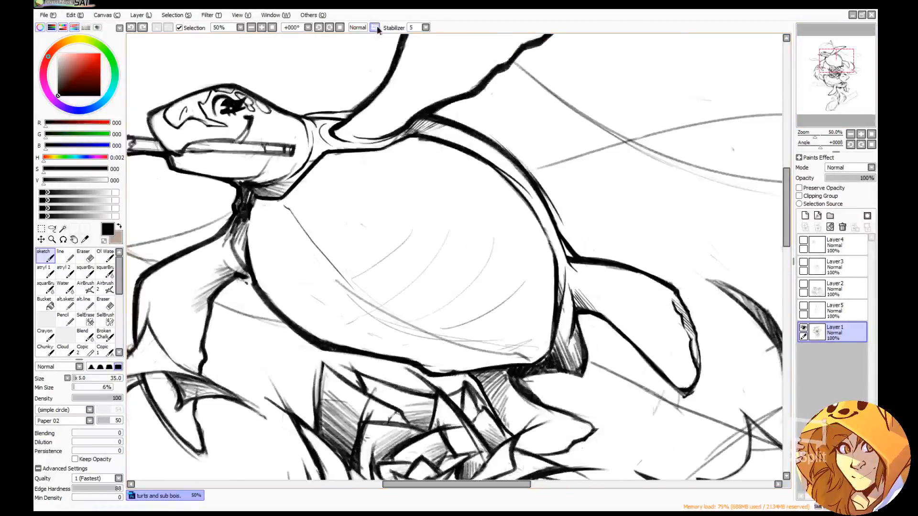
pyautogui.moveTo(610, 99)
pyautogui.mouseDown()
pyautogui.moveTo(636, 198)
pyautogui.moveTo(580, 218)
pyautogui.mouseUp()
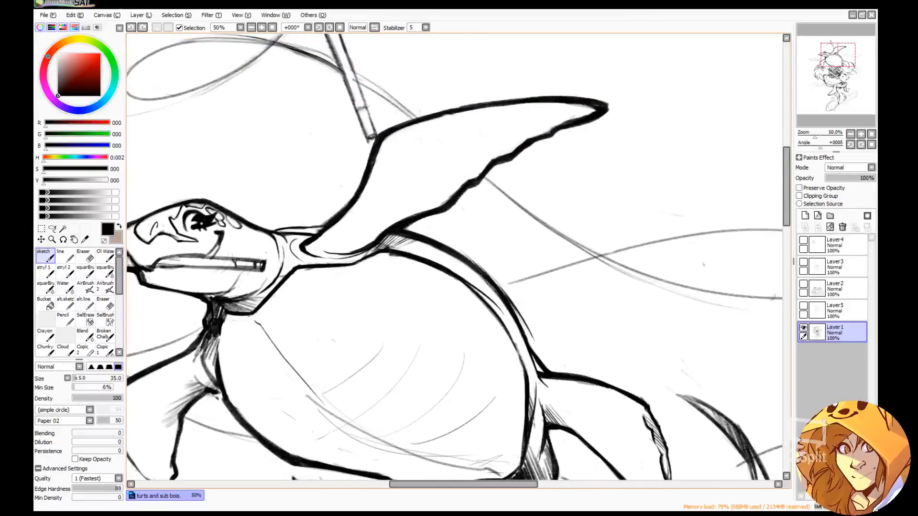
pyautogui.moveTo(355, 184)
pyautogui.mouseDown()
pyautogui.moveTo(376, 140)
pyautogui.moveTo(400, 120)
pyautogui.mouseUp()
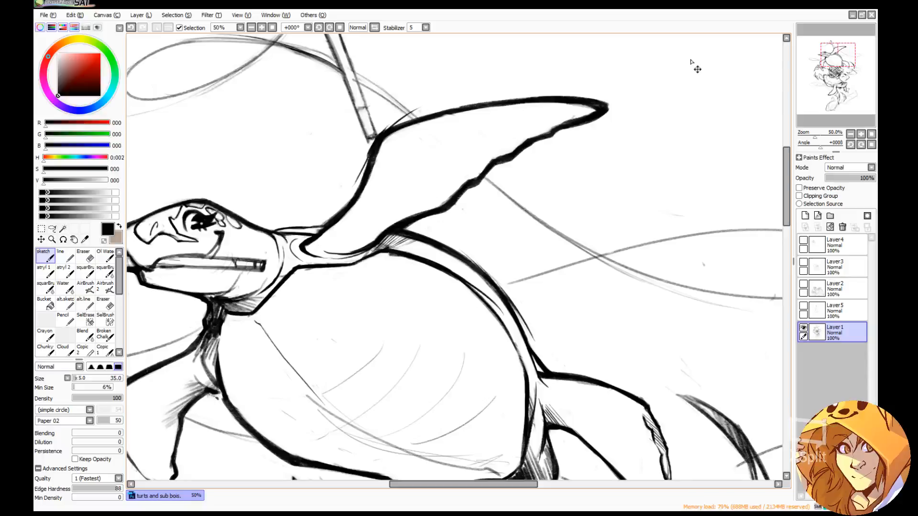
pyautogui.hotkey('ctrl', 'z')
# Try shading strokes around the base of the raised front flipper.
pyautogui.moveTo(409, 230); pyautogui.dragTo(428, 217)
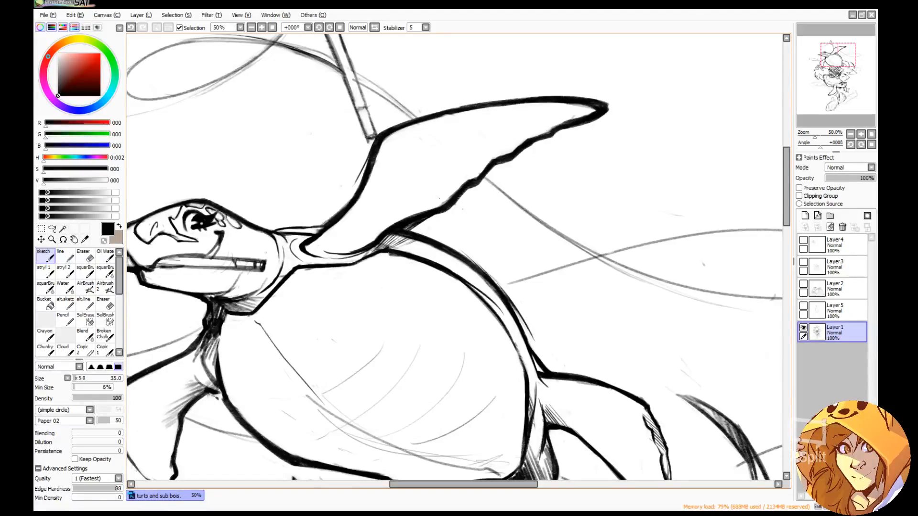
pyautogui.moveTo(338, 249); pyautogui.dragTo(377, 232)
pyautogui.hotkey('ctrl', 'z')
pyautogui.hotkey('ctrl', 'z')
pyautogui.hotkey('ctrl', 'z')
pyautogui.hotkey('ctrl', 'z')
# Shade the raised flipper from its base along the lower edge with short diagonal hatching strokes.
pyautogui.moveTo(360, 248); pyautogui.dragTo(394, 222)
pyautogui.moveTo(351, 244); pyautogui.dragTo(366, 230)
pyautogui.moveTo(360, 239); pyautogui.dragTo(388, 217)
pyautogui.moveTo(357, 245)
pyautogui.mouseDown()
pyautogui.moveTo(391, 219)
pyautogui.moveTo(370, 236)
pyautogui.mouseUp()
pyautogui.moveTo(374, 236); pyautogui.dragTo(437, 191)
pyautogui.moveTo(407, 216); pyautogui.dragTo(437, 194)
pyautogui.moveTo(406, 217)
pyautogui.mouseDown()
pyautogui.moveTo(440, 196)
pyautogui.moveTo(424, 207)
pyautogui.mouseUp()
pyautogui.moveTo(428, 205); pyautogui.dragTo(444, 194)
# Examine the whole composition, then the upper turtle and rose at 33.33% zoom.
pyautogui.click(871, 134)
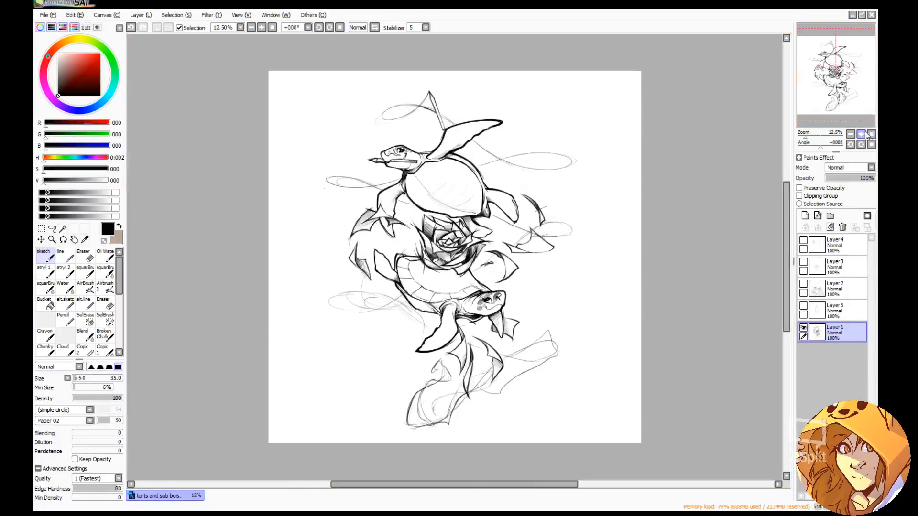
pyautogui.click(861, 134)
pyautogui.click(861, 134)
pyautogui.click(860, 133)
pyautogui.moveTo(849, 95); pyautogui.dragTo(851, 80)
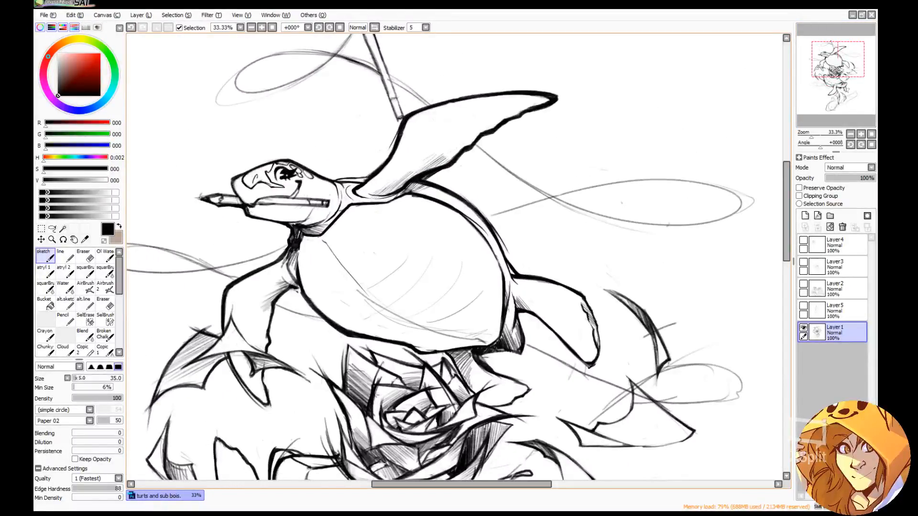
pyautogui.press('e')
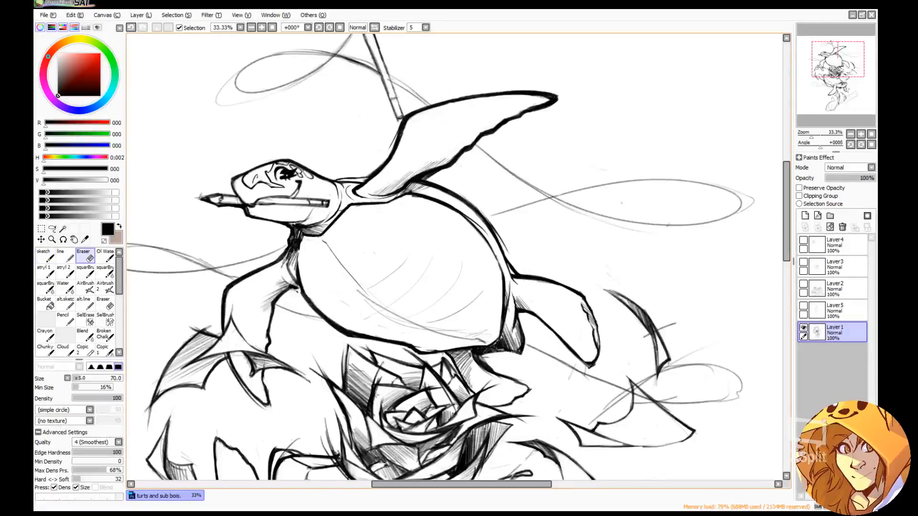
pyautogui.press('e')
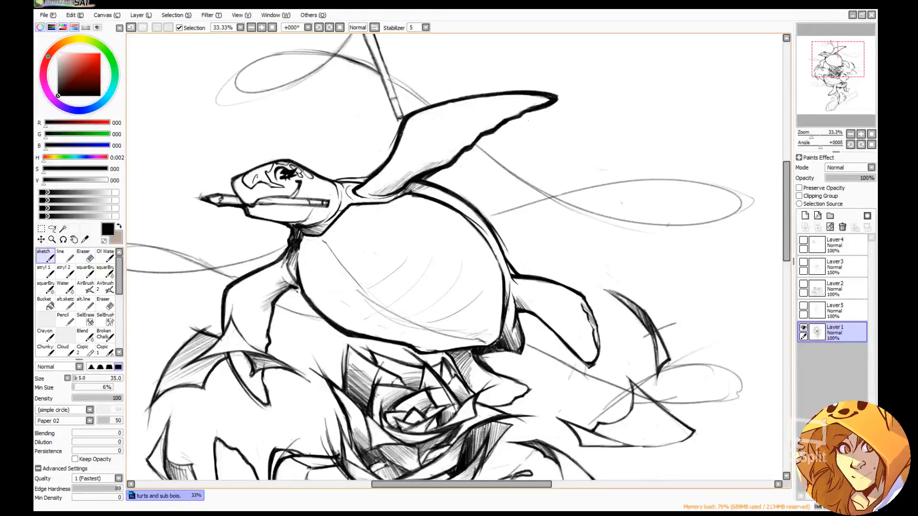
# Hatch the inner side of the upper turtle's lowered front flipper above the leaf.
pyautogui.moveTo(351, 293); pyautogui.dragTo(409, 227)
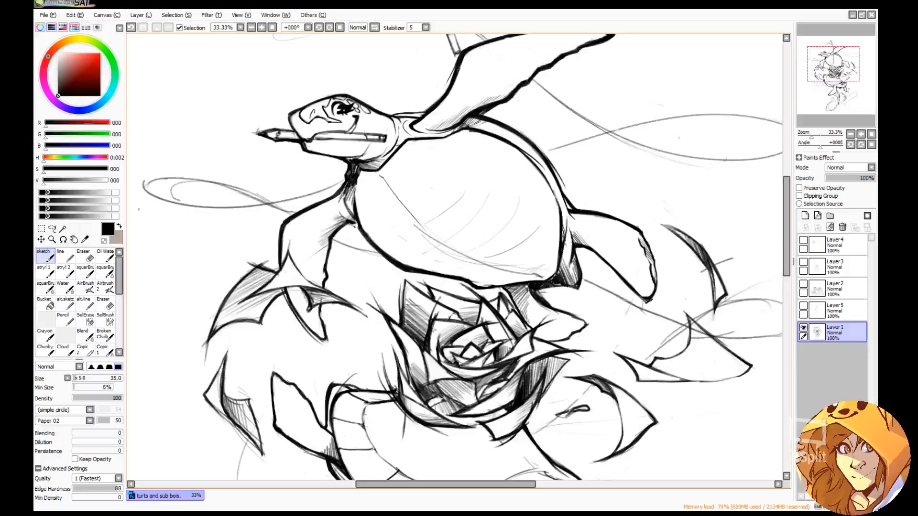
pyautogui.moveTo(311, 262); pyautogui.dragTo(328, 248)
pyautogui.moveTo(315, 262); pyautogui.dragTo(326, 257)
pyautogui.moveTo(306, 278); pyautogui.dragTo(324, 265)
pyautogui.moveTo(311, 278); pyautogui.dragTo(321, 266)
pyautogui.press('e')
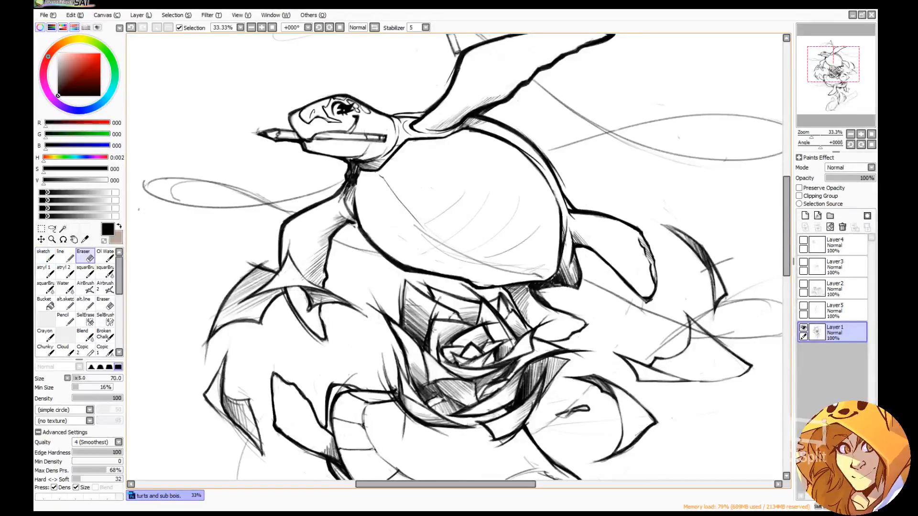
pyautogui.press('e')
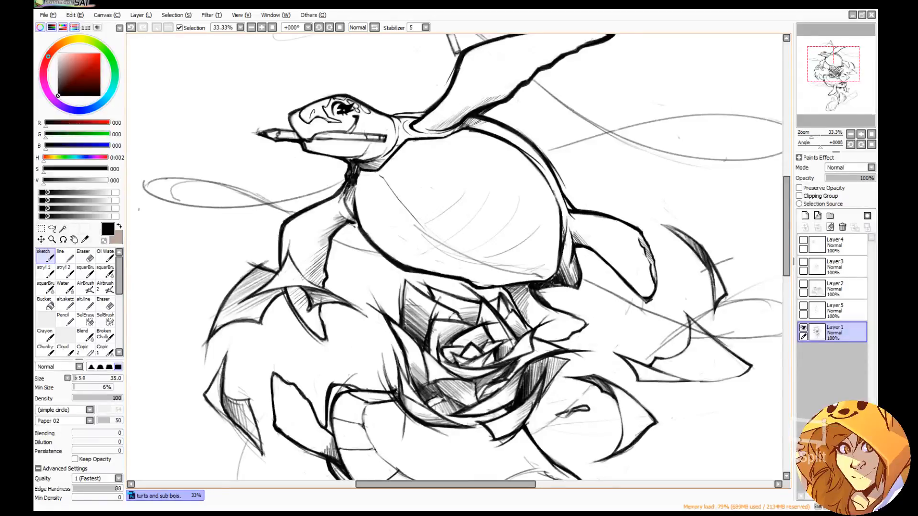
# Shade the lowered front flipper's tip beneath the leaf with dense hatching and darken its outer edge.
pyautogui.moveTo(297, 301); pyautogui.dragTo(309, 316)
pyautogui.moveTo(300, 306); pyautogui.dragTo(317, 321)
pyautogui.moveTo(306, 310); pyautogui.dragTo(317, 328)
pyautogui.moveTo(306, 312); pyautogui.dragTo(319, 332)
pyautogui.moveTo(310, 317); pyautogui.dragTo(318, 332)
pyautogui.moveTo(315, 323); pyautogui.dragTo(322, 338)
pyautogui.moveTo(315, 326); pyautogui.dragTo(322, 338)
pyautogui.moveTo(615, 198); pyautogui.dragTo(611, 156)
pyautogui.moveTo(286, 255); pyautogui.dragTo(320, 300)
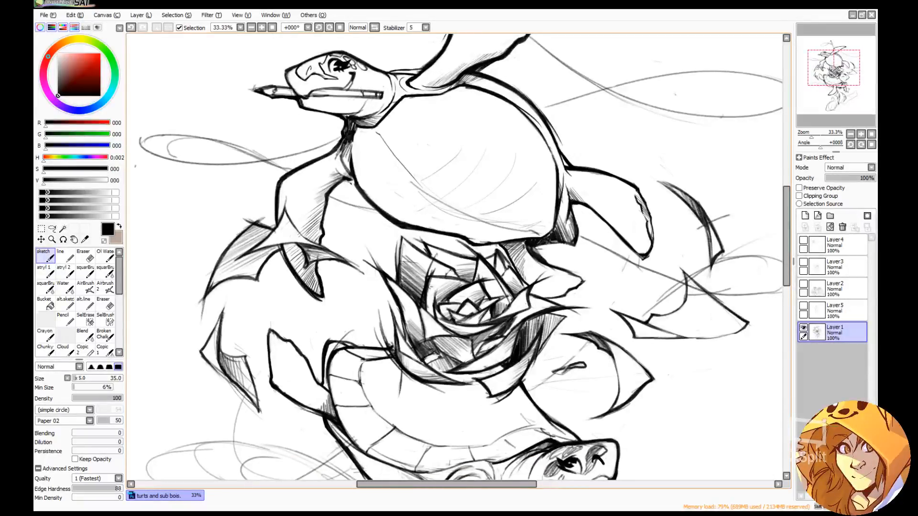
# Flip the view back, erase overlapping lines at the pointed leaf below the rear flipper and redraw its upper edge.
pyautogui.moveTo(580, 108); pyautogui.dragTo(577, 134)
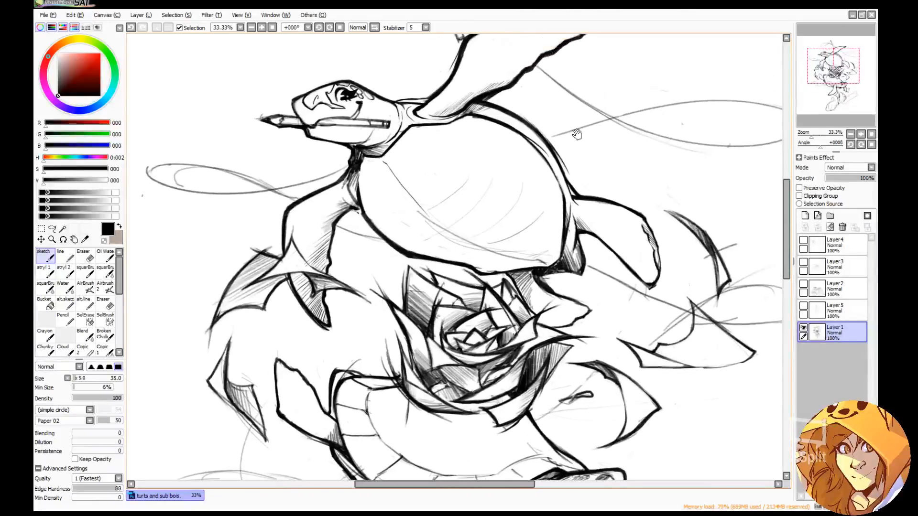
pyautogui.click(375, 28)
pyautogui.moveTo(695, 141); pyautogui.dragTo(714, 137)
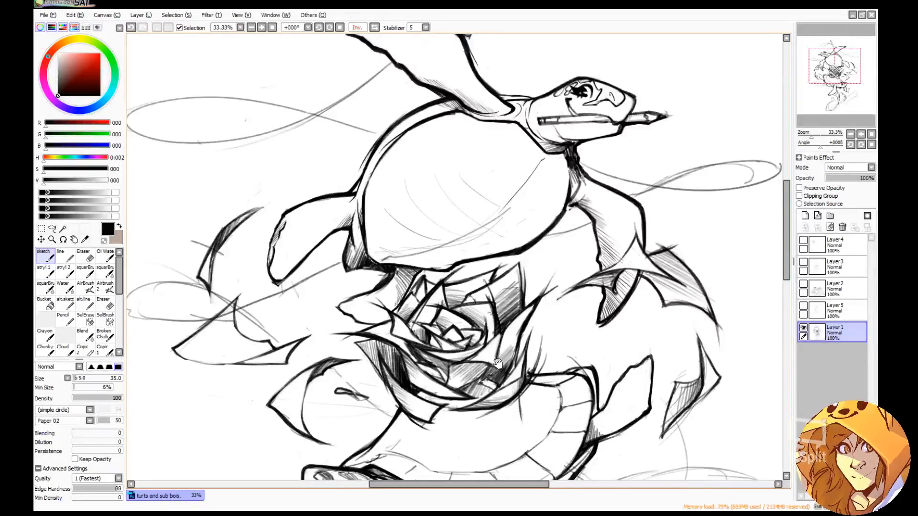
pyautogui.moveTo(544, 337)
pyautogui.mouseDown()
pyautogui.moveTo(516, 268)
pyautogui.moveTo(512, 215)
pyautogui.moveTo(564, 240)
pyautogui.moveTo(584, 231)
pyautogui.moveTo(588, 219)
pyautogui.mouseUp()
pyautogui.click(84, 255)
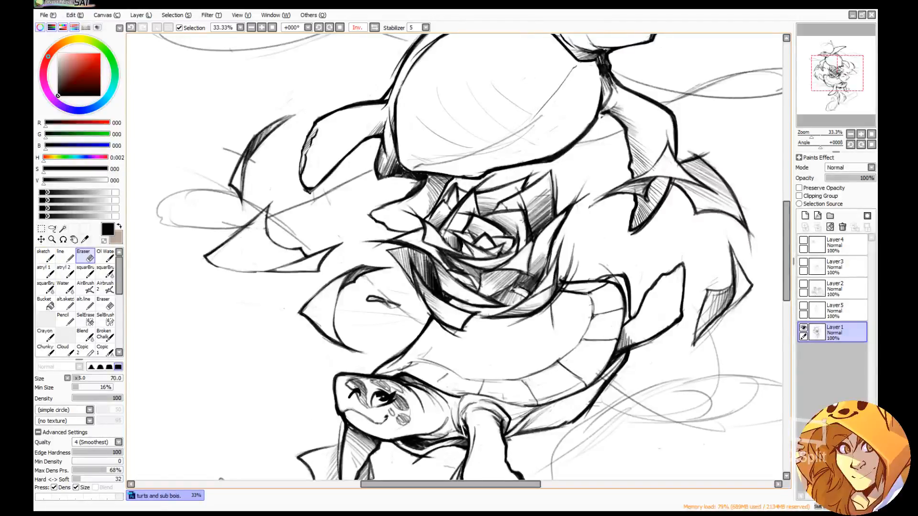
pyautogui.moveTo(251, 224); pyautogui.dragTo(271, 203)
pyautogui.press('n')
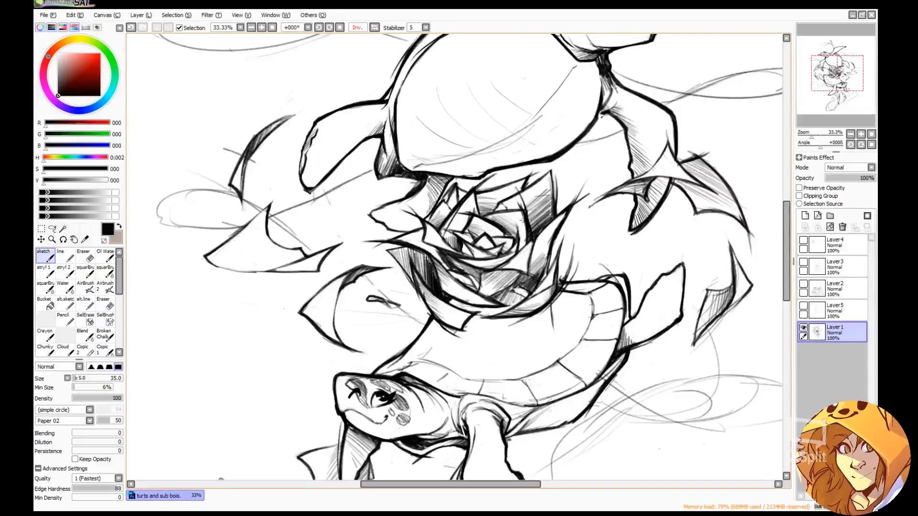
pyautogui.moveTo(233, 237); pyautogui.dragTo(268, 207)
# Touch up the lower turtle's shell contour behind the head and along the rim.
pyautogui.moveTo(787, 210); pyautogui.dragTo(789, 244)
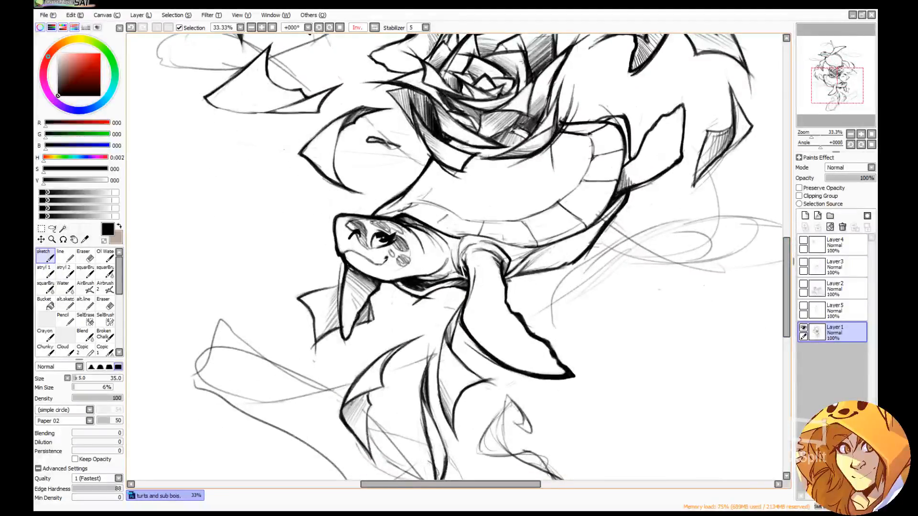
pyautogui.moveTo(408, 189); pyautogui.dragTo(371, 215)
pyautogui.press('e')
pyautogui.press('n')
pyautogui.moveTo(579, 232); pyautogui.dragTo(597, 212)
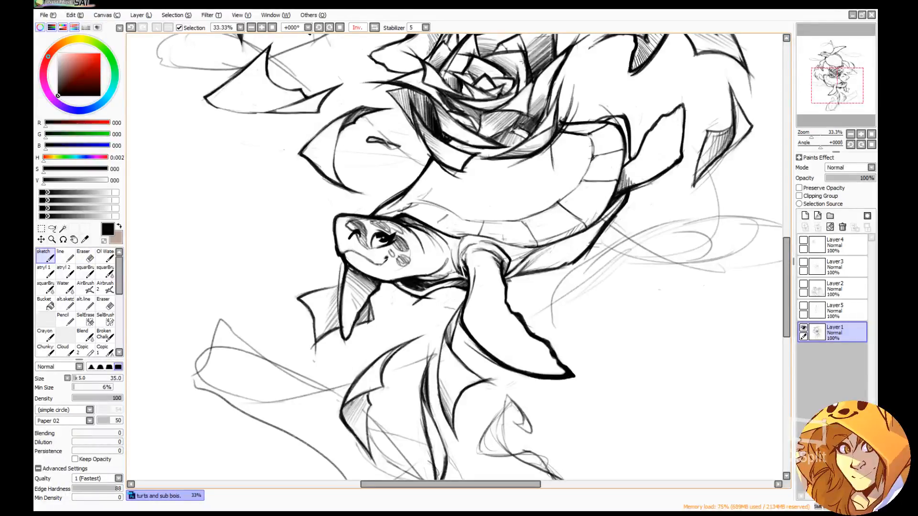
pyautogui.moveTo(684, 134); pyautogui.dragTo(579, 197)
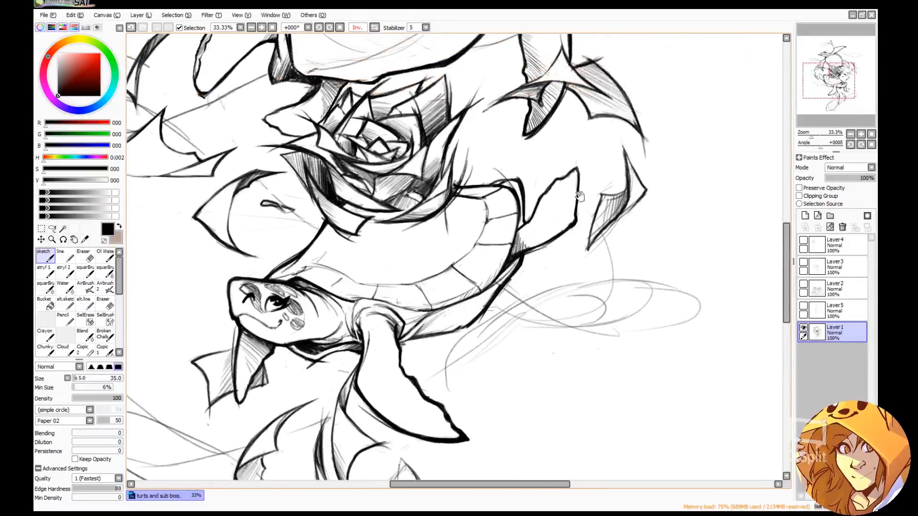
pyautogui.press('e')
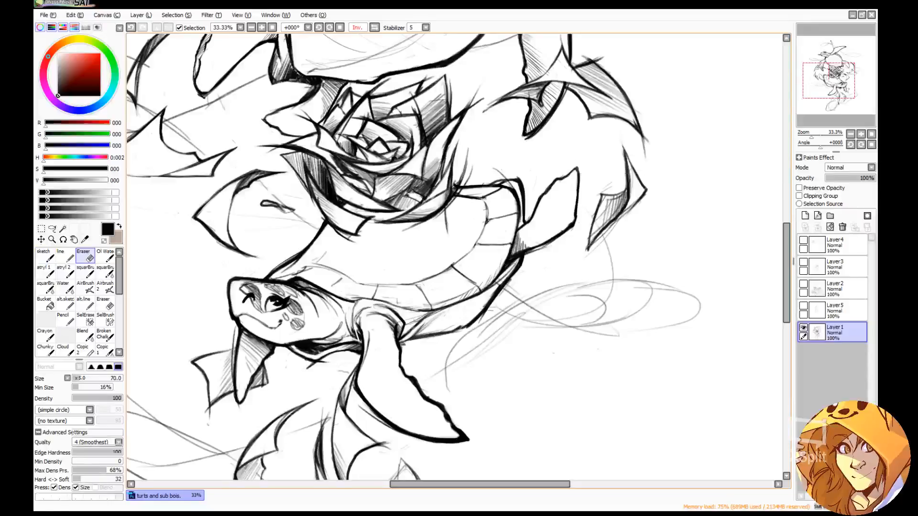
pyautogui.press('b')
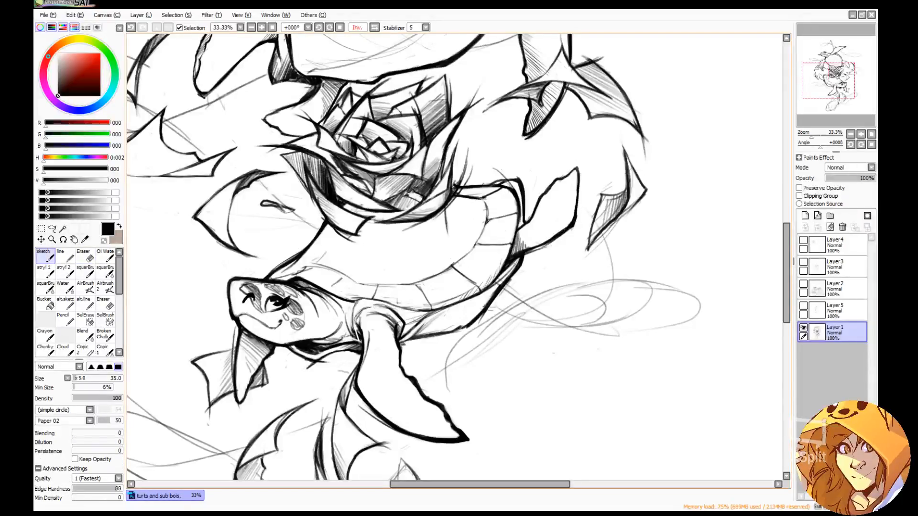
# Erase the faint straight line running behind the upper turtle and redraw it darker on both sides of the shell.
pyautogui.moveTo(677, 221); pyautogui.dragTo(696, 310)
pyautogui.moveTo(647, 153); pyautogui.dragTo(733, 156)
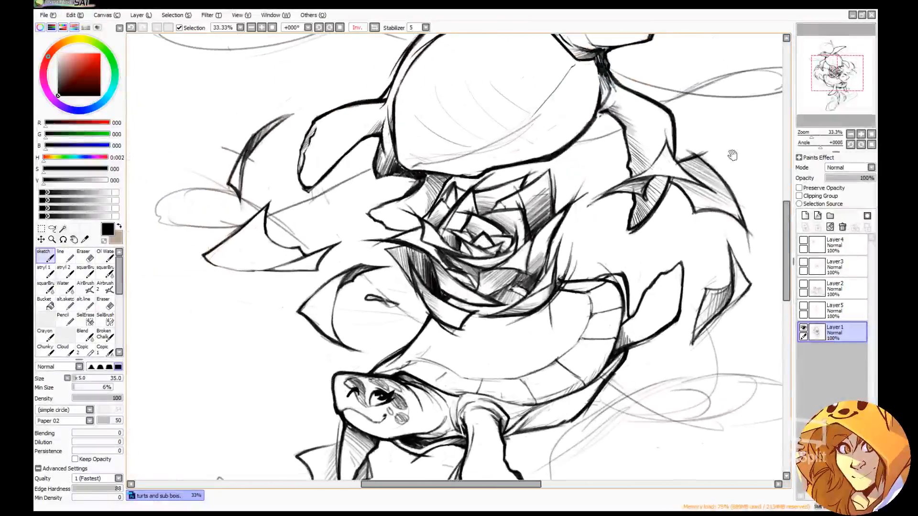
pyautogui.press('e')
pyautogui.moveTo(276, 210)
pyautogui.mouseDown()
pyautogui.moveTo(358, 176)
pyautogui.moveTo(340, 182)
pyautogui.mouseUp()
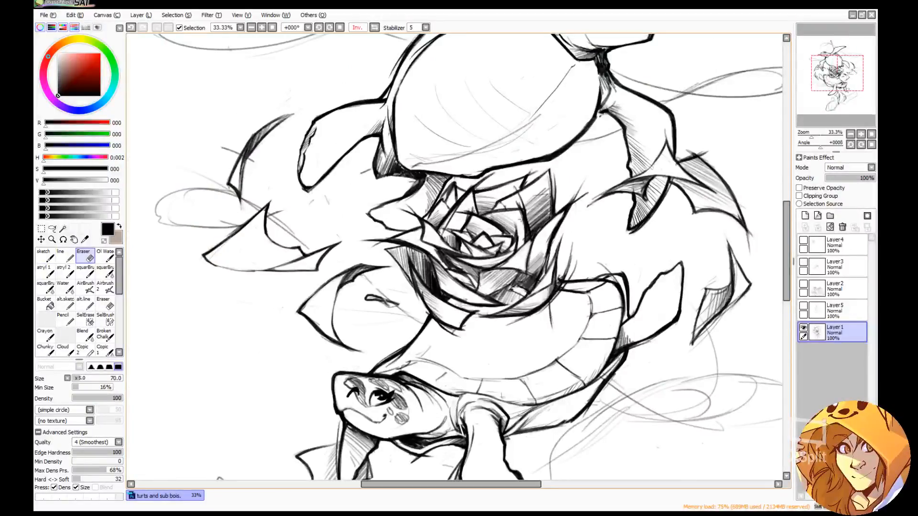
pyautogui.press('b')
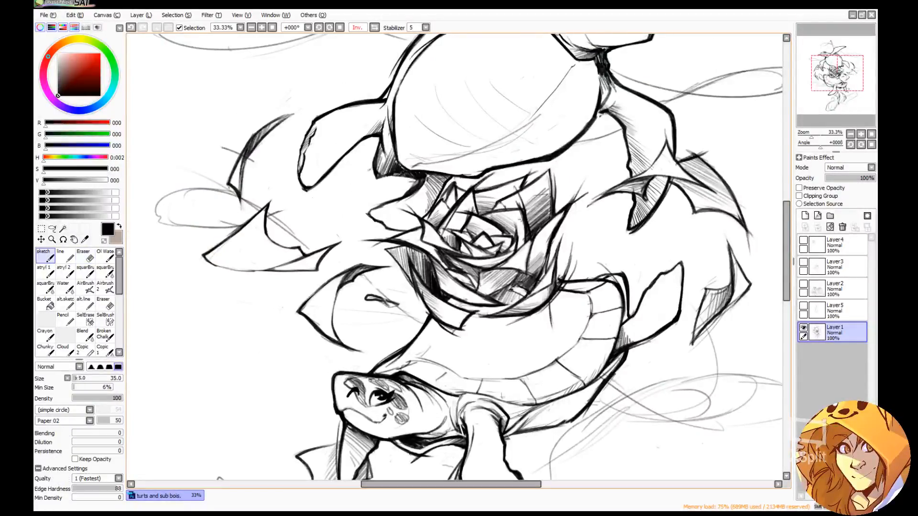
pyautogui.moveTo(280, 213); pyautogui.dragTo(371, 169)
pyautogui.moveTo(758, 124); pyautogui.dragTo(717, 151)
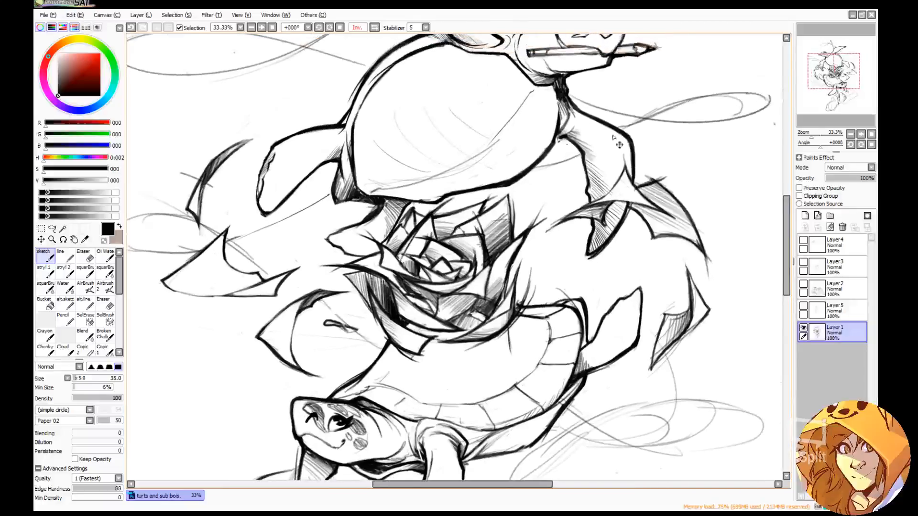
pyautogui.hotkey('ctrl', 'z')
pyautogui.moveTo(331, 196)
pyautogui.mouseDown()
pyautogui.moveTo(219, 247)
pyautogui.moveTo(332, 197)
pyautogui.mouseUp()
pyautogui.moveTo(534, 169)
pyautogui.mouseDown()
pyautogui.moveTo(580, 153)
pyautogui.moveTo(535, 172)
pyautogui.moveTo(552, 166)
pyautogui.mouseUp()
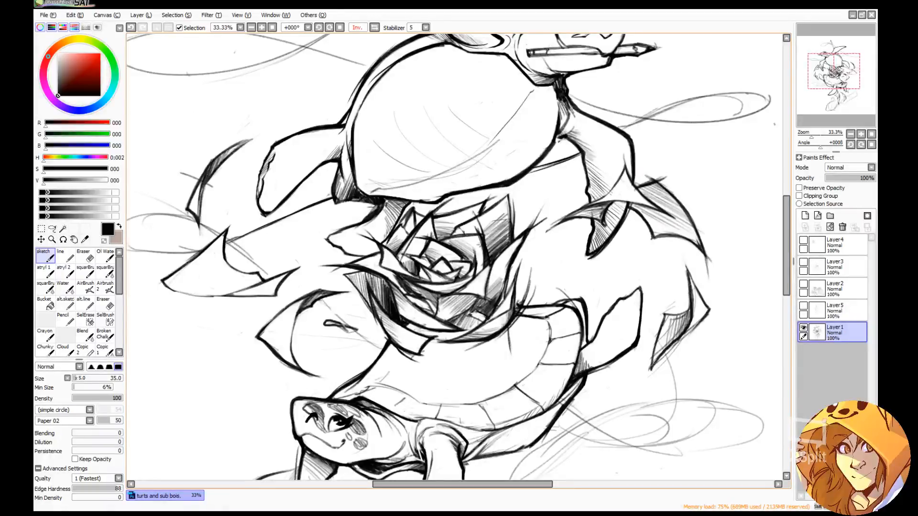
# Continue the dark line beyond the lowered front flipper toward the loop and clean it with the eraser.
pyautogui.moveTo(623, 130); pyautogui.dragTo(673, 109)
pyautogui.moveTo(627, 128); pyautogui.dragTo(705, 98)
pyautogui.press('e')
pyautogui.moveTo(628, 128); pyautogui.dragTo(673, 104)
pyautogui.press('n')
# Redraw the upper curve of the loop beside the front flipper and thin it into a tapered line with the eraser.
pyautogui.moveTo(647, 117); pyautogui.dragTo(742, 82)
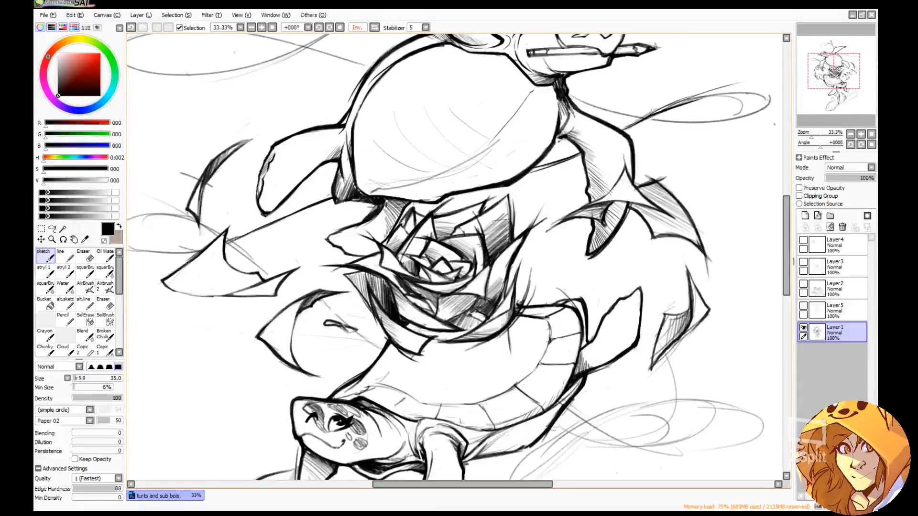
pyautogui.press('e')
pyautogui.moveTo(656, 110)
pyautogui.mouseDown()
pyautogui.moveTo(637, 120)
pyautogui.moveTo(726, 86)
pyautogui.mouseUp()
pyautogui.press('n')
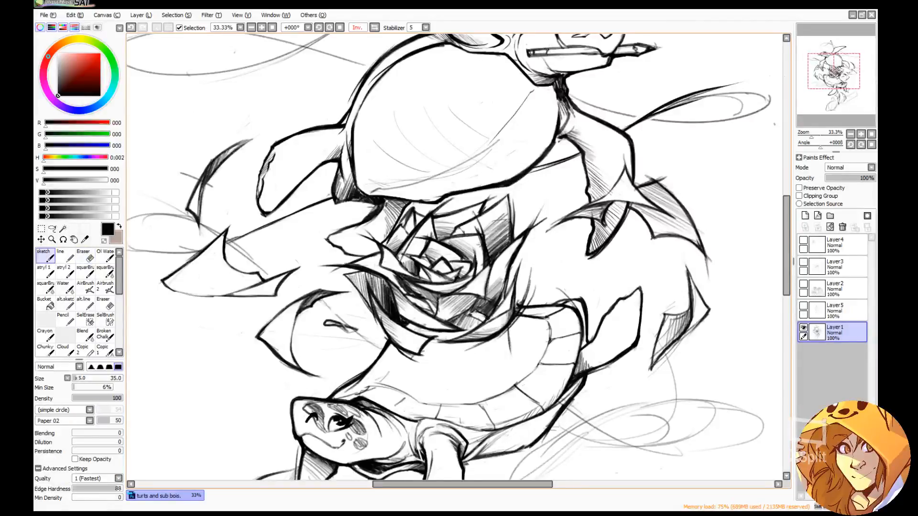
pyautogui.hotkey('ctrl', 'z')
pyautogui.press('e')
pyautogui.moveTo(635, 122)
pyautogui.mouseDown()
pyautogui.moveTo(728, 88)
pyautogui.moveTo(657, 112)
pyautogui.moveTo(711, 87)
pyautogui.mouseUp()
pyautogui.press('n')
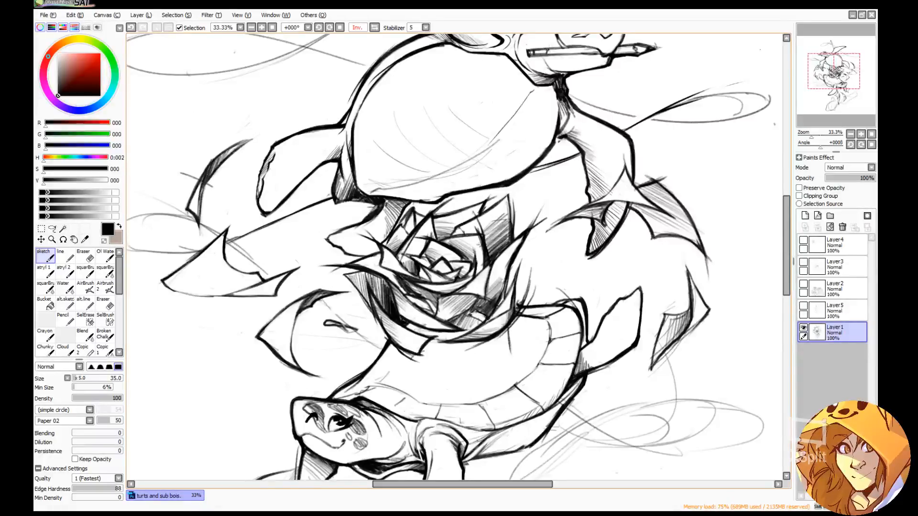
# Hatch shading across the upper turtle's lower jaw, beside the pencil held in its mouth.
pyautogui.moveTo(821, 82); pyautogui.dragTo(820, 75)
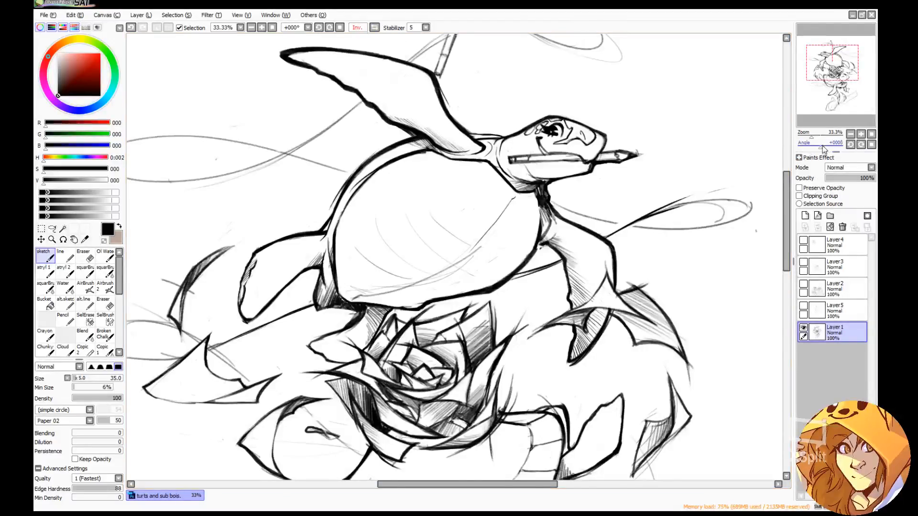
pyautogui.moveTo(825, 149); pyautogui.dragTo(796, 148)
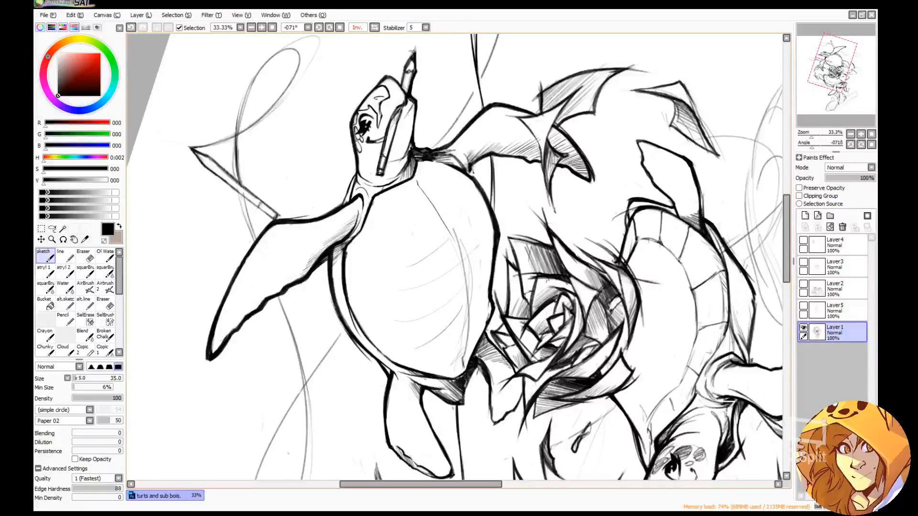
pyautogui.moveTo(405, 120); pyautogui.dragTo(413, 109)
pyautogui.moveTo(403, 125); pyautogui.dragTo(412, 114)
pyautogui.moveTo(398, 140); pyautogui.dragTo(413, 123)
pyautogui.moveTo(398, 145); pyautogui.dragTo(411, 131)
pyautogui.moveTo(397, 155); pyautogui.dragTo(411, 134)
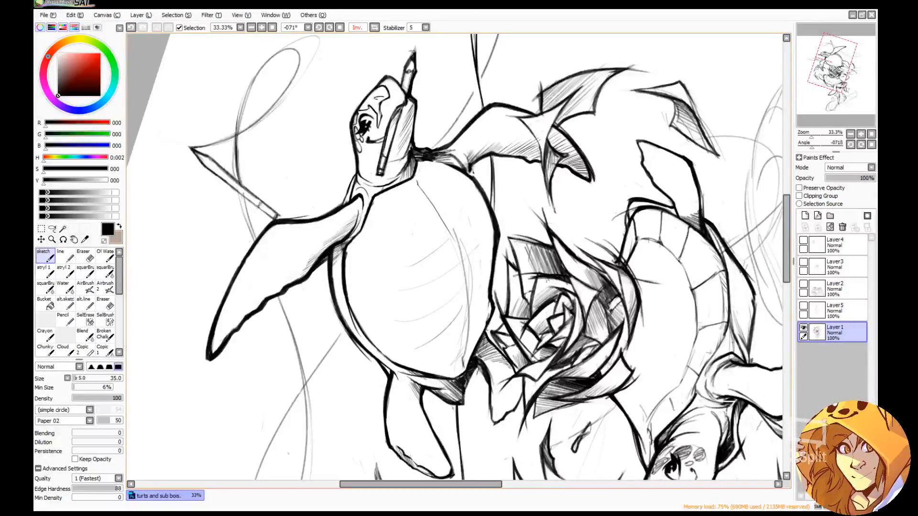
# Redraw the inner curve of the small loop beside the upper turtle's lowered front flipper and clean up its lines.
pyautogui.click(871, 134)
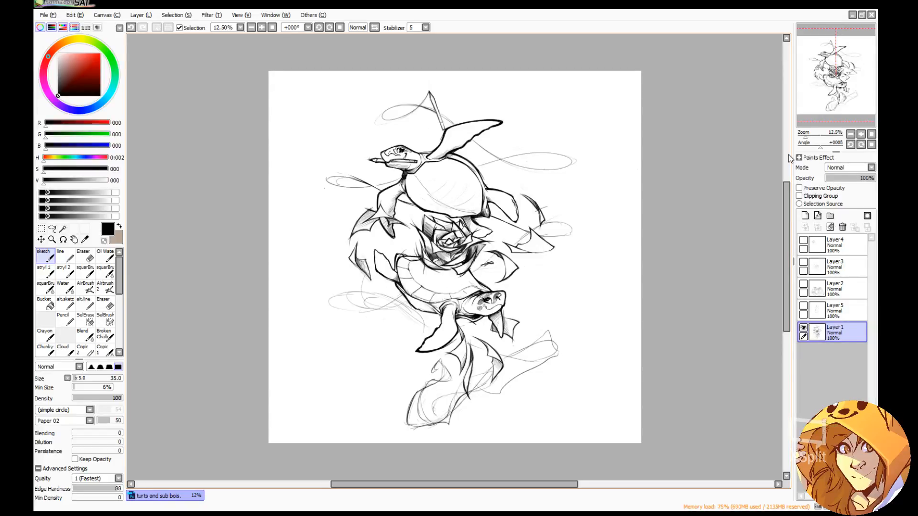
pyautogui.click(861, 135)
pyautogui.click(861, 134)
pyautogui.click(860, 135)
pyautogui.moveTo(855, 109); pyautogui.dragTo(844, 95)
pyautogui.press('e')
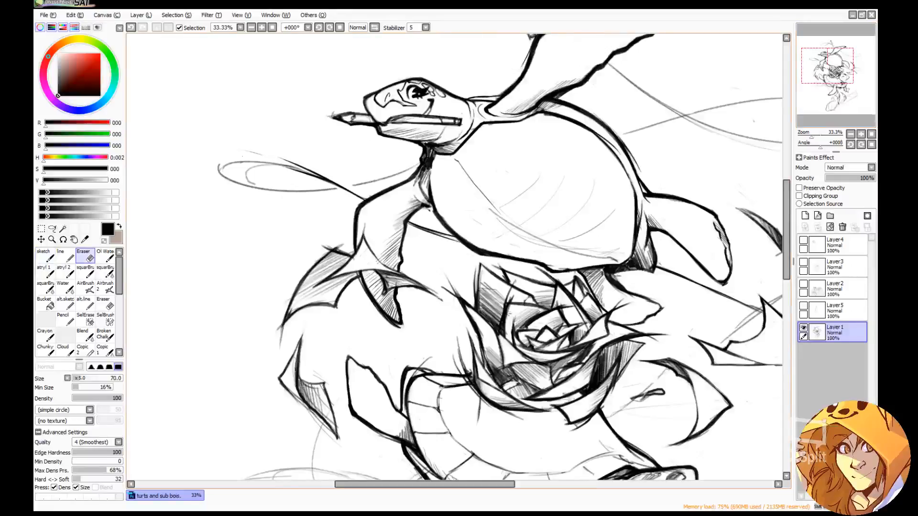
pyautogui.press('h')
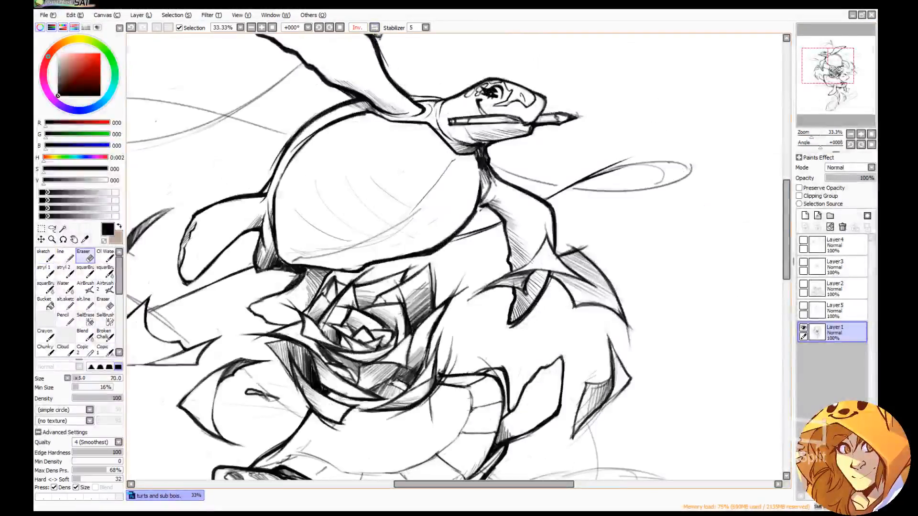
pyautogui.press('n')
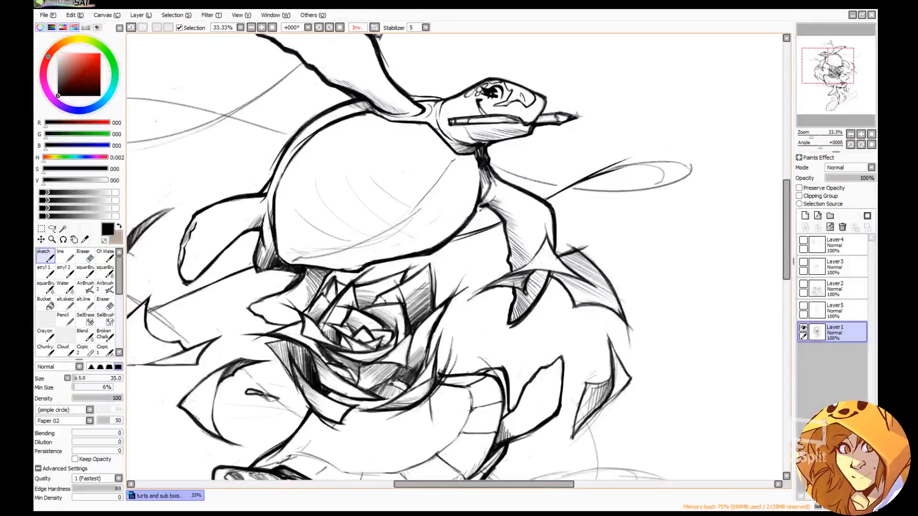
pyautogui.press('e')
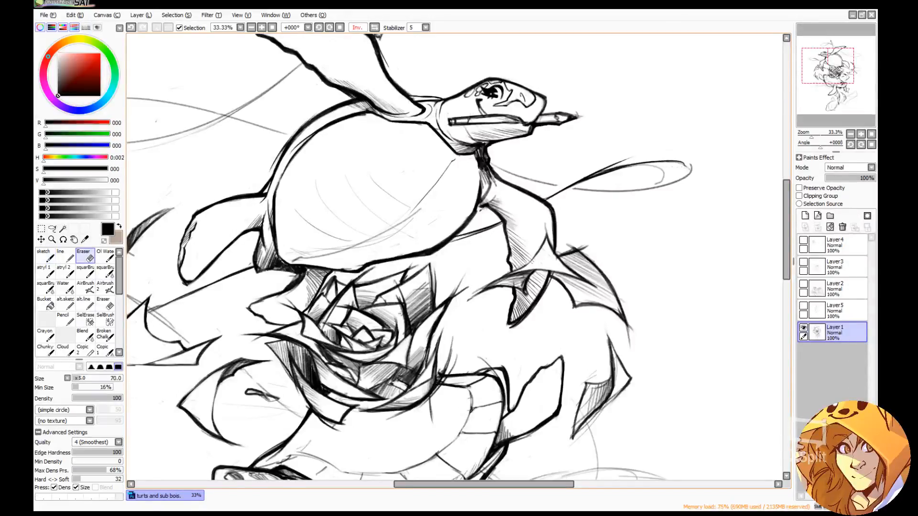
pyautogui.press('n')
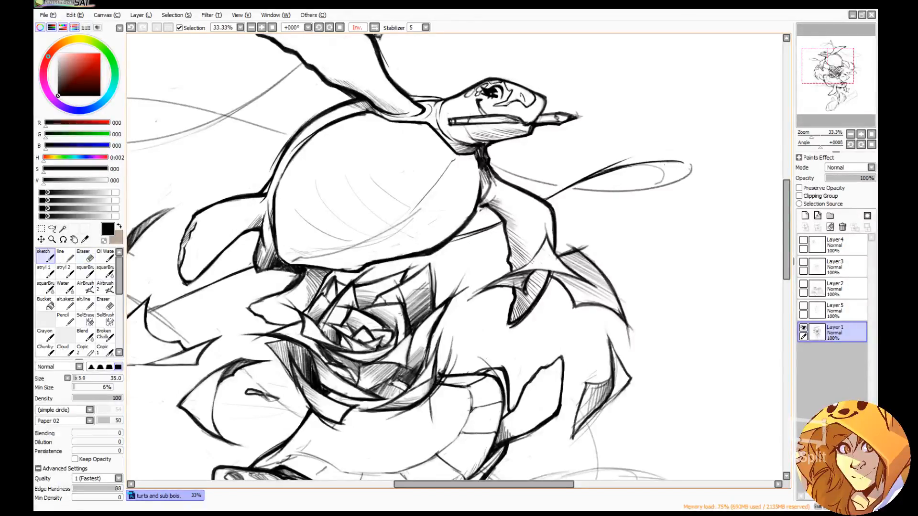
pyautogui.moveTo(576, 183)
pyautogui.mouseDown()
pyautogui.moveTo(608, 167)
pyautogui.moveTo(664, 163)
pyautogui.moveTo(636, 165)
pyautogui.moveTo(663, 179)
pyautogui.mouseUp()
pyautogui.hotkey('ctrl', 'z')
pyautogui.click(358, 28)
pyautogui.moveTo(834, 76); pyautogui.dragTo(839, 66)
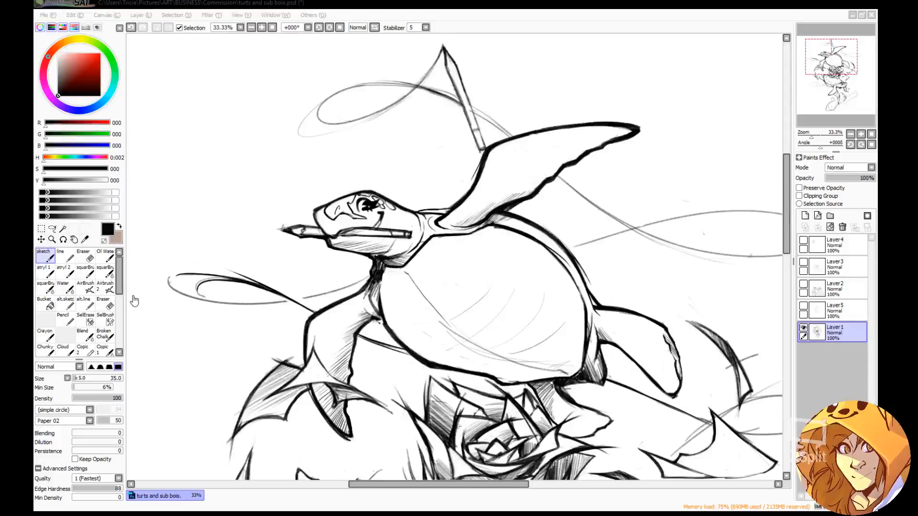
pyautogui.click(601, 11)
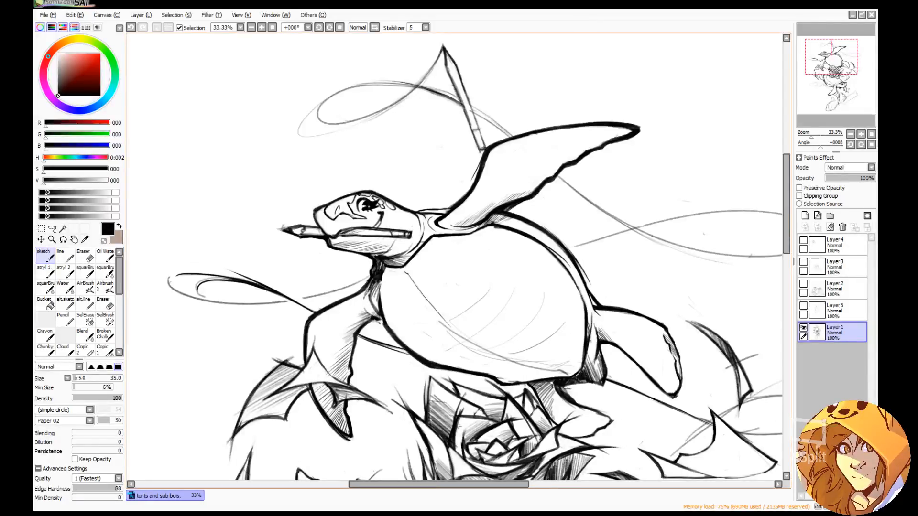
pyautogui.press('e')
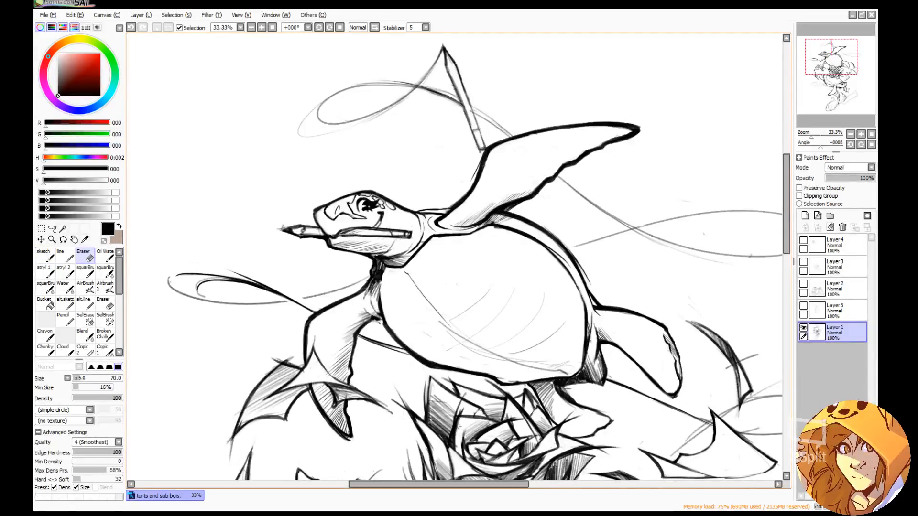
pyautogui.press('e')
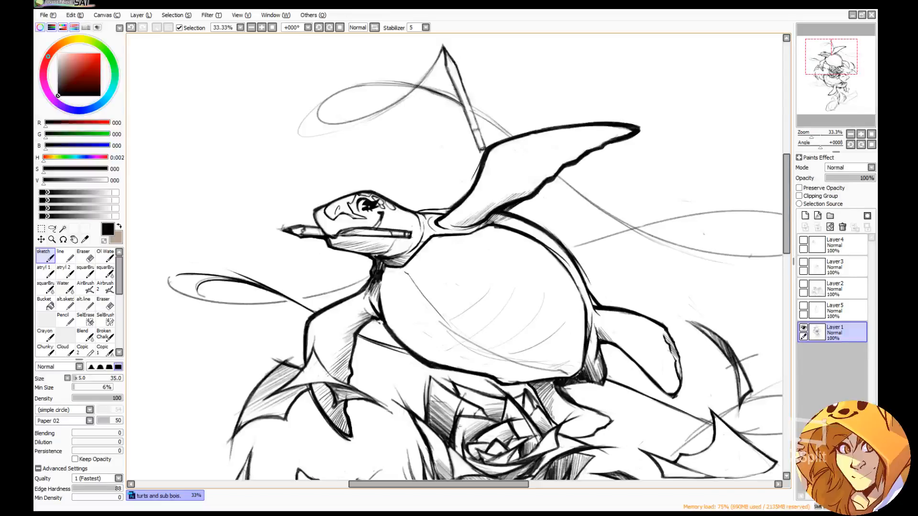
pyautogui.click(374, 27)
pyautogui.moveTo(609, 264); pyautogui.dragTo(634, 113)
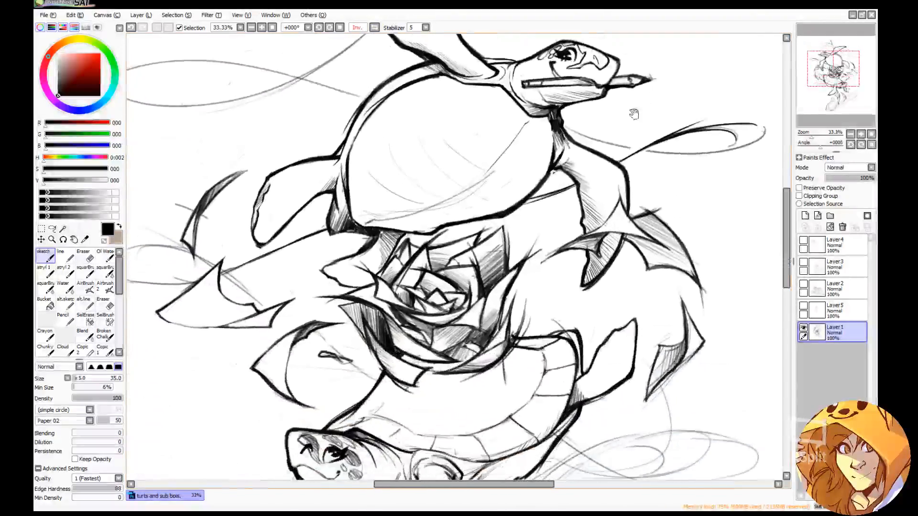
pyautogui.moveTo(332, 181); pyautogui.dragTo(351, 203)
pyautogui.press('e')
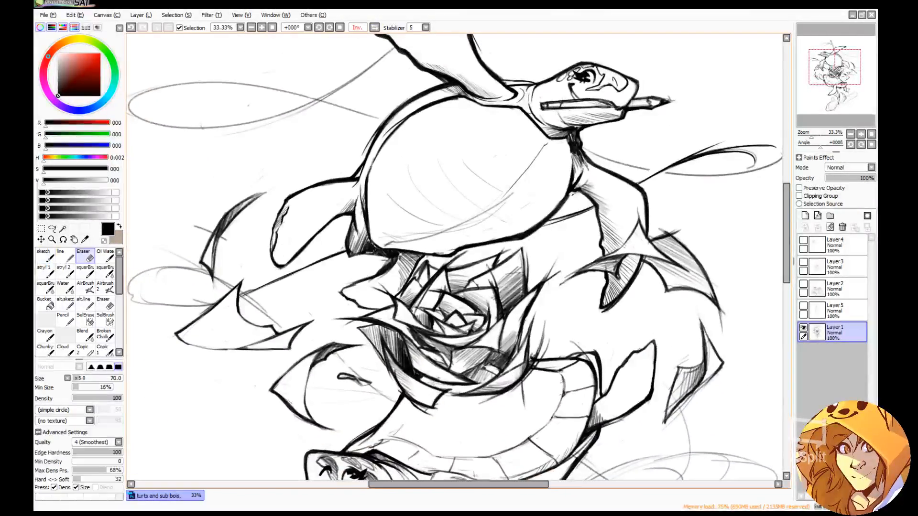
pyautogui.press('e')
pyautogui.moveTo(405, 249); pyautogui.dragTo(393, 170)
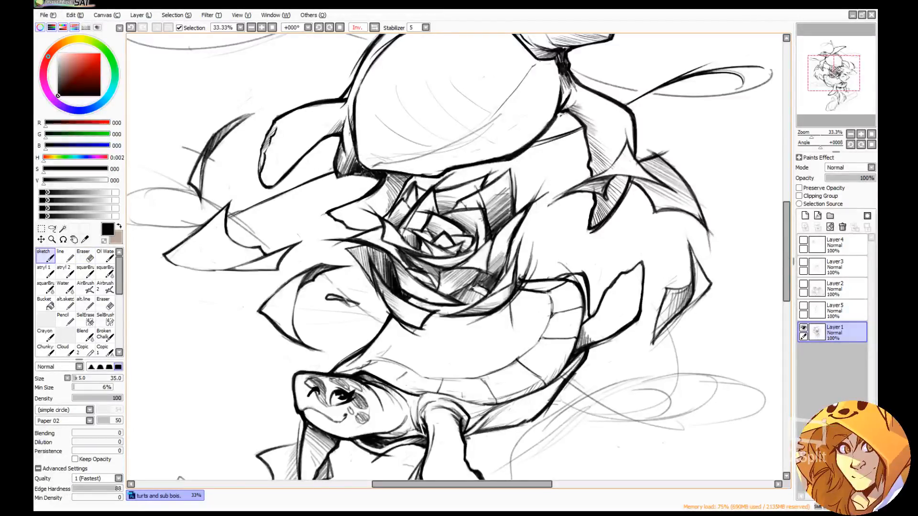
pyautogui.moveTo(681, 107); pyautogui.dragTo(627, 197)
pyautogui.moveTo(656, 100)
pyautogui.mouseDown()
pyautogui.moveTo(711, 173)
pyautogui.moveTo(716, 210)
pyautogui.mouseUp()
pyautogui.moveTo(712, 303); pyautogui.dragTo(737, 109)
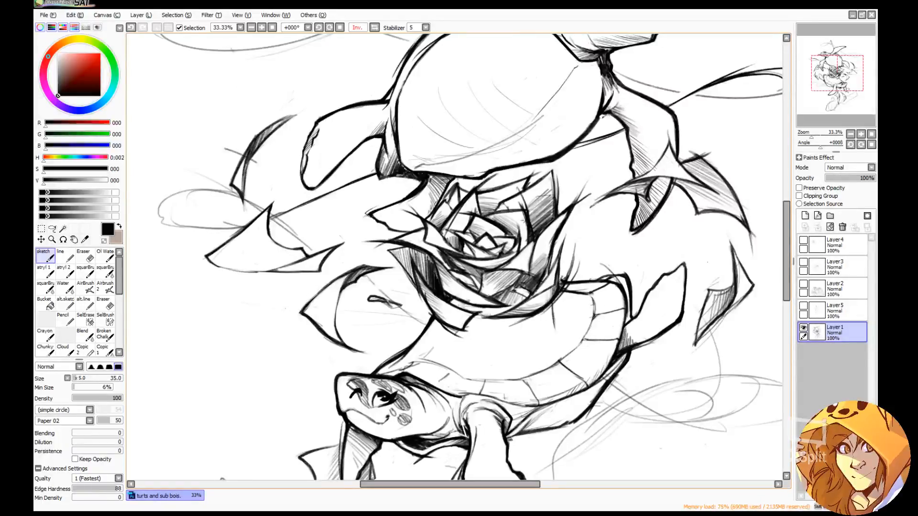
pyautogui.moveTo(787, 225); pyautogui.dragTo(784, 270)
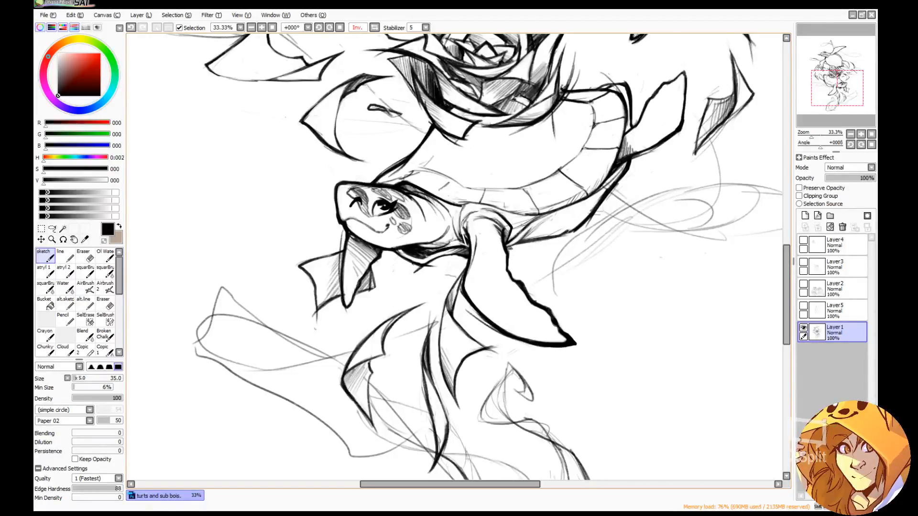
# Erase the lines crossing the pencil above the upper turtle's raised flipper and darken the pencil's edges.
pyautogui.moveTo(787, 268); pyautogui.dragTo(798, 168)
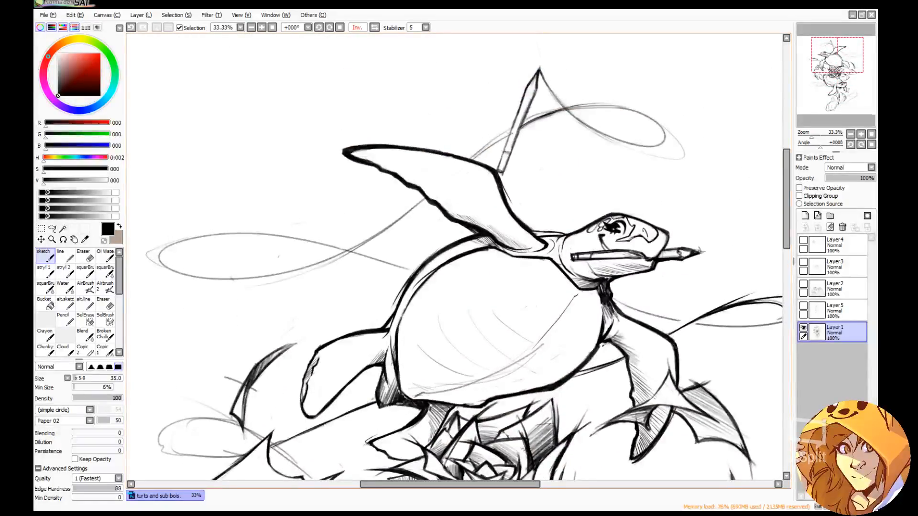
pyautogui.press('e')
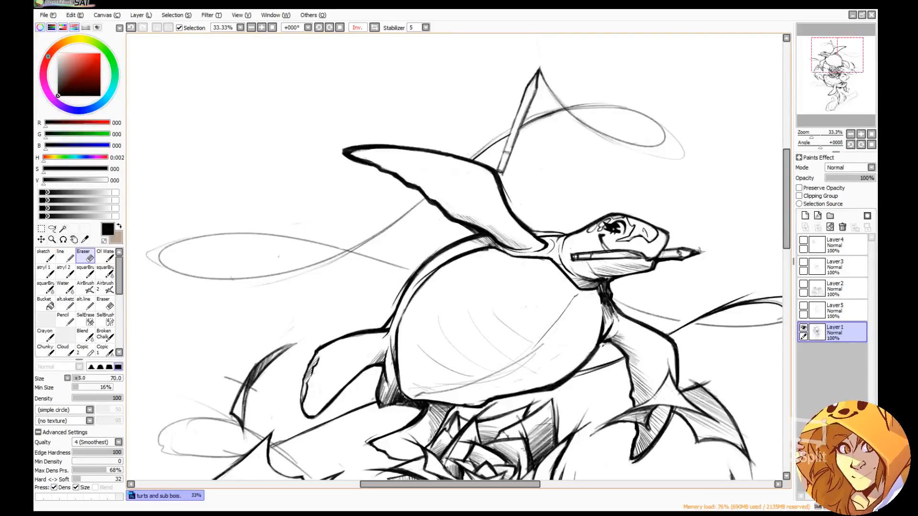
pyautogui.moveTo(526, 108); pyautogui.dragTo(514, 142)
pyautogui.press('n')
pyautogui.moveTo(533, 96); pyautogui.dragTo(502, 174)
pyautogui.press('e')
pyautogui.press('n')
pyautogui.moveTo(531, 76); pyautogui.dragTo(506, 149)
pyautogui.moveTo(517, 113); pyautogui.dragTo(497, 169)
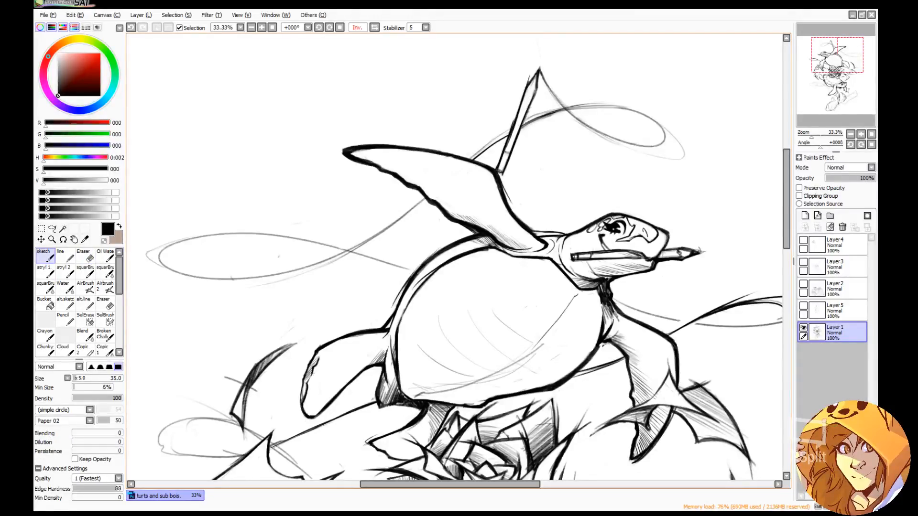
# Darken the line running from the back of the upper turtle's shell into the large background loop.
pyautogui.click(871, 134)
pyautogui.click(861, 133)
pyautogui.click(860, 134)
pyautogui.click(860, 134)
pyautogui.moveTo(853, 111); pyautogui.dragTo(849, 94)
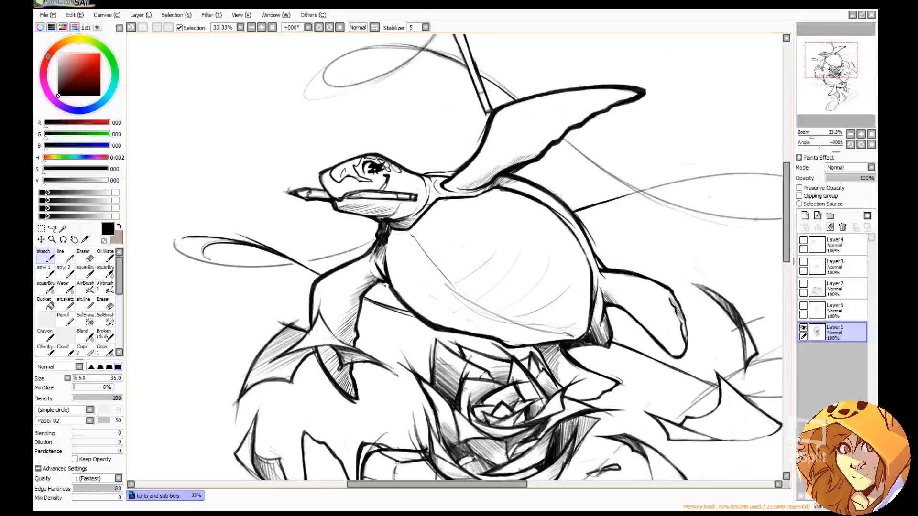
pyautogui.moveTo(598, 204); pyautogui.dragTo(714, 173)
pyautogui.moveTo(637, 193); pyautogui.dragTo(758, 169)
# Trace the background line darker from beneath the raised flipper to the start of the large loop.
pyautogui.moveTo(838, 88); pyautogui.dragTo(857, 87)
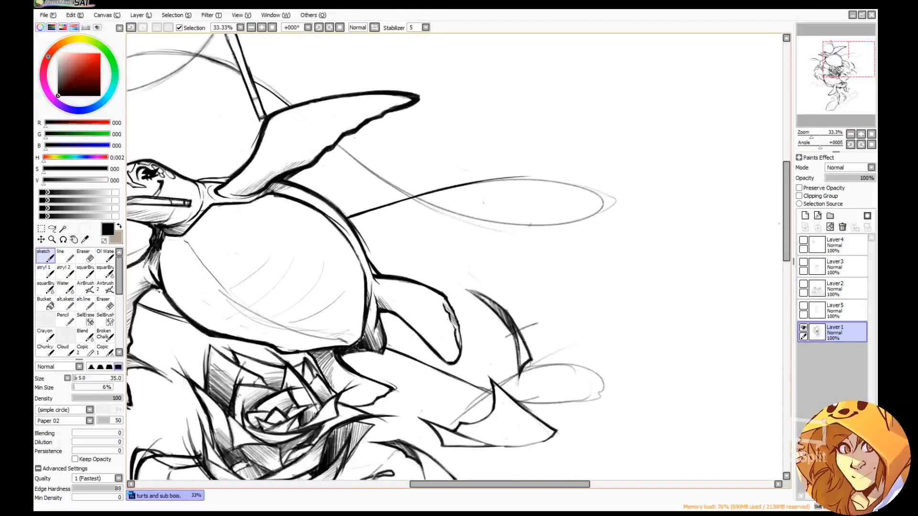
pyautogui.moveTo(336, 144); pyautogui.dragTo(415, 196)
pyautogui.hotkey('ctrl', 'z')
pyautogui.click(375, 27)
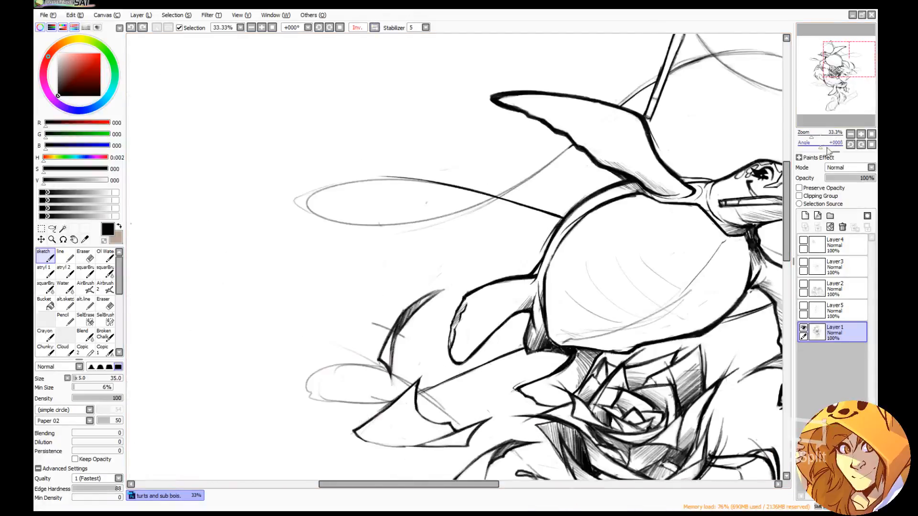
pyautogui.moveTo(821, 146); pyautogui.dragTo(837, 149)
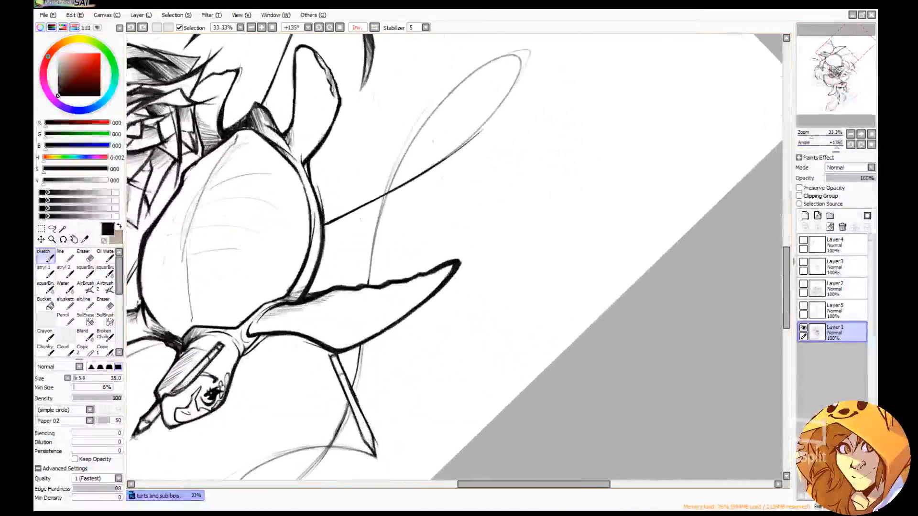
pyautogui.moveTo(368, 286); pyautogui.dragTo(413, 112)
pyautogui.hotkey('ctrl', 'z')
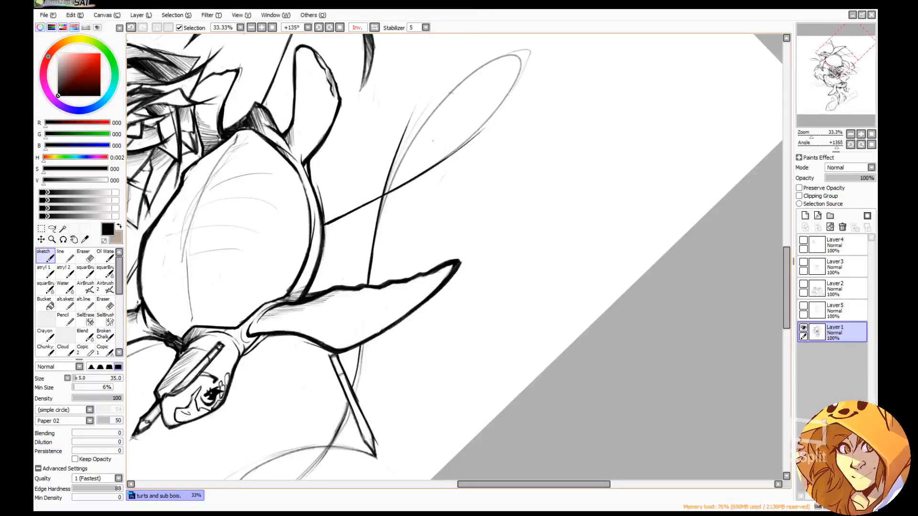
# Ink the long side and the rounded far end of the large loop with dark strokes.
pyautogui.moveTo(376, 237)
pyautogui.mouseDown()
pyautogui.moveTo(483, 71)
pyautogui.moveTo(519, 54)
pyautogui.mouseUp()
pyautogui.hotkey('ctrl', 'z')
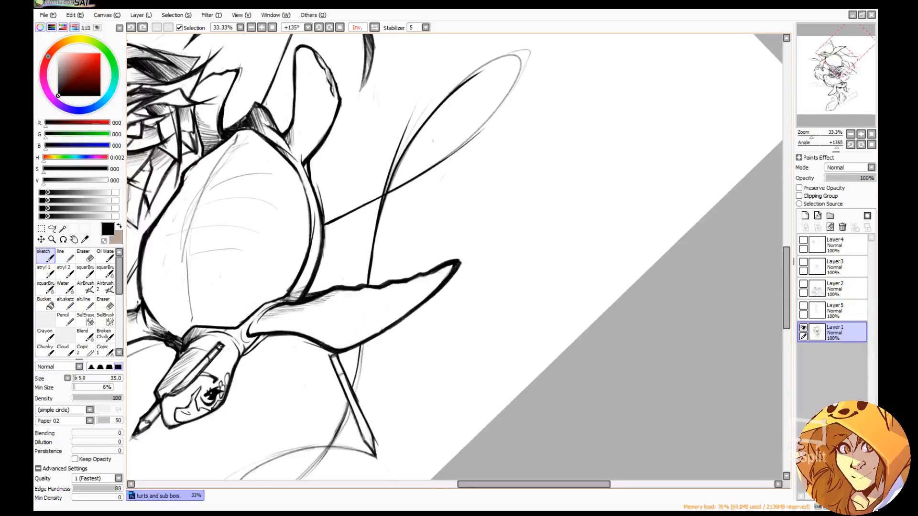
pyautogui.moveTo(460, 84)
pyautogui.mouseDown()
pyautogui.moveTo(519, 57)
pyautogui.moveTo(483, 131)
pyautogui.mouseUp()
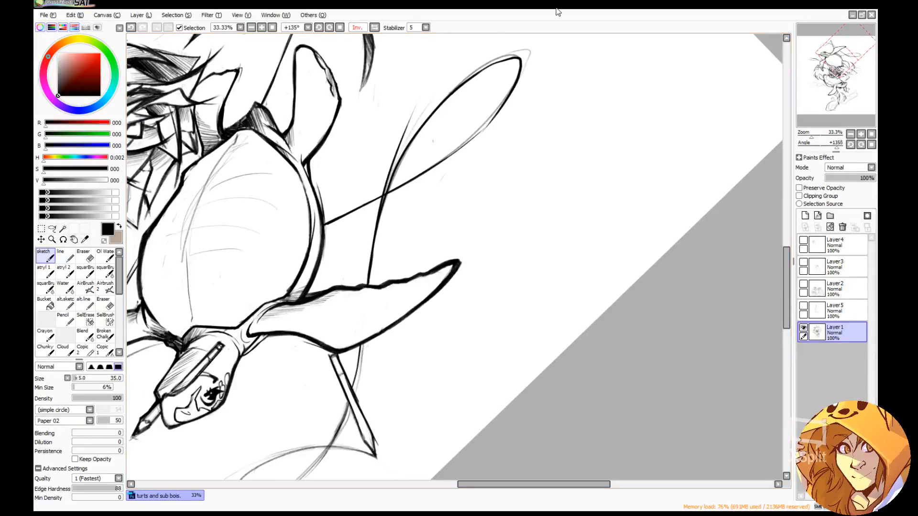
pyautogui.press('e')
pyautogui.press('n')
pyautogui.hotkey('ctrl', 'z')
# Erase the stray marks around the large loop's far end and thicken its outer curve.
pyautogui.press('e')
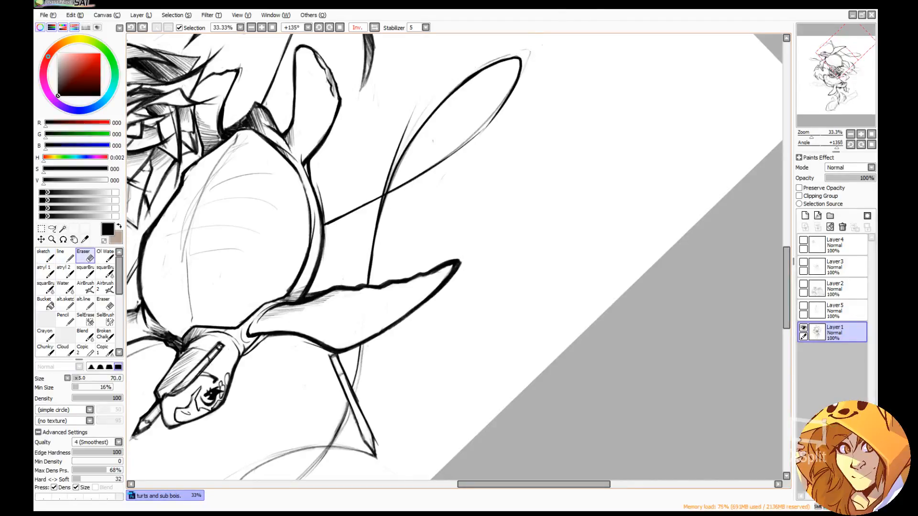
pyautogui.moveTo(513, 51); pyautogui.dragTo(488, 58)
pyautogui.moveTo(454, 98); pyautogui.dragTo(485, 72)
pyautogui.press('n')
pyautogui.moveTo(445, 97); pyautogui.dragTo(514, 58)
pyautogui.moveTo(464, 80)
pyautogui.mouseDown()
pyautogui.moveTo(529, 56)
pyautogui.moveTo(522, 79)
pyautogui.mouseUp()
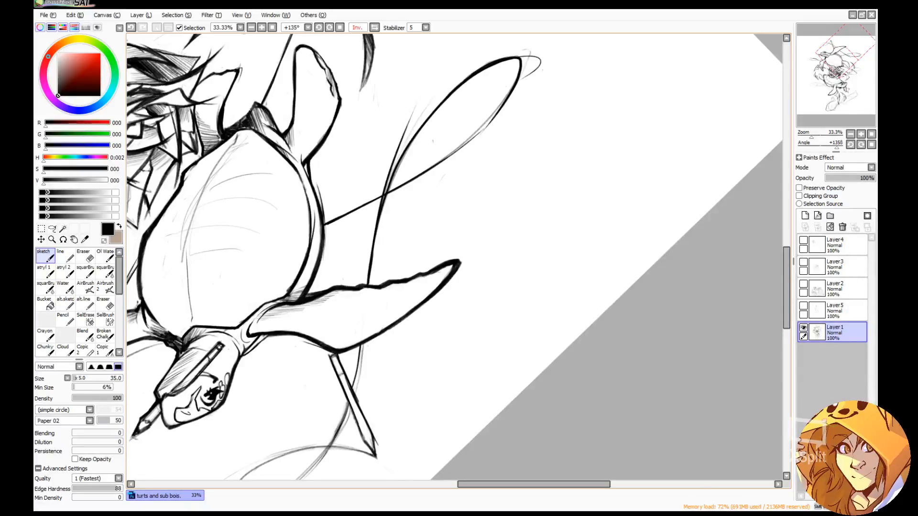
pyautogui.hotkey('ctrl', 'z')
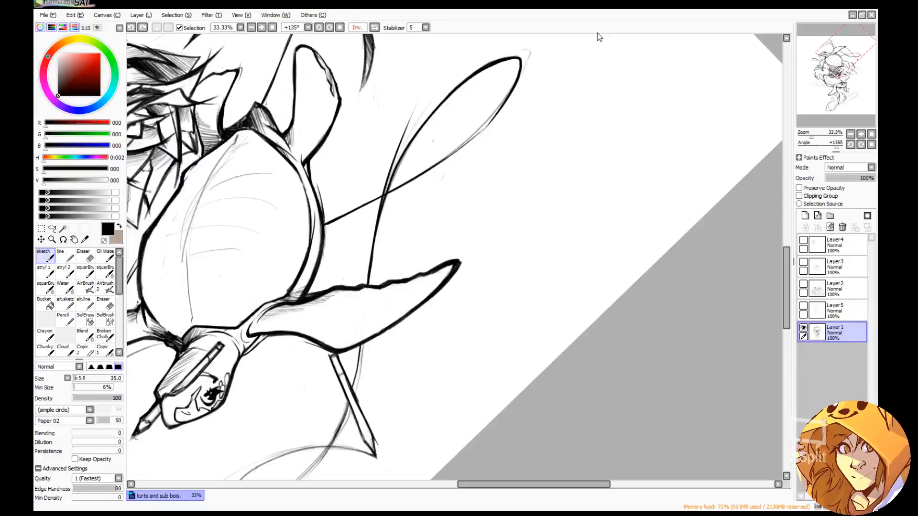
# Erase the faint curved guideline running lengthwise down the upper turtle's shell.
pyautogui.click(871, 134)
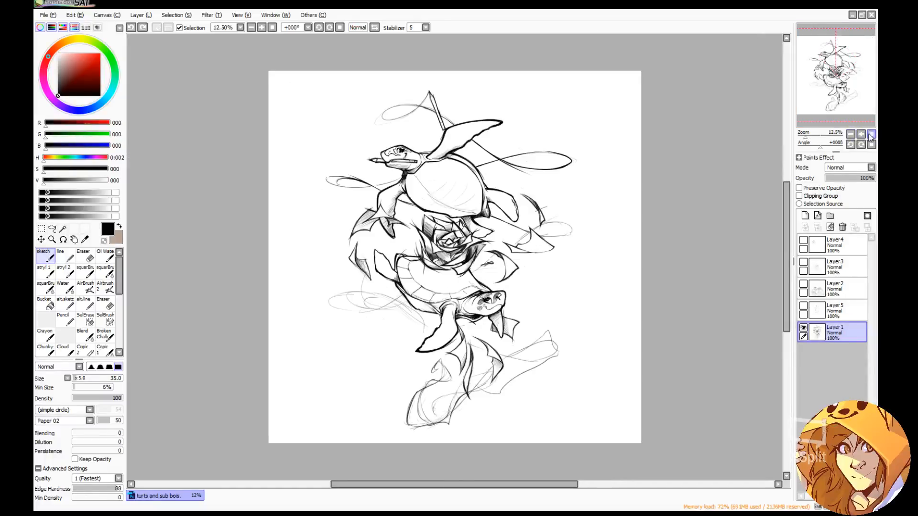
pyautogui.click(860, 134)
pyautogui.click(860, 134)
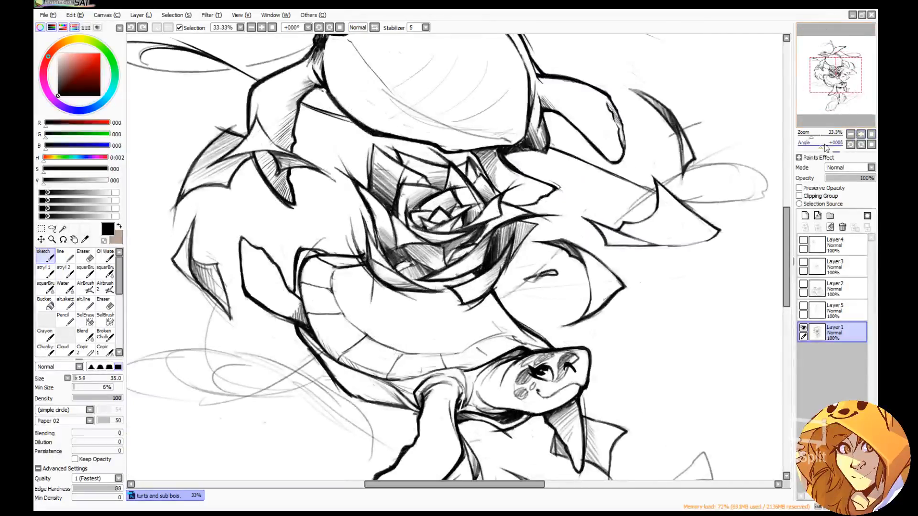
pyautogui.moveTo(815, 143); pyautogui.dragTo(830, 152)
pyautogui.moveTo(717, 174); pyautogui.dragTo(598, 253)
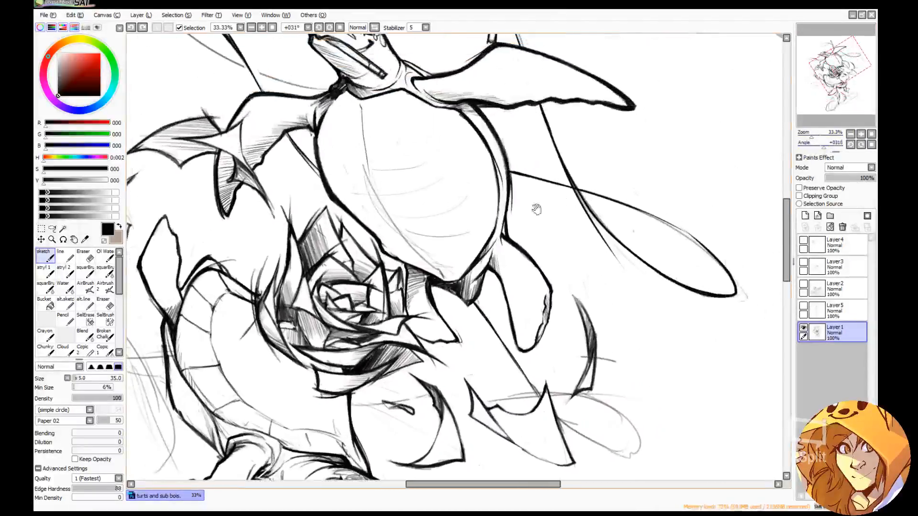
pyautogui.press('e')
pyautogui.moveTo(364, 167)
pyautogui.mouseDown()
pyautogui.moveTo(401, 235)
pyautogui.moveTo(436, 266)
pyautogui.mouseUp()
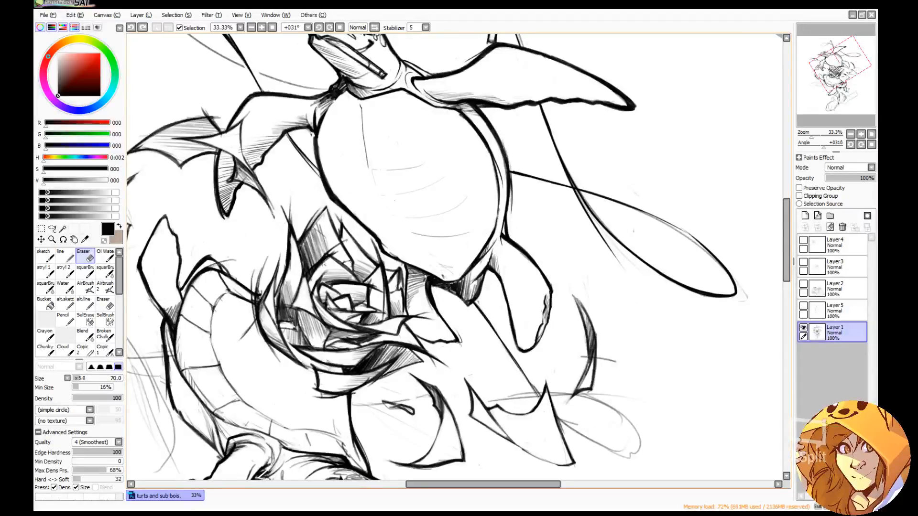
# Erase the curved crosswise guidelines from the upper turtle's shell.
pyautogui.moveTo(396, 170)
pyautogui.mouseDown()
pyautogui.moveTo(425, 236)
pyautogui.moveTo(449, 236)
pyautogui.moveTo(440, 266)
pyautogui.moveTo(452, 268)
pyautogui.mouseUp()
pyautogui.press('b')
pyautogui.click(376, 28)
pyautogui.moveTo(627, 178); pyautogui.dragTo(622, 174)
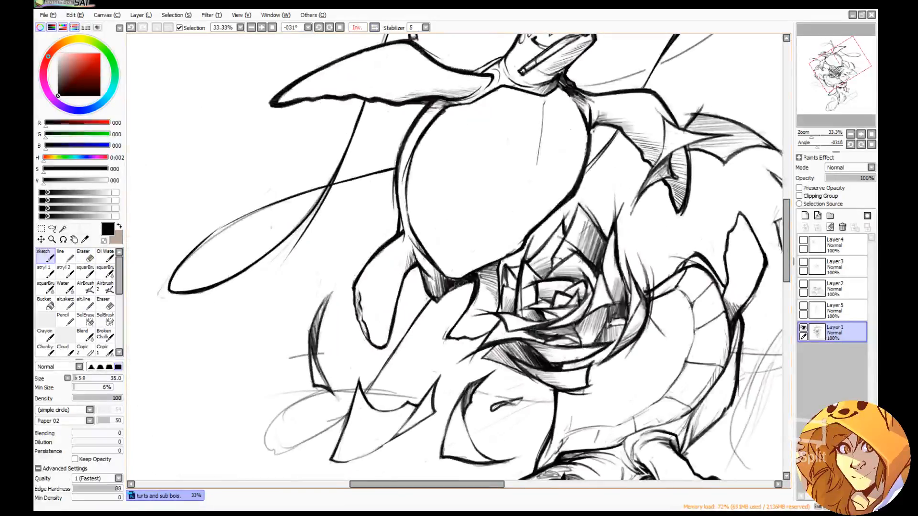
pyautogui.press('e')
# Sketch a new faint curved guideline lengthwise down the upper turtle's shell.
pyautogui.press('b')
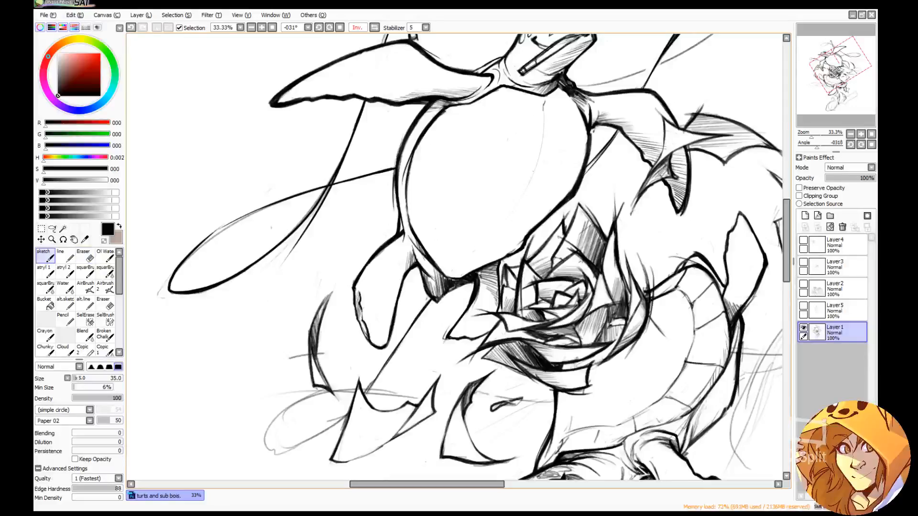
pyautogui.moveTo(732, 126); pyautogui.dragTo(598, 291)
pyautogui.moveTo(251, 405); pyautogui.dragTo(390, 290)
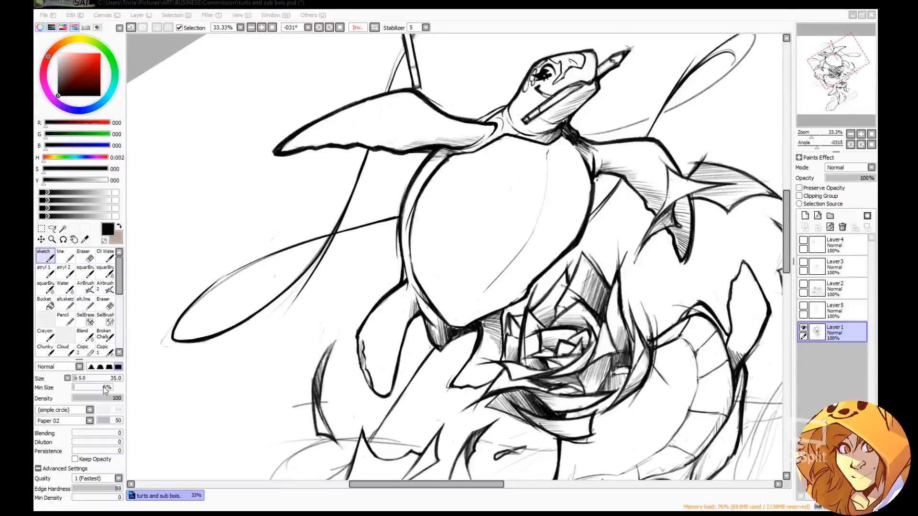
pyautogui.click(317, 510)
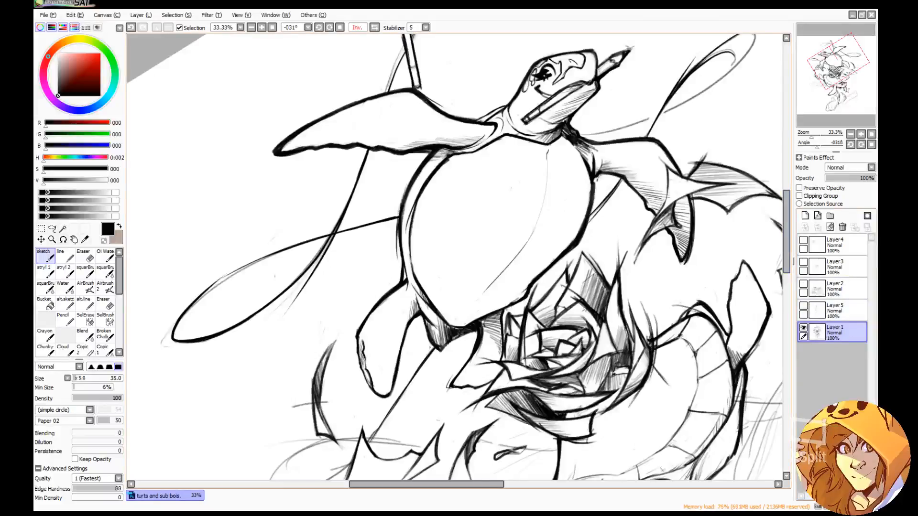
pyautogui.moveTo(478, 485); pyautogui.dragTo(486, 486)
pyautogui.moveTo(497, 415)
pyautogui.mouseDown()
pyautogui.moveTo(481, 399)
pyautogui.moveTo(475, 435)
pyautogui.mouseUp()
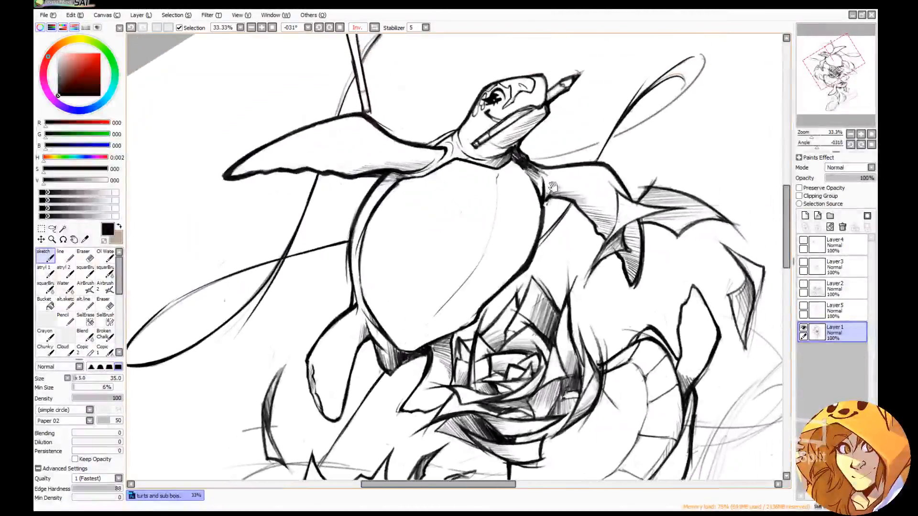
# Erase the lower part of the shell's lengthwise guideline and redraw it fainter with the atryl 1 brush.
pyautogui.press('e')
pyautogui.moveTo(432, 317); pyautogui.dragTo(467, 280)
pyautogui.press('n')
pyautogui.click(45, 271)
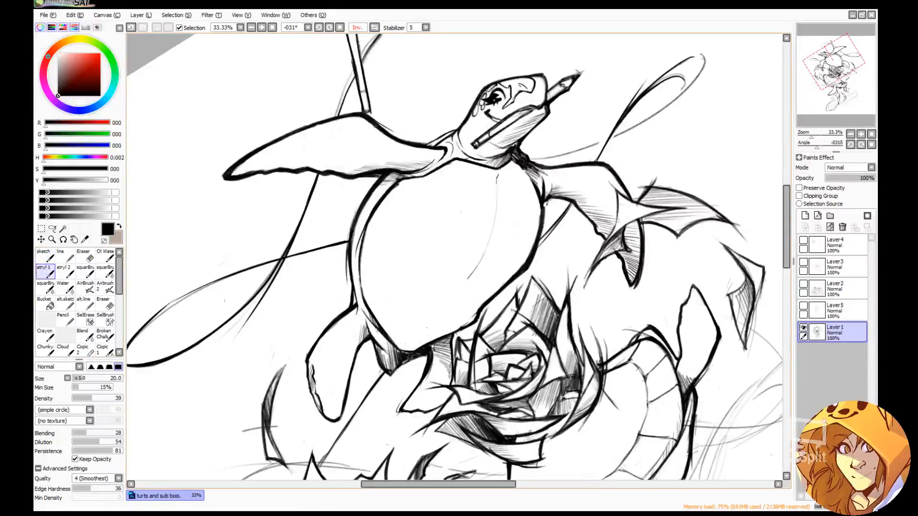
pyautogui.moveTo(442, 311)
pyautogui.mouseDown()
pyautogui.moveTo(429, 327)
pyautogui.moveTo(448, 301)
pyautogui.mouseUp()
pyautogui.moveTo(437, 314); pyautogui.dragTo(474, 272)
pyautogui.moveTo(465, 284); pyautogui.dragTo(444, 306)
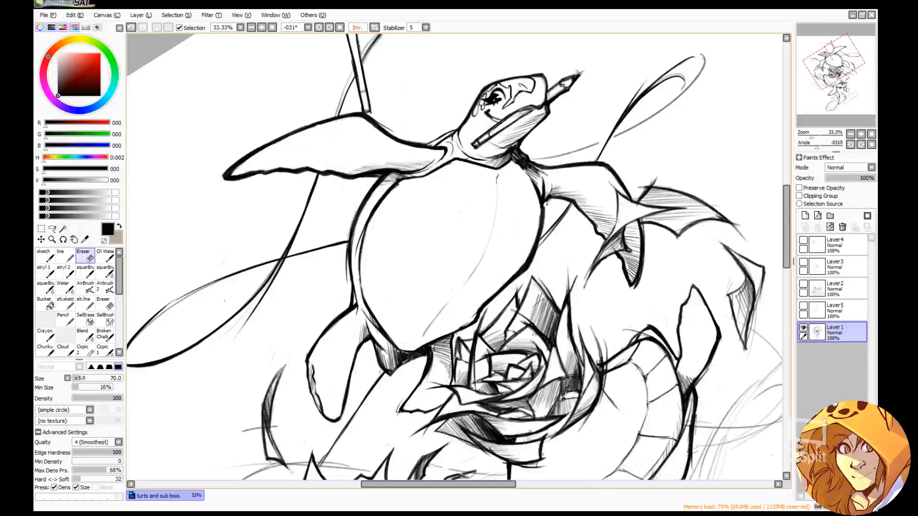
# Sketch faint curved cross guidelines over the middle and lower part of the upper turtle's shell.
pyautogui.press('b')
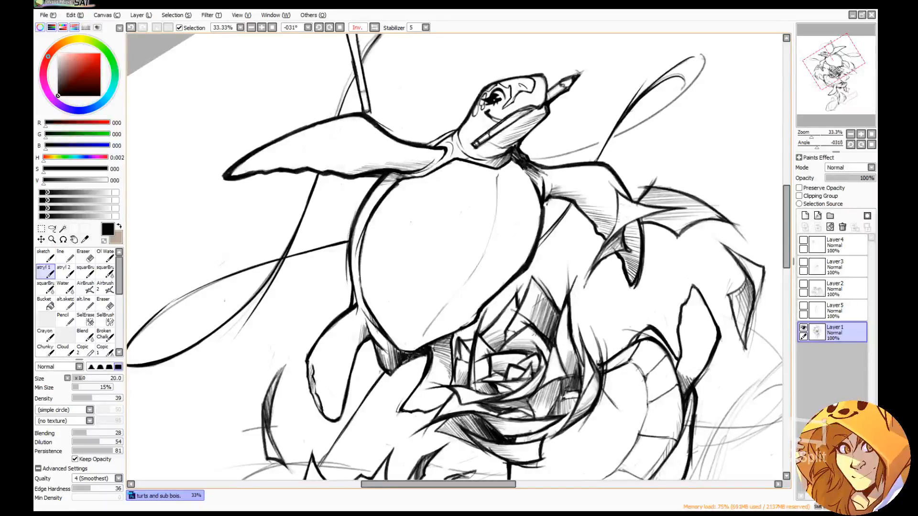
pyautogui.moveTo(443, 228); pyautogui.dragTo(535, 227)
pyautogui.hotkey('ctrl', 'z')
pyautogui.moveTo(406, 218); pyautogui.dragTo(518, 234)
pyautogui.moveTo(402, 259); pyautogui.dragTo(499, 268)
# Erase the stray marks beyond the large loop's far end and sketch a faint pointed tip there.
pyautogui.click(871, 135)
pyautogui.click(861, 137)
pyautogui.click(861, 137)
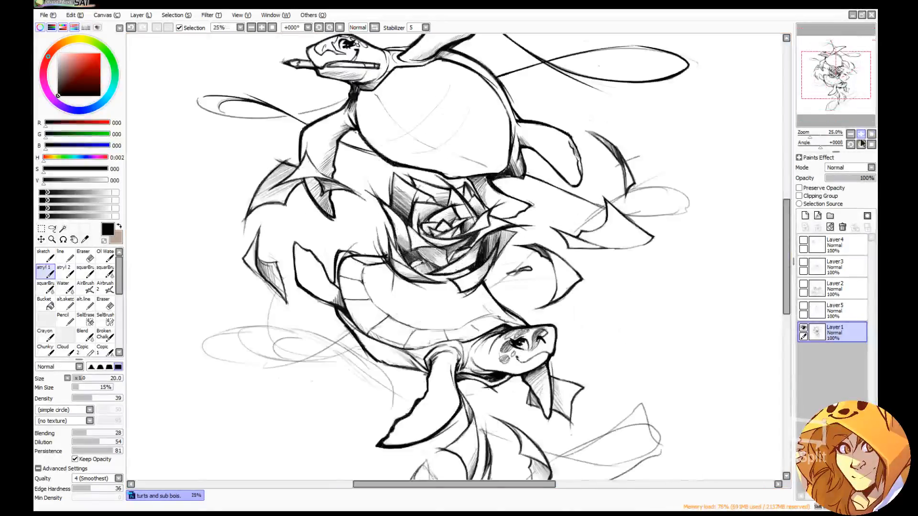
pyautogui.click(861, 133)
pyautogui.moveTo(846, 105)
pyautogui.mouseDown()
pyautogui.moveTo(845, 82)
pyautogui.moveTo(837, 86)
pyautogui.moveTo(847, 93)
pyautogui.mouseUp()
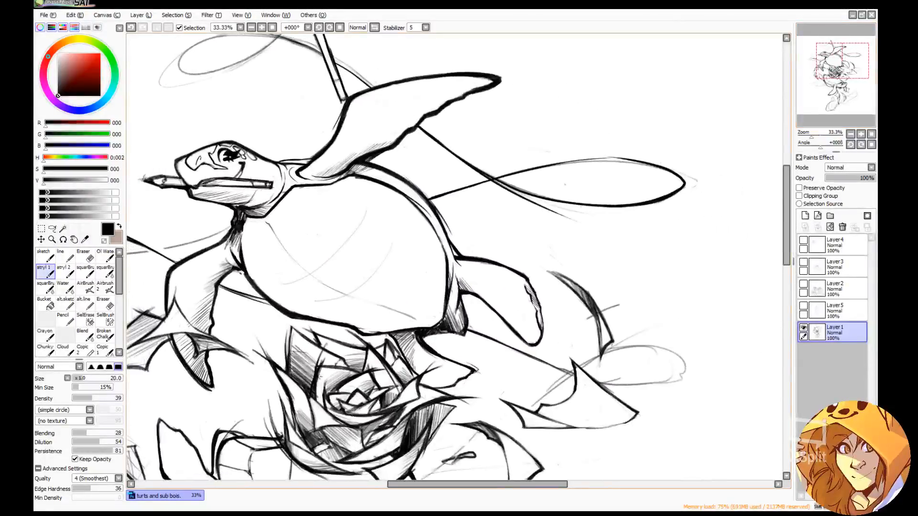
pyautogui.click(359, 27)
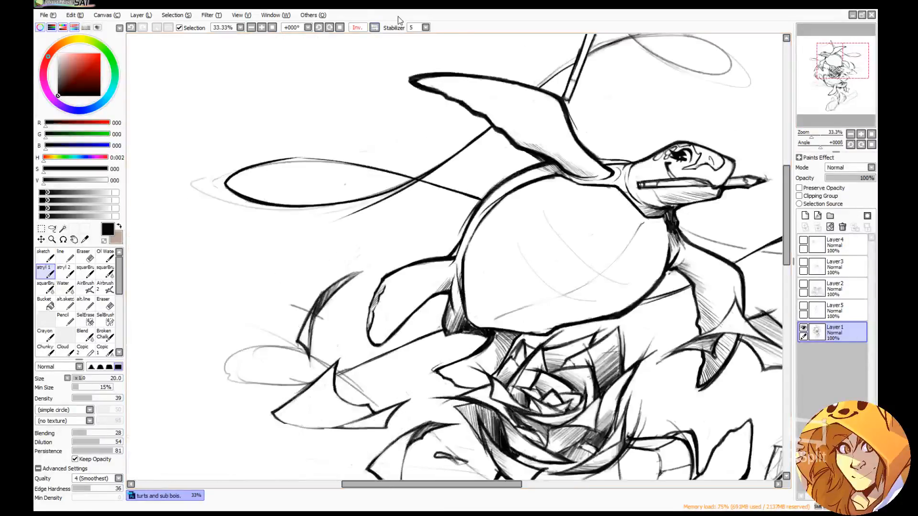
pyautogui.press('e')
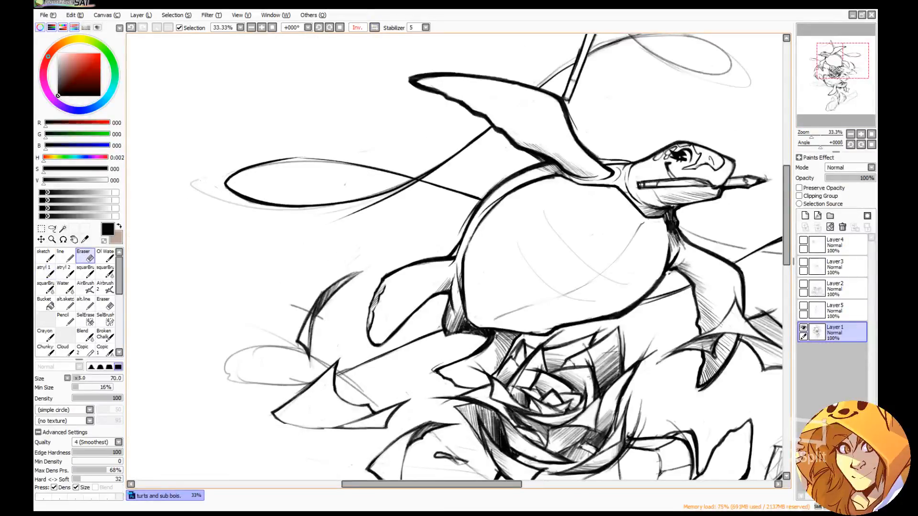
pyautogui.press('b')
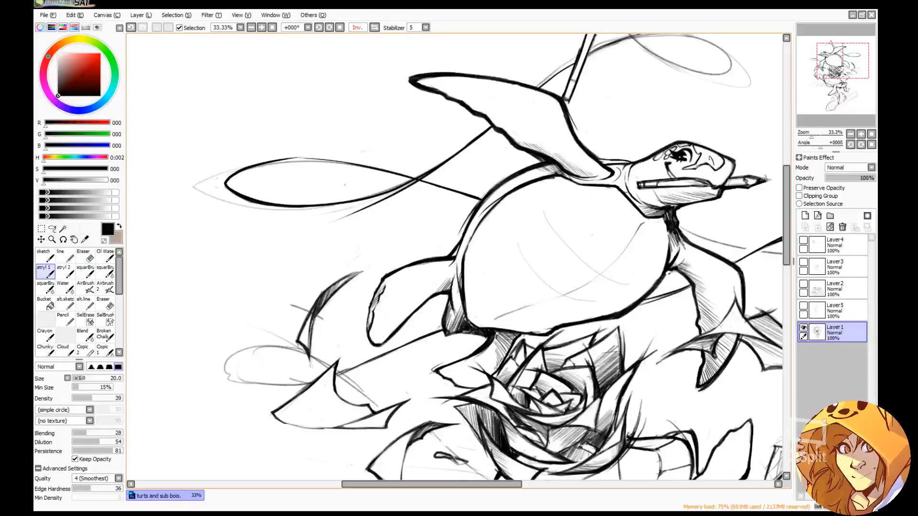
pyautogui.hotkey('ctrl', 'z')
pyautogui.hotkey('ctrl', 'z')
pyautogui.moveTo(211, 177); pyautogui.dragTo(248, 164)
pyautogui.moveTo(205, 180); pyautogui.dragTo(251, 164)
pyautogui.moveTo(201, 184); pyautogui.dragTo(254, 164)
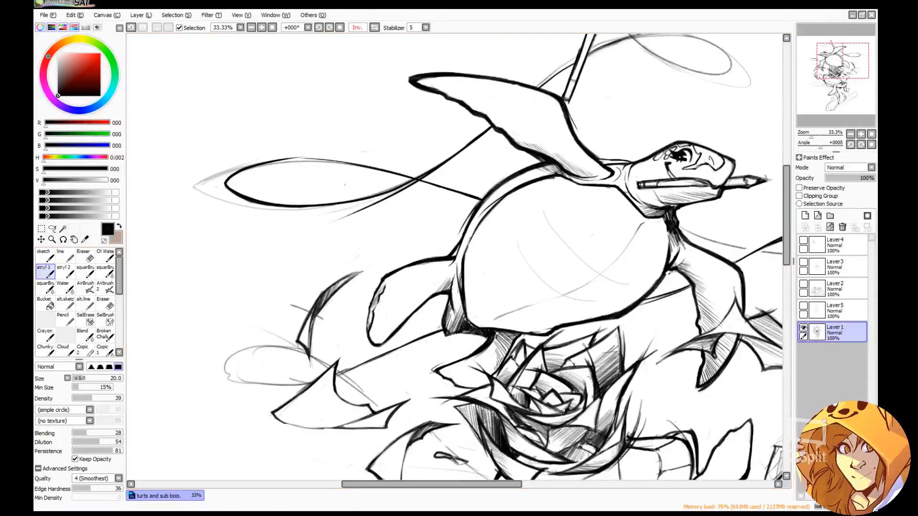
pyautogui.hotkey('ctrl', 'z')
pyautogui.hotkey('ctrl', 'z')
pyautogui.hotkey('ctrl', 'z')
pyautogui.hotkey('ctrl', 'z')
# Clean up the faint strokes at the large loop's pointed tip with the Eraser.
pyautogui.click(45, 257)
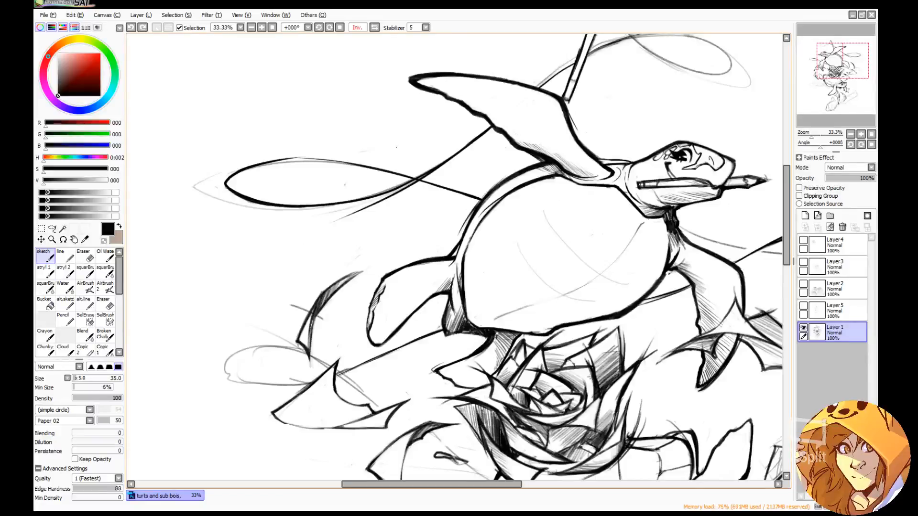
pyautogui.press('e')
pyautogui.moveTo(213, 175)
pyautogui.mouseDown()
pyautogui.moveTo(194, 187)
pyautogui.moveTo(201, 184)
pyautogui.mouseUp()
pyautogui.press('n')
# Erase the rough side of the small loop behind the pointed ribbon fold near the upper turtle's rear flipper.
pyautogui.press('space')
pyautogui.moveTo(731, 153)
pyautogui.mouseDown()
pyautogui.moveTo(704, 108)
pyautogui.moveTo(759, 82)
pyautogui.mouseUp()
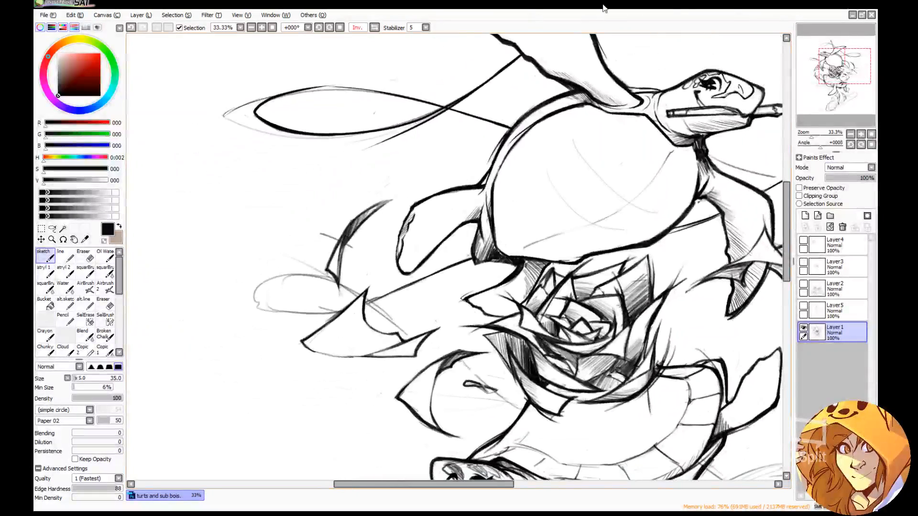
pyautogui.moveTo(819, 146)
pyautogui.mouseDown()
pyautogui.moveTo(801, 153)
pyautogui.moveTo(829, 157)
pyautogui.mouseUp()
pyautogui.press('e')
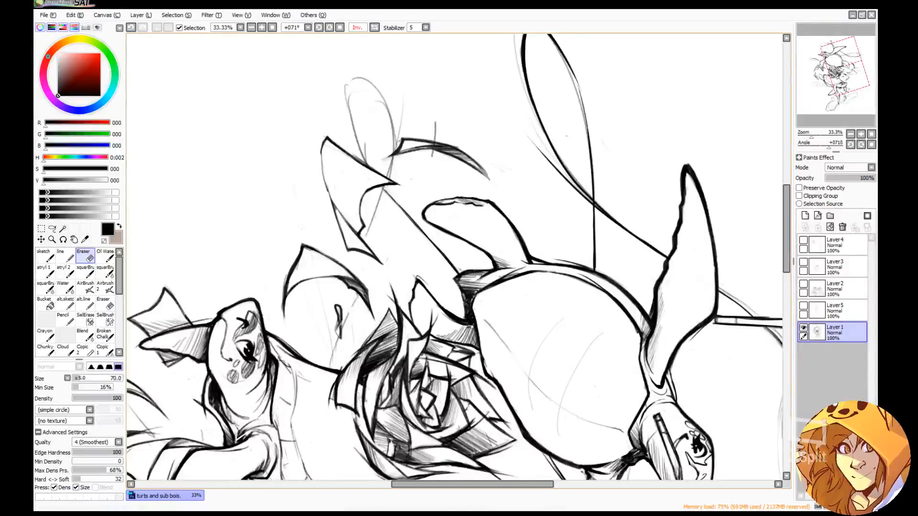
pyautogui.press('n')
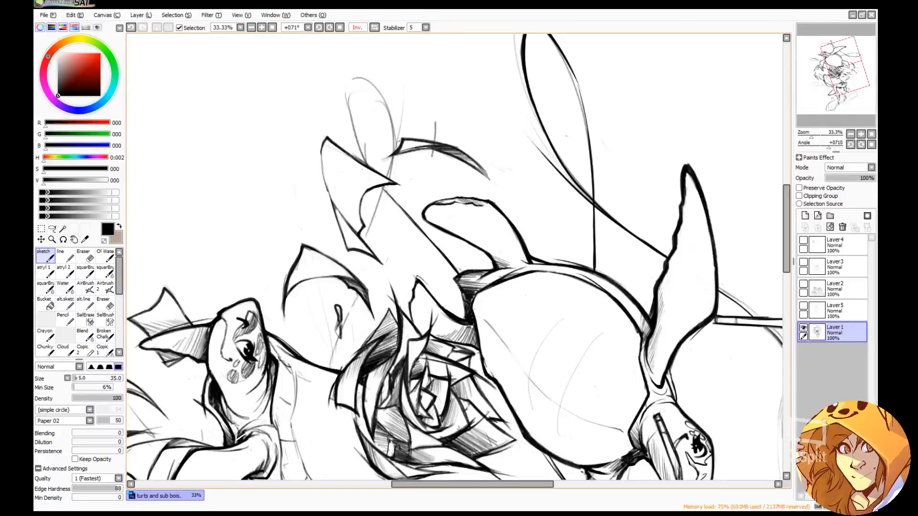
pyautogui.press('e')
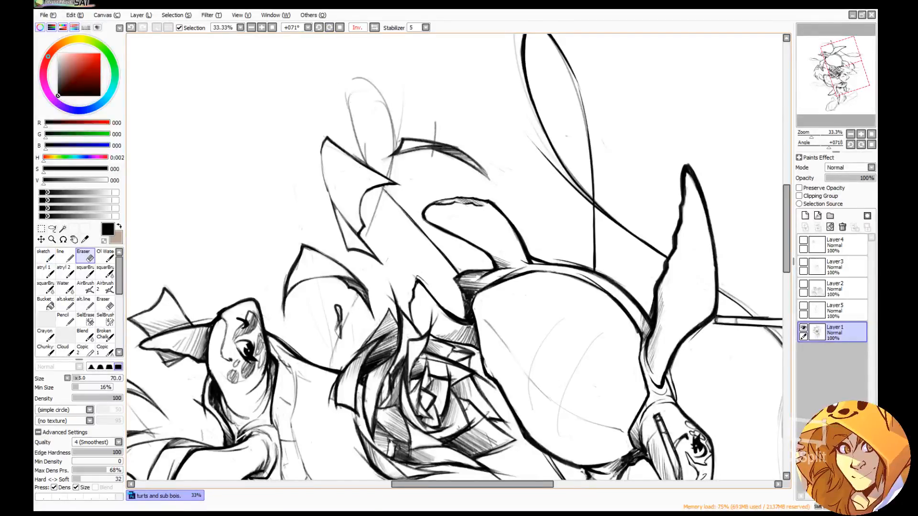
pyautogui.press('e')
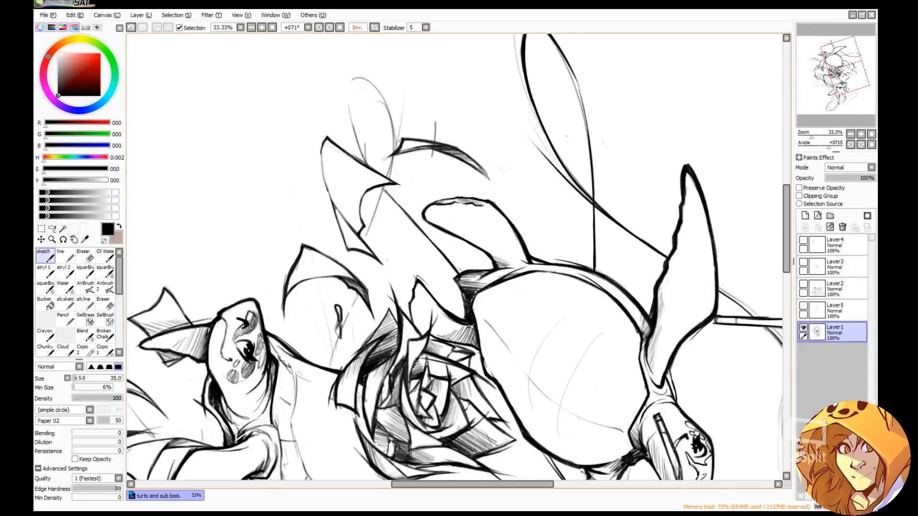
# Redraw the erased side of the small loop as a clean line with the sketch brush.
pyautogui.moveTo(351, 82); pyautogui.dragTo(361, 156)
pyautogui.moveTo(349, 108); pyautogui.dragTo(367, 160)
pyautogui.press('e')
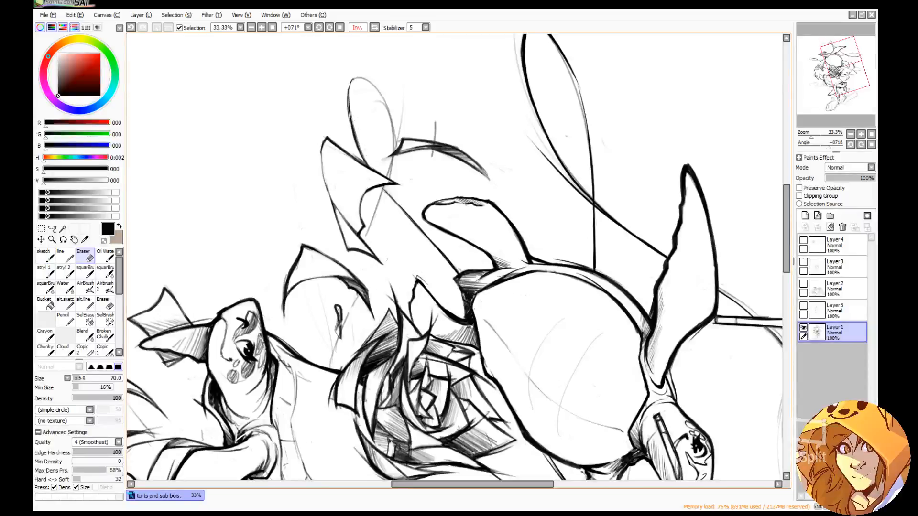
pyautogui.press('e')
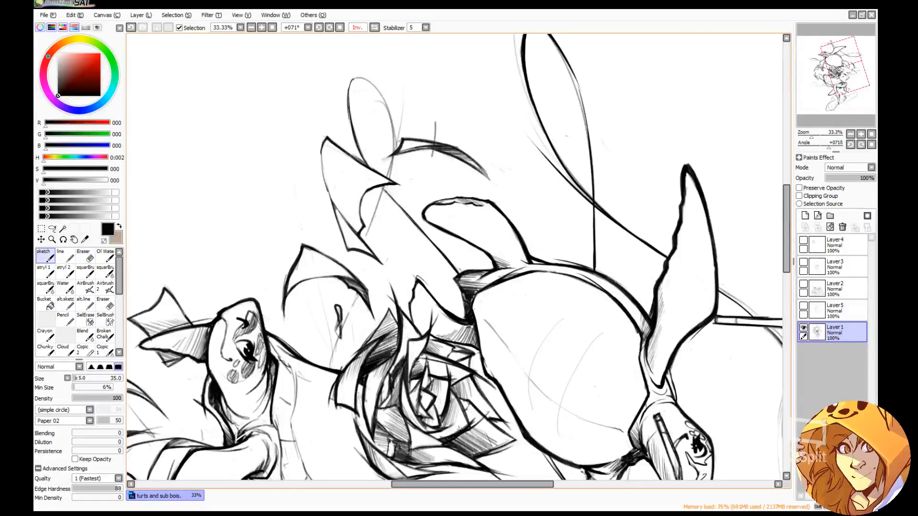
# Darken the small loop's side down to its base and the ribbon edge continuing beyond the fold.
pyautogui.moveTo(350, 96)
pyautogui.mouseDown()
pyautogui.moveTo(356, 152)
pyautogui.moveTo(423, 237)
pyautogui.mouseUp()
pyautogui.moveTo(389, 192); pyautogui.dragTo(399, 204)
pyautogui.press('e')
pyautogui.press('e')
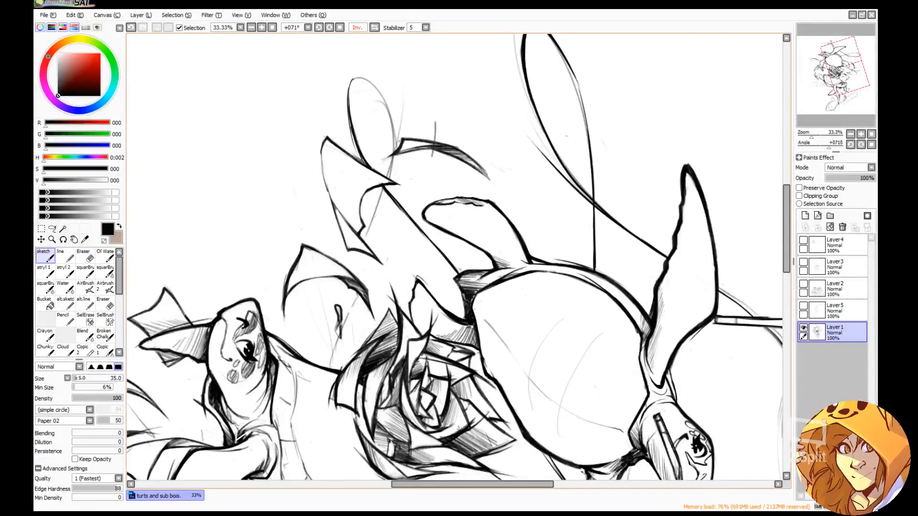
pyautogui.moveTo(348, 63)
pyautogui.mouseDown()
pyautogui.moveTo(343, 126)
pyautogui.moveTo(355, 78)
pyautogui.moveTo(371, 81)
pyautogui.moveTo(388, 160)
pyautogui.mouseUp()
pyautogui.hotkey('ctrl', 'z')
# Erase the stray lines beside the small loop and the tick crossing the curved leaf shape next to it.
pyautogui.click(374, 28)
pyautogui.moveTo(517, 154); pyautogui.dragTo(523, 179)
pyautogui.press('e')
pyautogui.moveTo(514, 147)
pyautogui.mouseDown()
pyautogui.moveTo(508, 120)
pyautogui.moveTo(474, 135)
pyautogui.mouseUp()
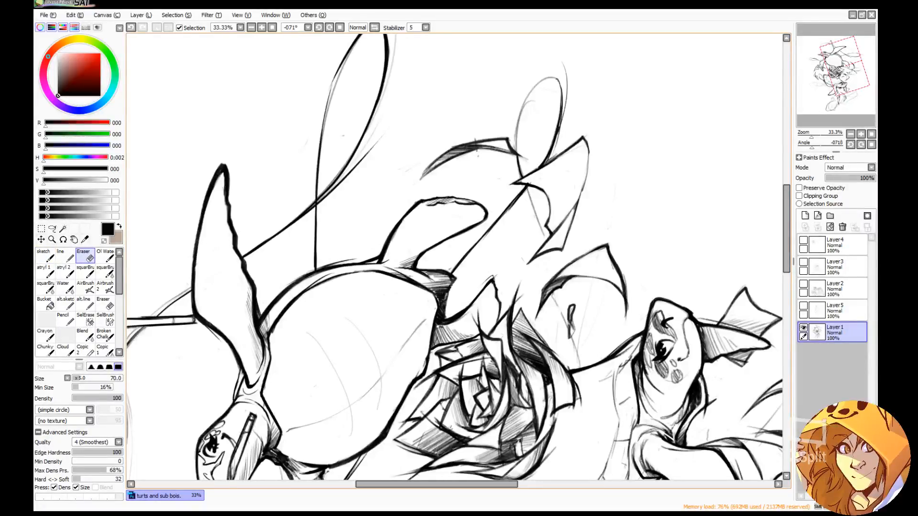
pyautogui.press('n')
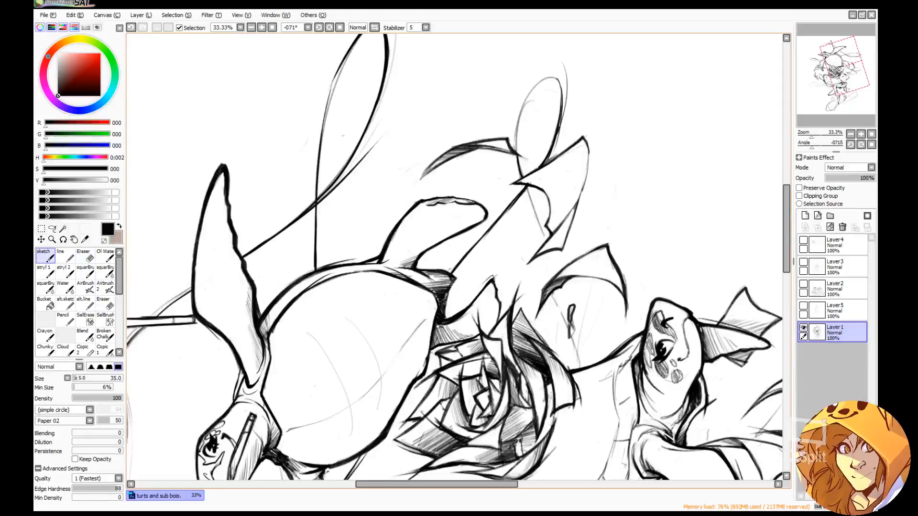
# Ink the small loop's remaining light side and its rounded end with dark strokes.
pyautogui.moveTo(516, 151)
pyautogui.mouseDown()
pyautogui.moveTo(525, 105)
pyautogui.moveTo(548, 78)
pyautogui.mouseUp()
pyautogui.hotkey('ctrl', 'z')
pyautogui.press('e')
pyautogui.press('n')
pyautogui.moveTo(518, 138)
pyautogui.mouseDown()
pyautogui.moveTo(515, 116)
pyautogui.moveTo(548, 73)
pyautogui.mouseUp()
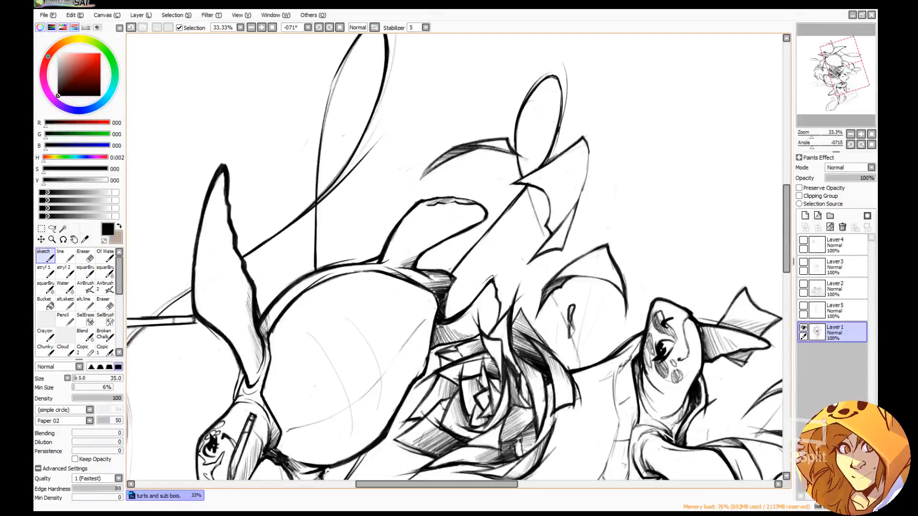
# Thin and clean the small loop's outer side near the pointed fold with the Eraser.
pyautogui.press('e')
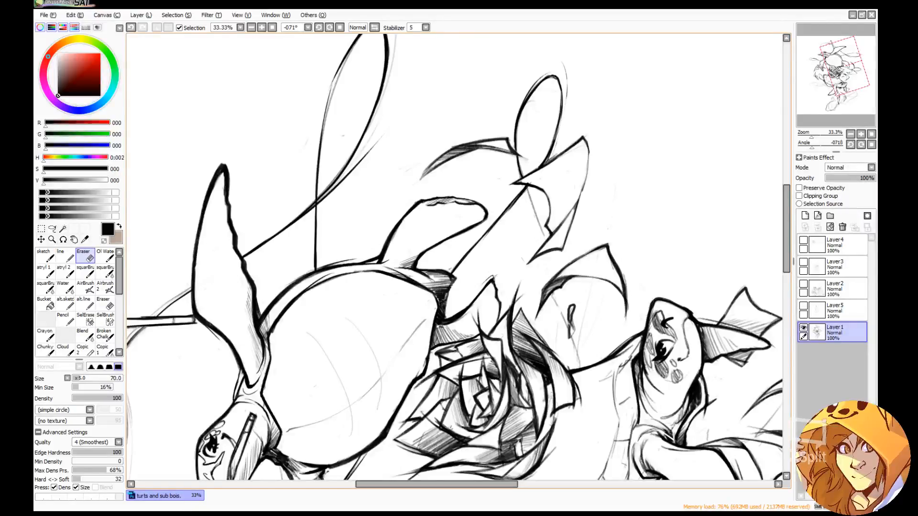
pyautogui.moveTo(562, 120)
pyautogui.mouseDown()
pyautogui.moveTo(563, 65)
pyautogui.moveTo(547, 166)
pyautogui.moveTo(556, 141)
pyautogui.moveTo(546, 158)
pyautogui.mouseUp()
pyautogui.press('n')
pyautogui.press('e')
pyautogui.press('n')
pyautogui.press('e')
pyautogui.moveTo(556, 126); pyautogui.dragTo(545, 161)
pyautogui.press('n')
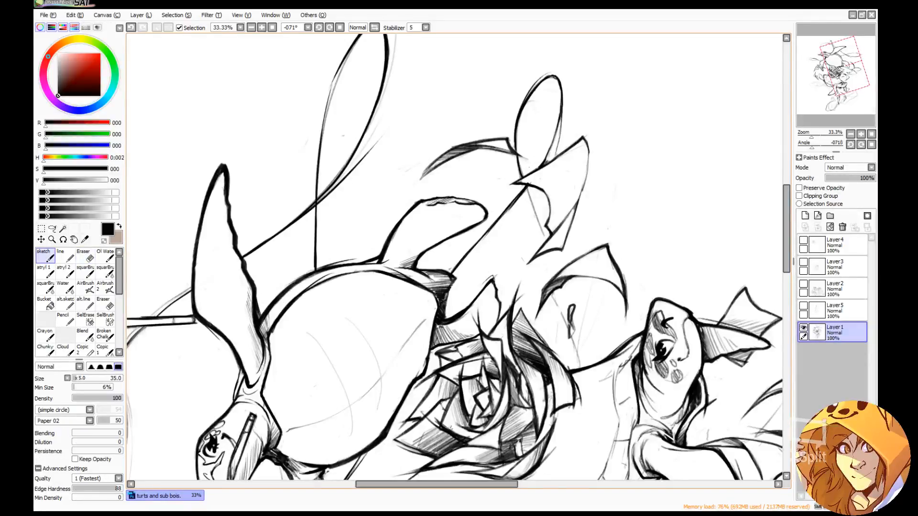
pyautogui.moveTo(539, 191); pyautogui.dragTo(470, 210)
pyautogui.hotkey('ctrl', 'z')
# Re-ink the small loop's outer side from its rounded end to the fold, trimming the line's edge.
pyautogui.press('e')
pyautogui.moveTo(546, 156)
pyautogui.mouseDown()
pyautogui.moveTo(554, 136)
pyautogui.moveTo(547, 160)
pyautogui.mouseUp()
pyautogui.press('n')
pyautogui.press('e')
pyautogui.press('n')
pyautogui.moveTo(561, 119); pyautogui.dragTo(544, 175)
pyautogui.press('e')
pyautogui.moveTo(563, 123); pyautogui.dragTo(559, 134)
pyautogui.press('n')
pyautogui.moveTo(562, 86); pyautogui.dragTo(562, 130)
pyautogui.moveTo(526, 188); pyautogui.dragTo(547, 241)
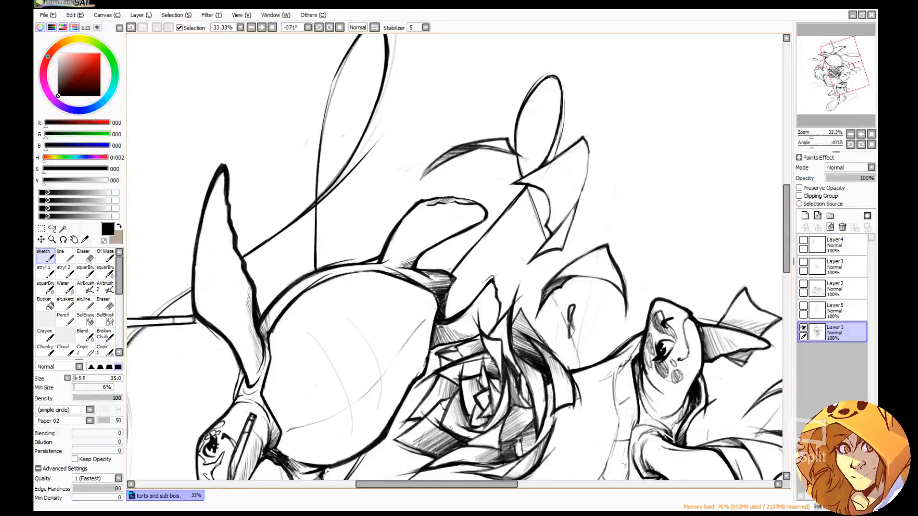
pyautogui.hotkey('ctrl', 'z')
pyautogui.moveTo(528, 184)
pyautogui.mouseDown()
pyautogui.moveTo(571, 312)
pyautogui.moveTo(581, 368)
pyautogui.mouseUp()
pyautogui.hotkey('ctrl', 'z')
# Draw a dark line from the small loop's base behind the ribbon folds to the lower turtle's shell.
pyautogui.press('e')
pyautogui.press('e')
pyautogui.moveTo(571, 328); pyautogui.dragTo(581, 368)
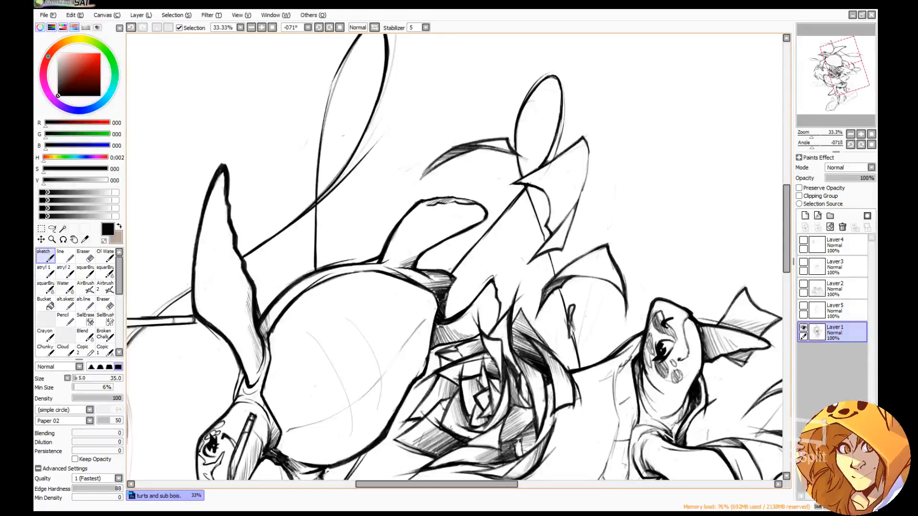
pyautogui.moveTo(526, 188); pyautogui.dragTo(581, 367)
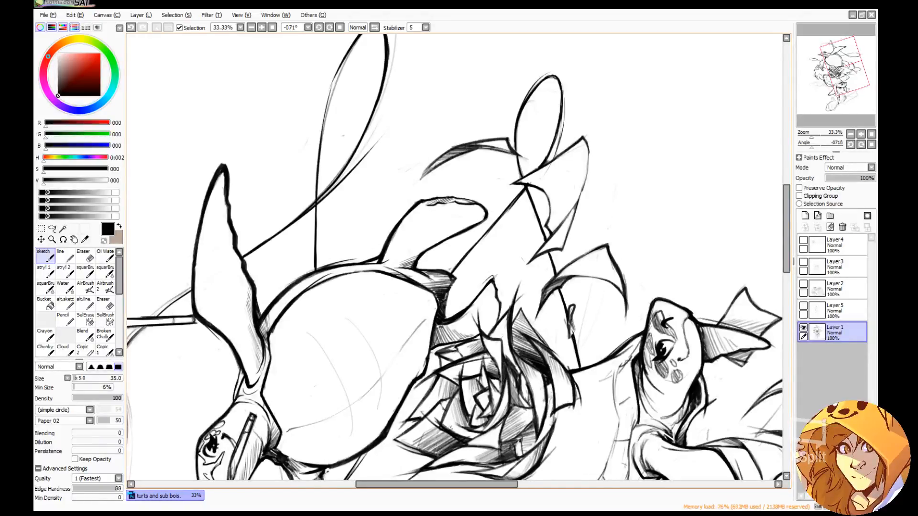
pyautogui.moveTo(572, 315); pyautogui.dragTo(577, 342)
pyautogui.click(861, 134)
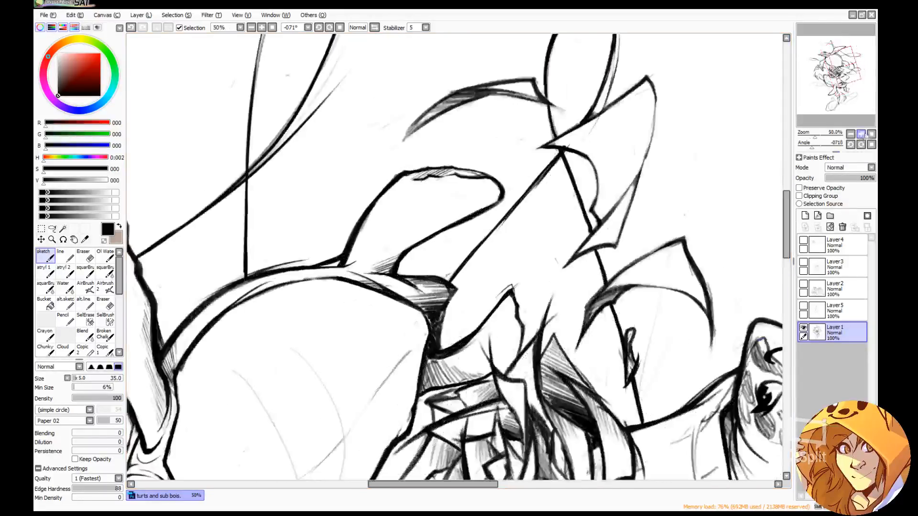
pyautogui.click(871, 134)
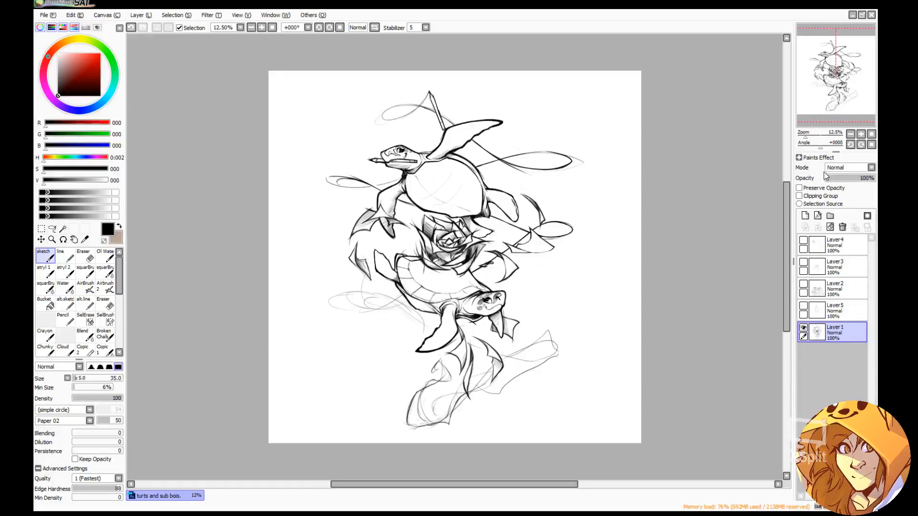
pyautogui.click(860, 135)
pyautogui.click(860, 135)
pyautogui.click(860, 134)
pyautogui.moveTo(833, 83); pyautogui.dragTo(808, 123)
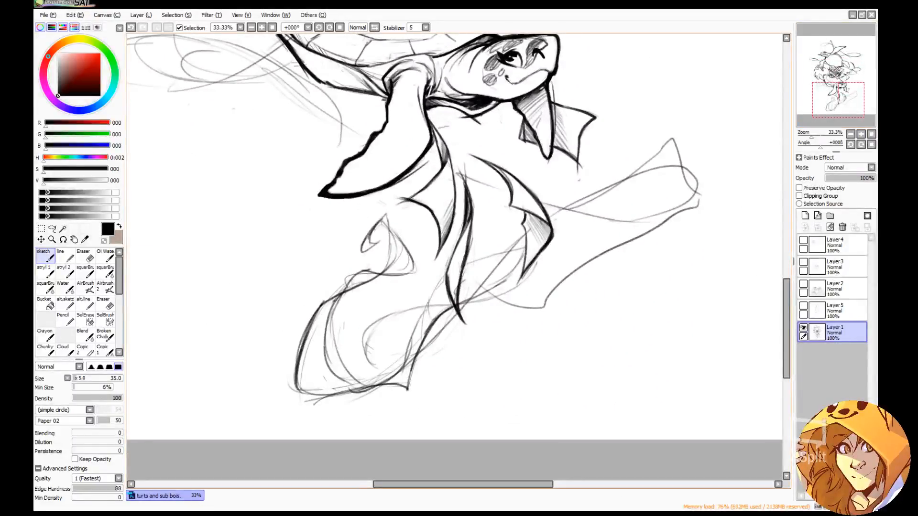
pyautogui.press('e')
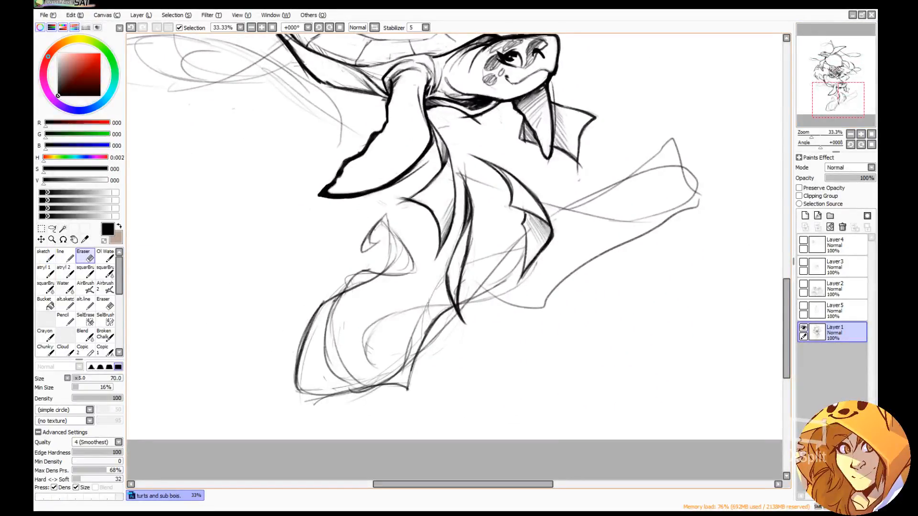
pyautogui.moveTo(307, 324)
pyautogui.mouseDown()
pyautogui.moveTo(297, 360)
pyautogui.moveTo(317, 308)
pyautogui.moveTo(394, 256)
pyautogui.mouseUp()
pyautogui.press('n')
pyautogui.hotkey('ctrl', 'a')
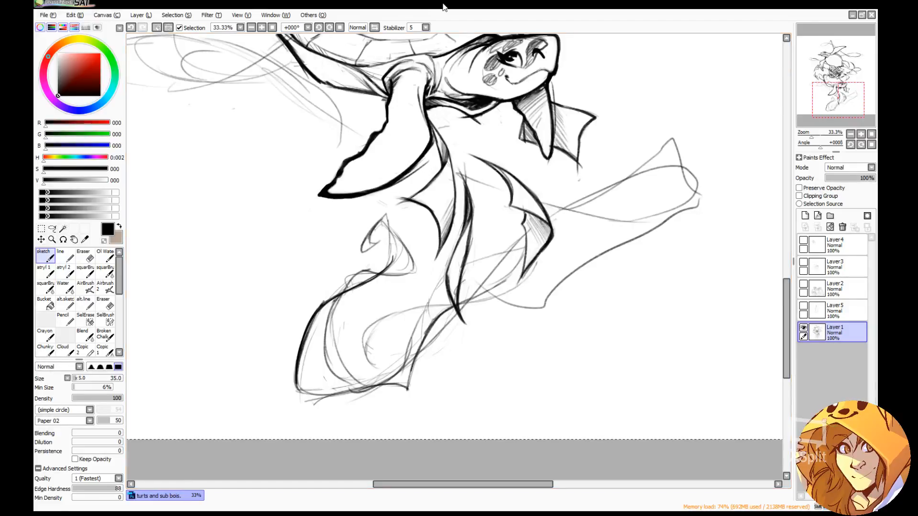
pyautogui.hotkey('ctrl', 'z')
# Mirror the view and try a flowing loop over the rough lines beside the lower turtle's shell.
pyautogui.click(374, 27)
pyautogui.moveTo(645, 145); pyautogui.dragTo(588, 158)
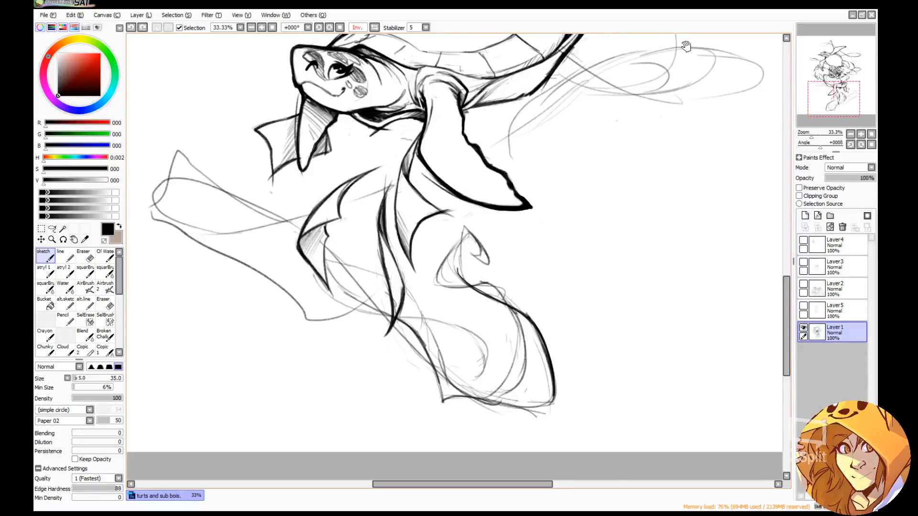
pyautogui.moveTo(604, 229)
pyautogui.mouseDown()
pyautogui.moveTo(598, 246)
pyautogui.moveTo(547, 145)
pyautogui.mouseUp()
pyautogui.moveTo(606, 190); pyautogui.dragTo(721, 195)
pyautogui.moveTo(278, 175)
pyautogui.mouseDown()
pyautogui.moveTo(381, 277)
pyautogui.moveTo(416, 295)
pyautogui.mouseUp()
pyautogui.press('e')
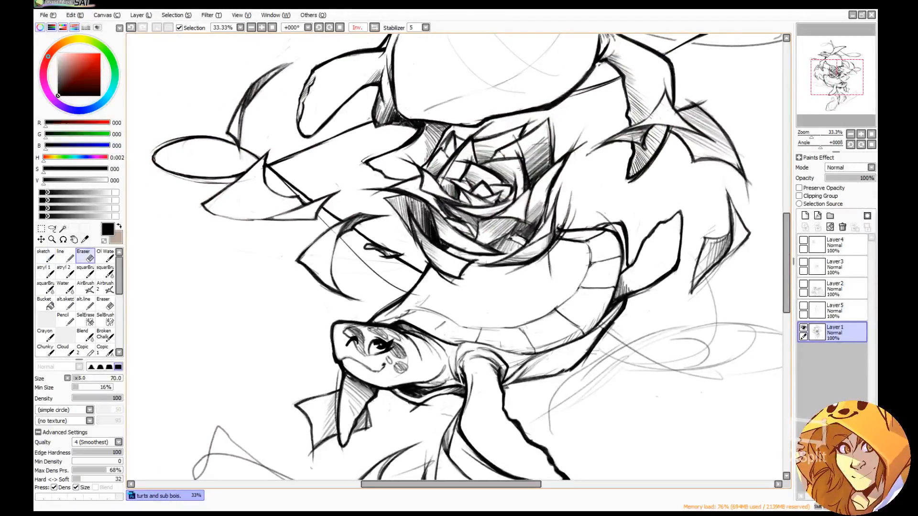
pyautogui.press('n')
pyautogui.moveTo(715, 253)
pyautogui.mouseDown()
pyautogui.moveTo(679, 212)
pyautogui.moveTo(533, 148)
pyautogui.mouseUp()
pyautogui.moveTo(411, 249)
pyautogui.mouseDown()
pyautogui.moveTo(562, 250)
pyautogui.moveTo(422, 257)
pyautogui.mouseUp()
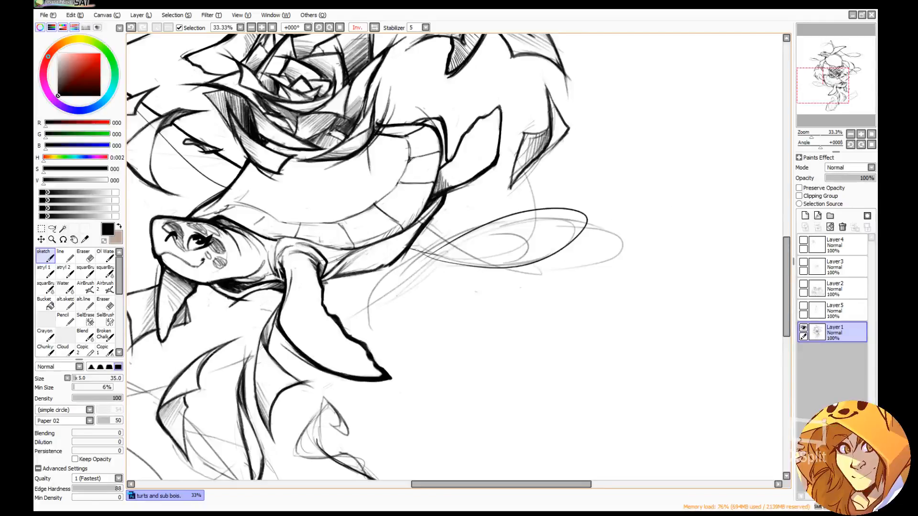
pyautogui.press('e')
pyautogui.press('n')
pyautogui.hotkey('ctrl', 'z')
# Erase the rough loops beside the lower turtle's shell and the faint line hanging below the nearby pointed fold.
pyautogui.press('e')
pyautogui.moveTo(367, 322)
pyautogui.mouseDown()
pyautogui.moveTo(374, 300)
pyautogui.moveTo(419, 271)
pyautogui.moveTo(404, 264)
pyautogui.moveTo(419, 258)
pyautogui.mouseUp()
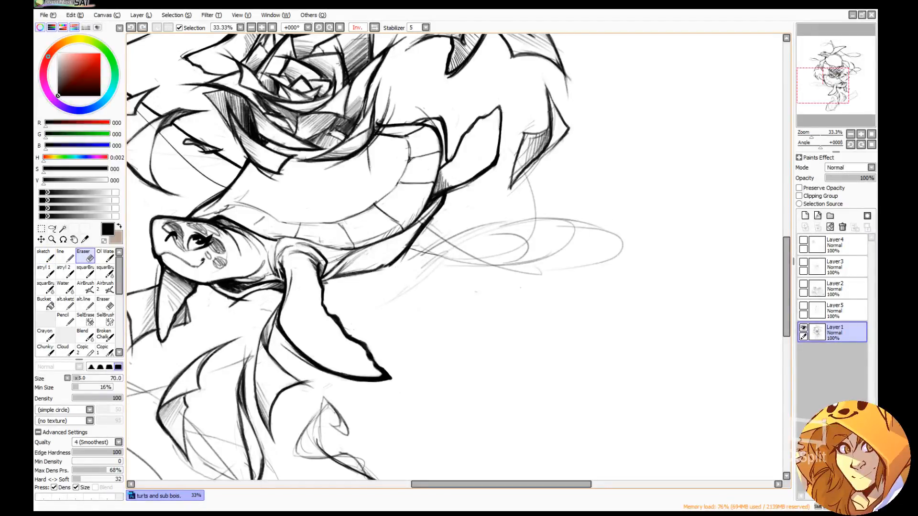
pyautogui.moveTo(392, 300)
pyautogui.mouseDown()
pyautogui.moveTo(465, 258)
pyautogui.moveTo(461, 233)
pyautogui.mouseUp()
pyautogui.moveTo(408, 260)
pyautogui.mouseDown()
pyautogui.moveTo(438, 240)
pyautogui.moveTo(432, 223)
pyautogui.moveTo(534, 210)
pyautogui.mouseUp()
pyautogui.moveTo(461, 264)
pyautogui.mouseDown()
pyautogui.moveTo(567, 219)
pyautogui.moveTo(600, 225)
pyautogui.mouseUp()
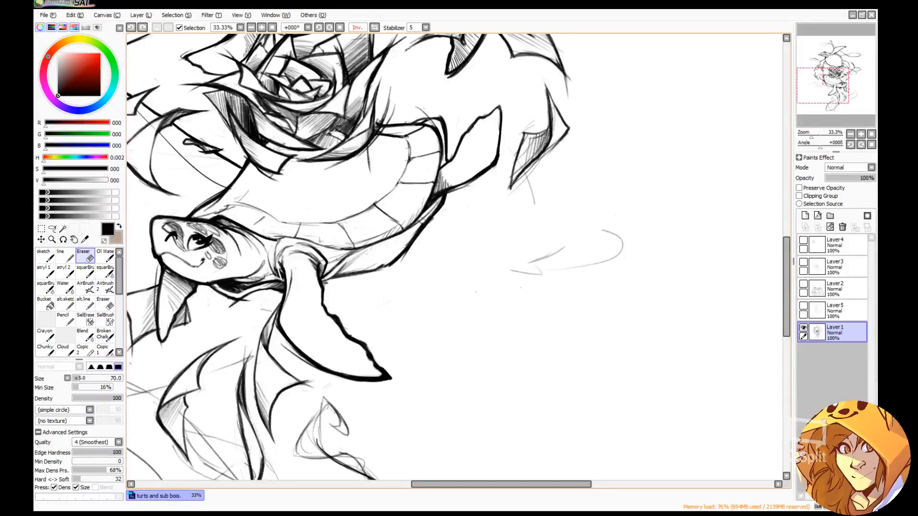
pyautogui.moveTo(519, 271); pyautogui.dragTo(620, 239)
pyautogui.moveTo(566, 269); pyautogui.dragTo(622, 249)
pyautogui.moveTo(517, 191)
pyautogui.mouseDown()
pyautogui.moveTo(548, 153)
pyautogui.moveTo(534, 120)
pyautogui.mouseUp()
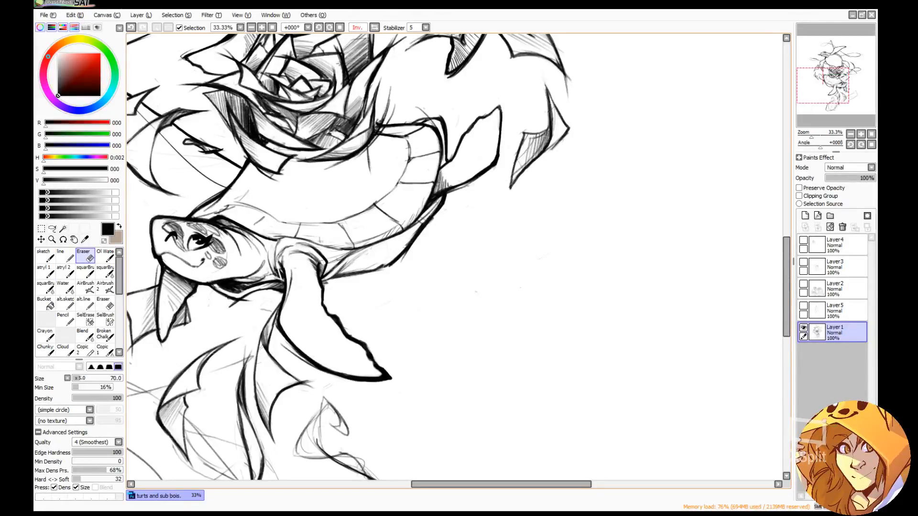
# Try a new stroke along the loop above the upper turtle's head, with the view unmirrored.
pyautogui.press('b')
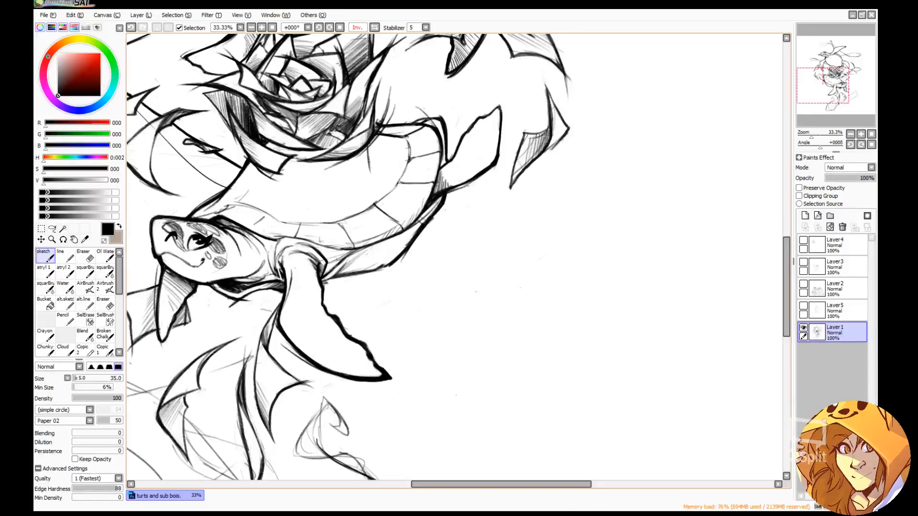
pyautogui.moveTo(824, 72); pyautogui.dragTo(836, 54)
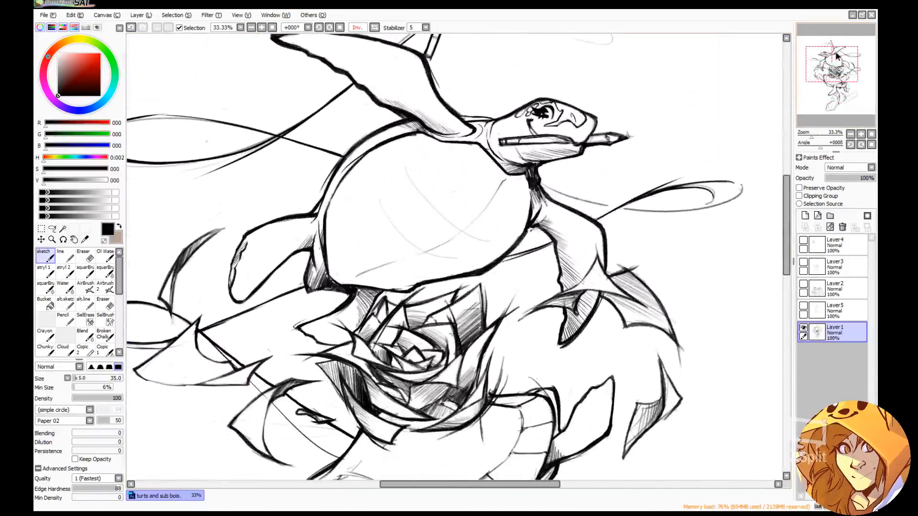
pyautogui.click(363, 27)
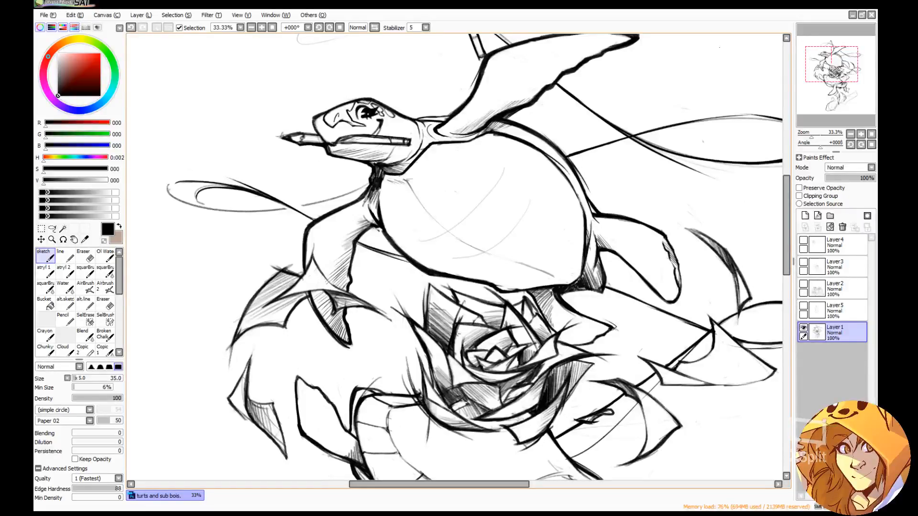
pyautogui.moveTo(841, 71); pyautogui.dragTo(841, 60)
pyautogui.moveTo(540, 259); pyautogui.dragTo(573, 321)
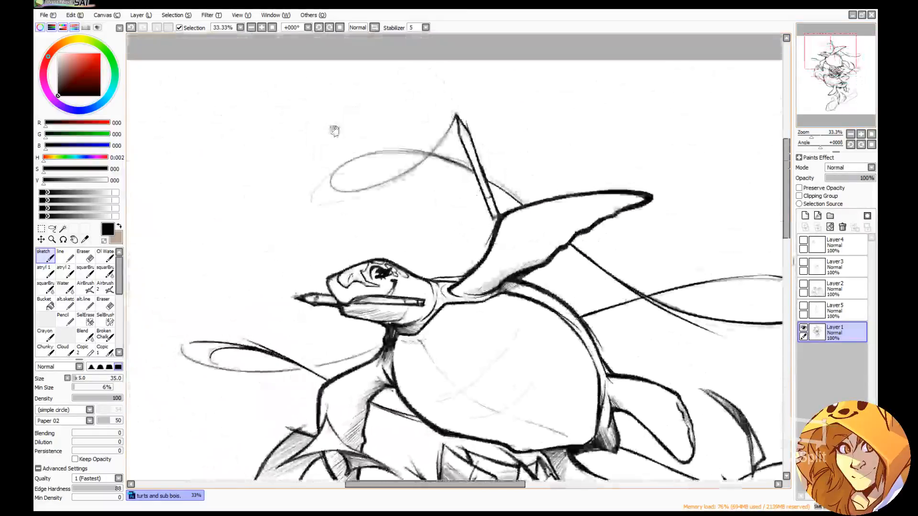
pyautogui.hotkey('ctrl', 'z')
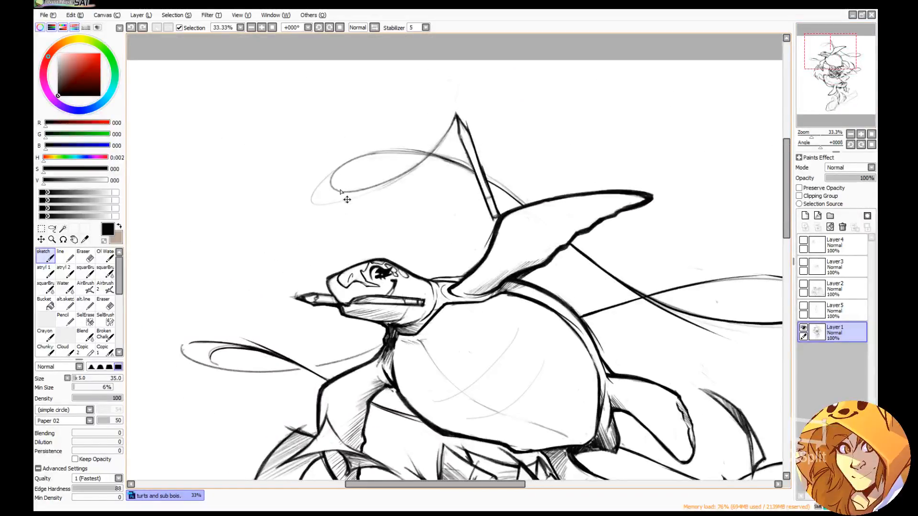
pyautogui.moveTo(345, 192)
pyautogui.mouseDown()
pyautogui.moveTo(386, 154)
pyautogui.moveTo(416, 156)
pyautogui.moveTo(339, 168)
pyautogui.moveTo(385, 185)
pyautogui.mouseUp()
pyautogui.hotkey('ctrl', 'z')
pyautogui.hotkey('ctrl', 'z')
# Try a single looping line from the lower turtle's shell edge out and back toward its front flipper.
pyautogui.moveTo(725, 158)
pyautogui.mouseDown()
pyautogui.moveTo(735, 106)
pyautogui.moveTo(725, 65)
pyautogui.moveTo(674, 29)
pyautogui.mouseUp()
pyautogui.moveTo(703, 155); pyautogui.dragTo(695, 96)
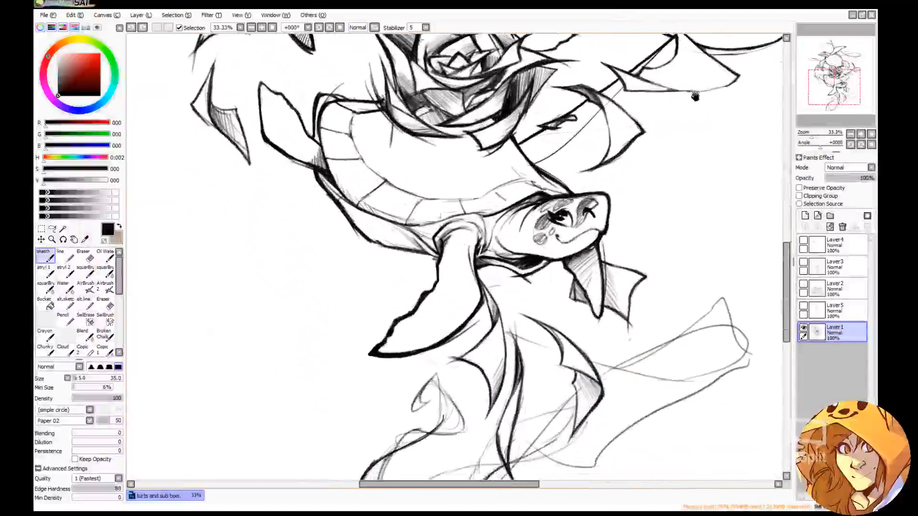
pyautogui.moveTo(375, 247)
pyautogui.mouseDown()
pyautogui.moveTo(361, 260)
pyautogui.moveTo(221, 261)
pyautogui.moveTo(397, 301)
pyautogui.mouseUp()
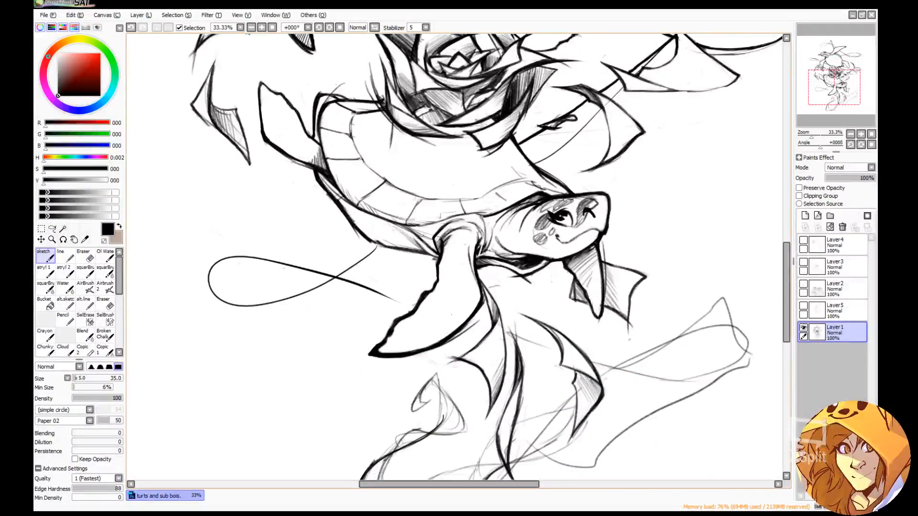
pyautogui.hotkey('ctrl', 'z')
# Mirror the view and try a wide, rounded loop between the lower turtle's shell and front flipper.
pyautogui.click(871, 134)
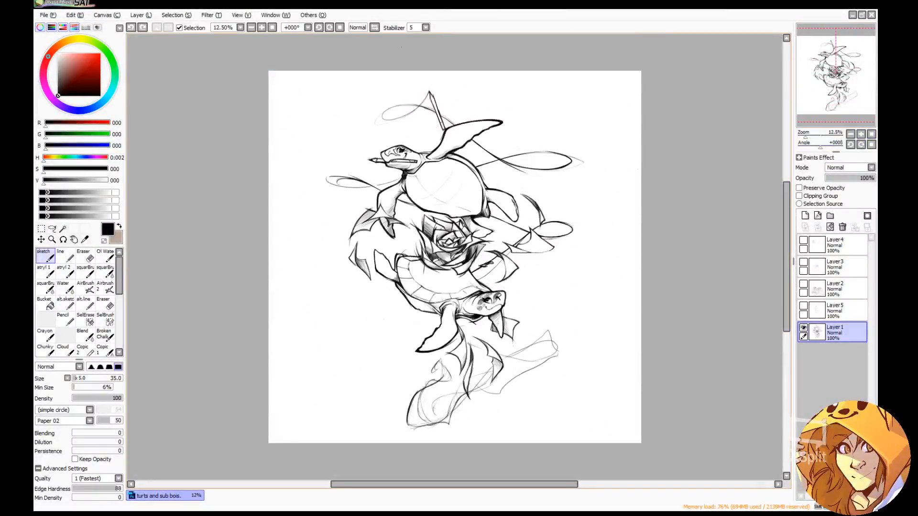
pyautogui.click(374, 27)
pyautogui.click(861, 135)
pyautogui.click(852, 76)
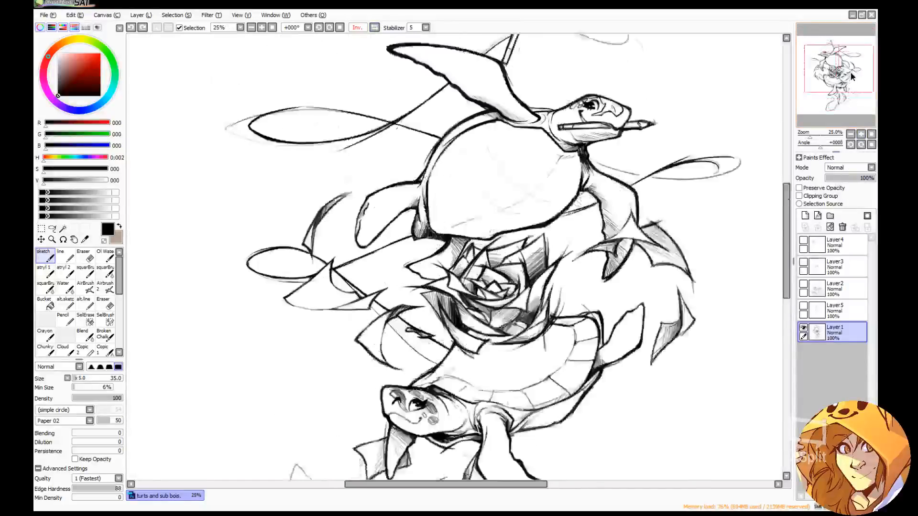
pyautogui.moveTo(851, 75); pyautogui.dragTo(841, 65)
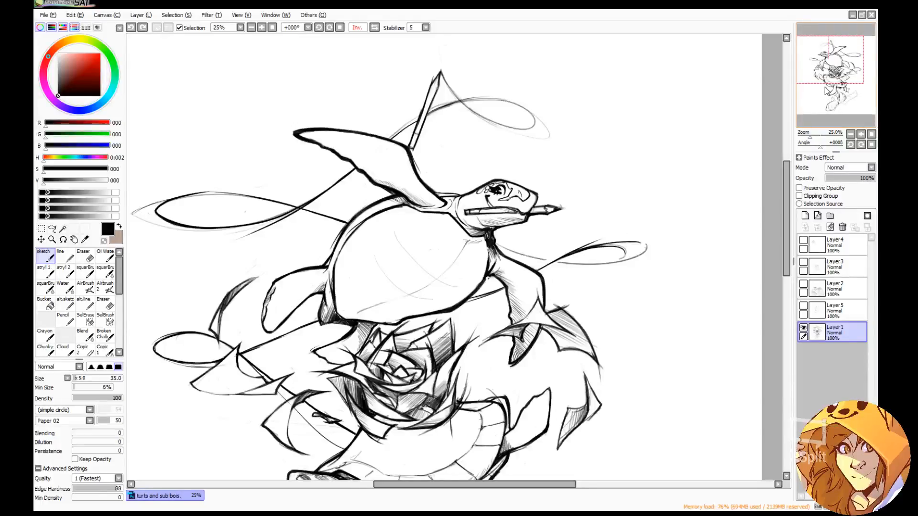
pyautogui.moveTo(822, 72); pyautogui.dragTo(823, 98)
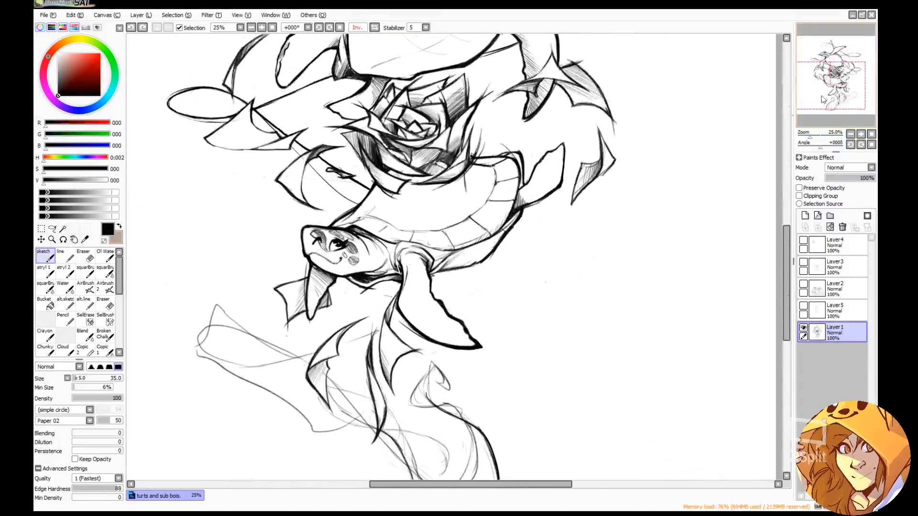
pyautogui.moveTo(498, 290)
pyautogui.mouseDown()
pyautogui.moveTo(676, 242)
pyautogui.moveTo(455, 311)
pyautogui.mouseUp()
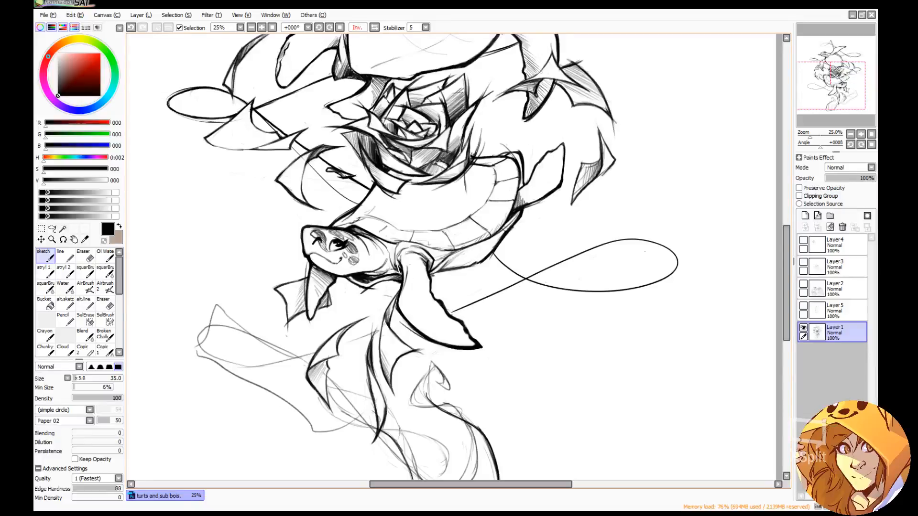
pyautogui.hotkey('ctrl', 'z')
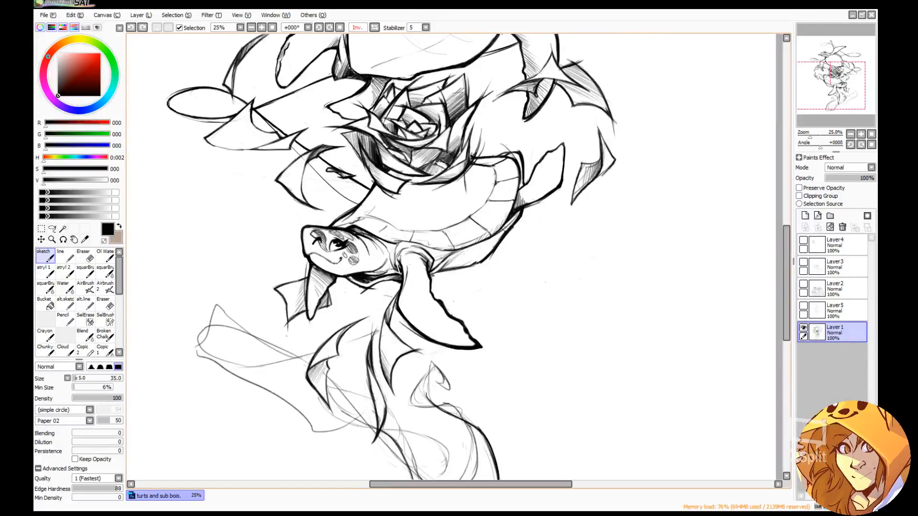
pyautogui.moveTo(450, 311)
pyautogui.mouseDown()
pyautogui.moveTo(622, 276)
pyautogui.moveTo(493, 268)
pyautogui.moveTo(655, 276)
pyautogui.moveTo(511, 289)
pyautogui.moveTo(460, 311)
pyautogui.mouseUp()
pyautogui.hotkey('ctrl', 'z')
pyautogui.hotkey('ctrl', 'z')
# Draw a narrow loop from the lower turtle's shell to its front flipper, adding an outer end arc and a second curve crossing it.
pyautogui.moveTo(475, 265)
pyautogui.mouseDown()
pyautogui.moveTo(574, 298)
pyautogui.moveTo(452, 318)
pyautogui.moveTo(673, 258)
pyautogui.mouseUp()
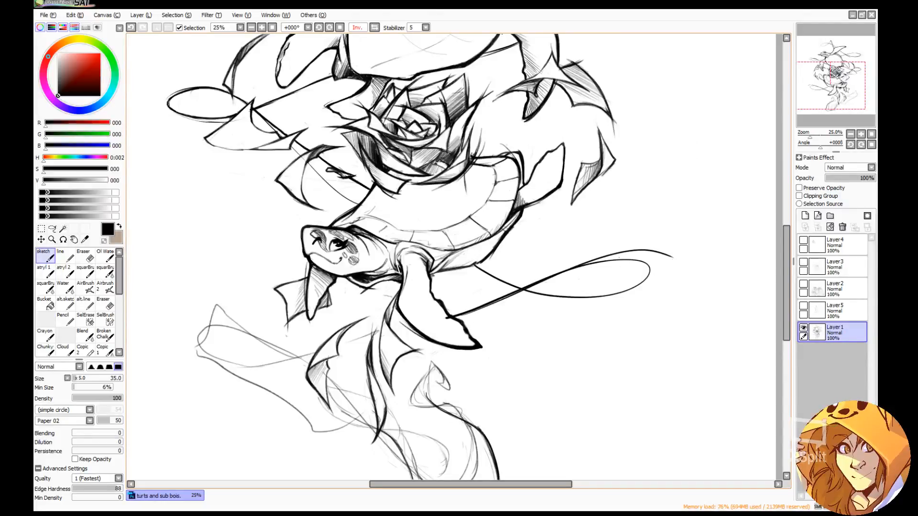
pyautogui.hotkey('ctrl', 'z')
pyautogui.moveTo(569, 266)
pyautogui.mouseDown()
pyautogui.moveTo(665, 265)
pyautogui.moveTo(650, 287)
pyautogui.mouseUp()
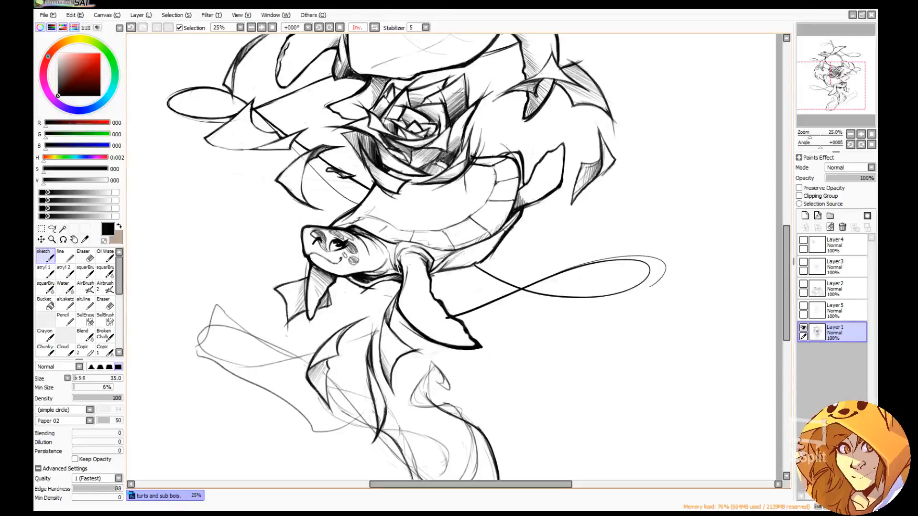
pyautogui.moveTo(490, 255); pyautogui.dragTo(605, 325)
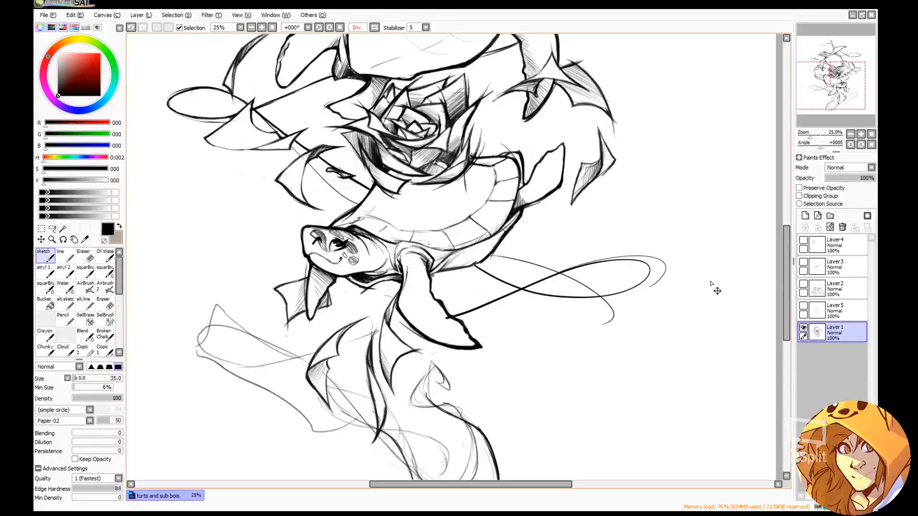
# Erase the rough ribbon extending sideways below the lower turtle's head and the stray lines crossing the shaded leaf-like fold.
pyautogui.moveTo(629, 153); pyautogui.dragTo(670, 91)
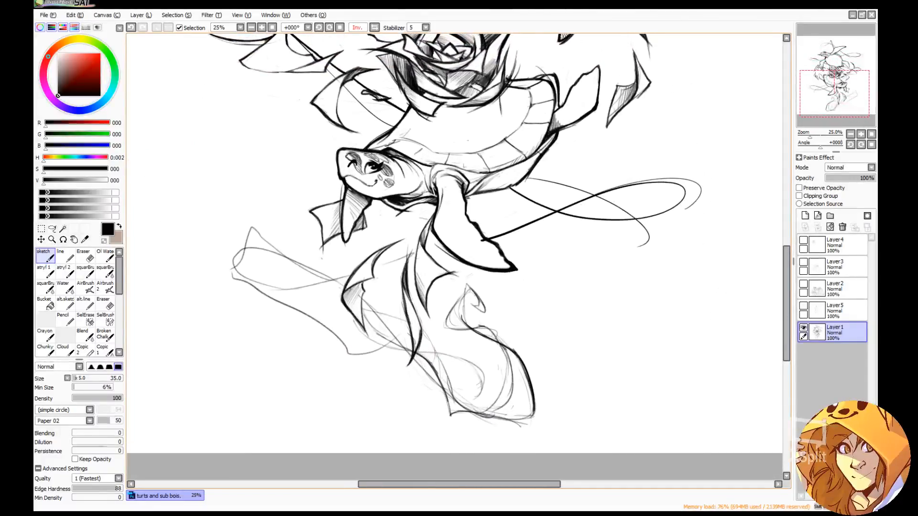
pyautogui.press('e')
pyautogui.moveTo(340, 280)
pyautogui.mouseDown()
pyautogui.moveTo(275, 289)
pyautogui.moveTo(239, 251)
pyautogui.moveTo(265, 242)
pyautogui.moveTo(320, 278)
pyautogui.moveTo(350, 276)
pyautogui.mouseUp()
pyautogui.moveTo(270, 298); pyautogui.dragTo(359, 352)
pyautogui.moveTo(301, 311); pyautogui.dragTo(309, 316)
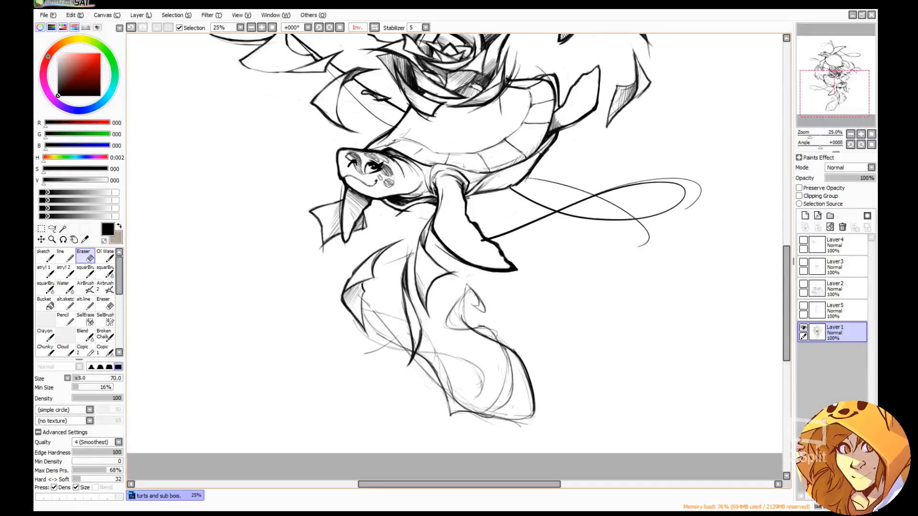
pyautogui.moveTo(368, 309)
pyautogui.mouseDown()
pyautogui.moveTo(387, 345)
pyautogui.moveTo(399, 340)
pyautogui.moveTo(409, 353)
pyautogui.moveTo(373, 354)
pyautogui.moveTo(371, 339)
pyautogui.mouseUp()
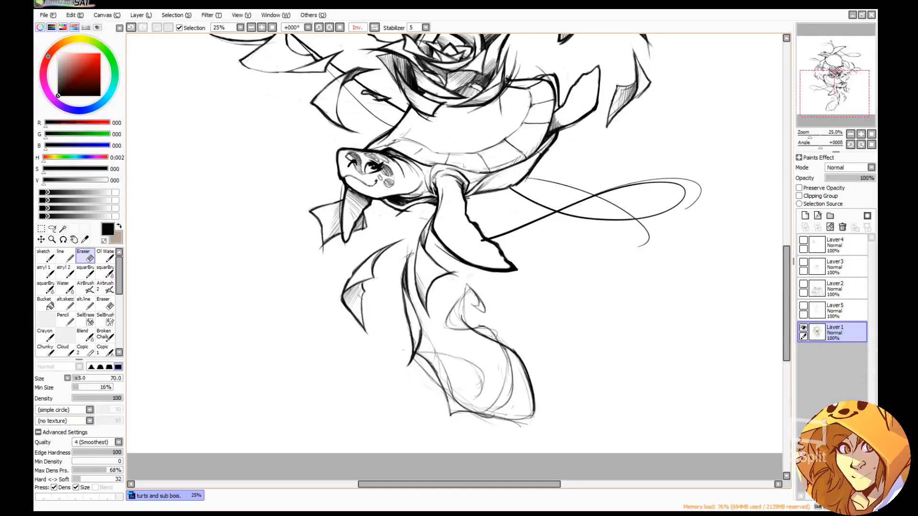
pyautogui.press('b')
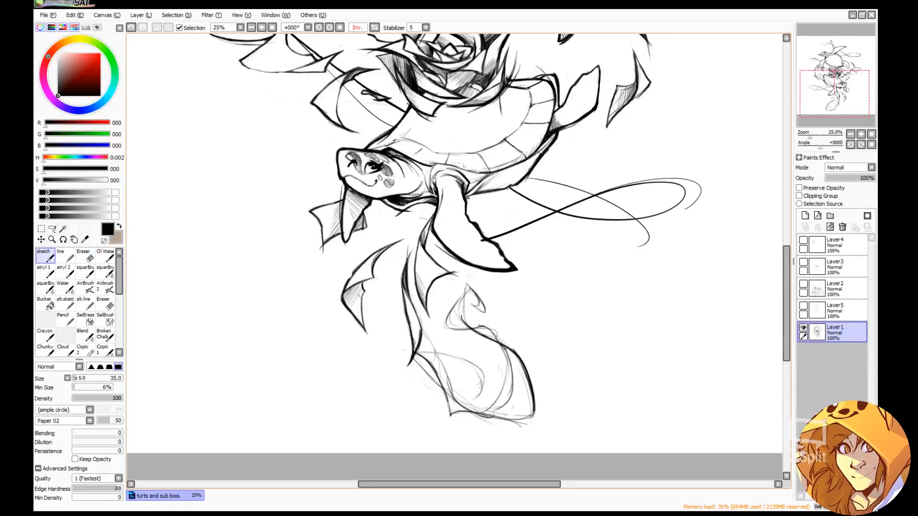
pyautogui.press('e')
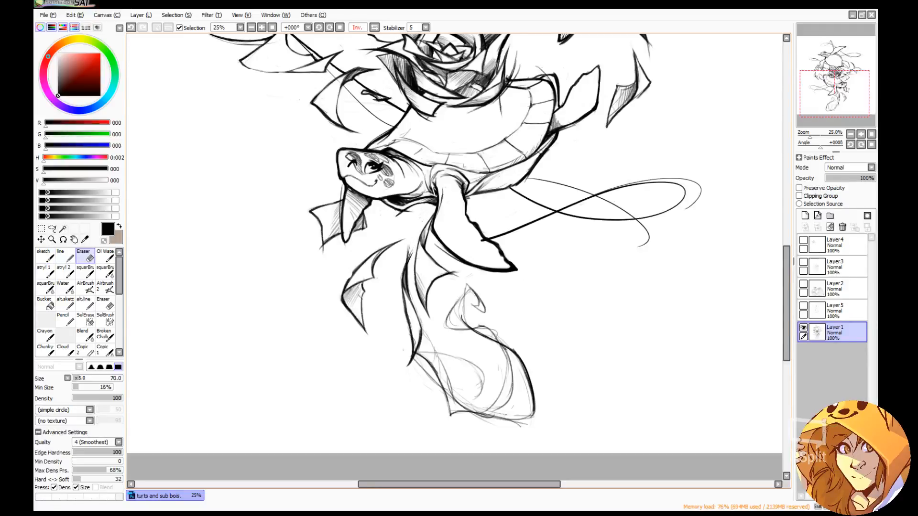
pyautogui.press('b')
# Erase the remaining rough ribbon and its small curled tip below the lower turtle's front flipper.
pyautogui.moveTo(540, 304); pyautogui.dragTo(526, 255)
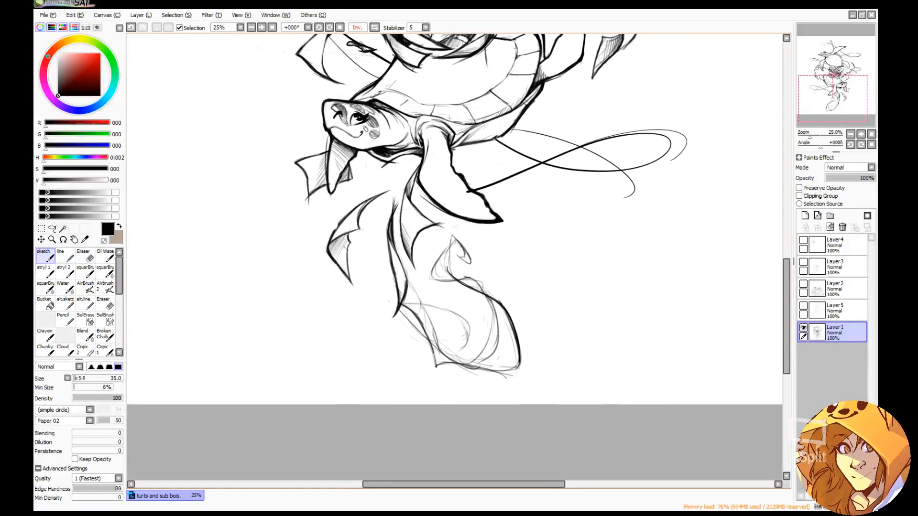
pyautogui.press('e')
pyautogui.moveTo(404, 305)
pyautogui.mouseDown()
pyautogui.moveTo(440, 363)
pyautogui.moveTo(472, 364)
pyautogui.moveTo(494, 306)
pyautogui.moveTo(519, 369)
pyautogui.moveTo(520, 356)
pyautogui.mouseUp()
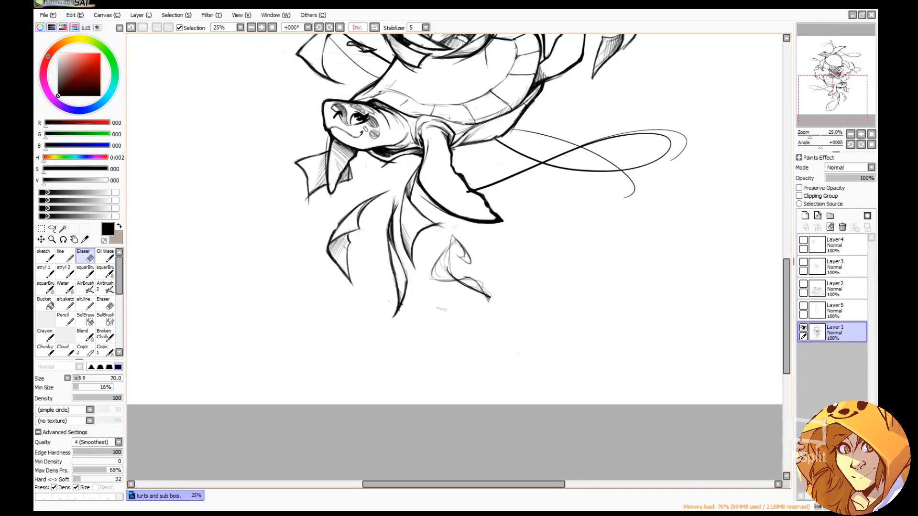
pyautogui.moveTo(441, 308)
pyautogui.mouseDown()
pyautogui.moveTo(448, 262)
pyautogui.moveTo(433, 277)
pyautogui.moveTo(490, 296)
pyautogui.mouseUp()
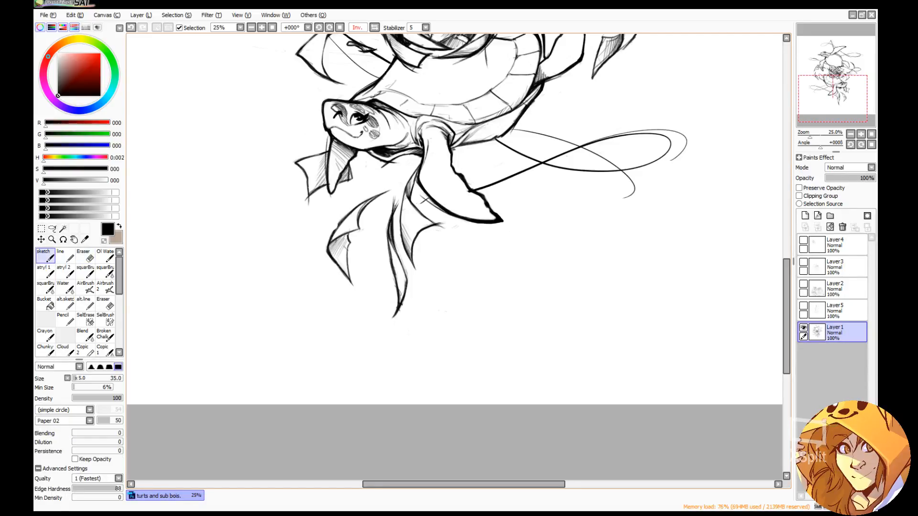
# Draw another long line from the folds behind the lower turtle's front flipper, sweeping alongside the loop past its outer end.
pyautogui.hotkey('ctrl', 'z')
pyautogui.hotkey('ctrl', 'y')
pyautogui.moveTo(484, 196); pyautogui.dragTo(693, 122)
pyautogui.moveTo(724, 95)
pyautogui.mouseDown()
pyautogui.moveTo(635, 330)
pyautogui.moveTo(676, 221)
pyautogui.moveTo(674, 154)
pyautogui.mouseUp()
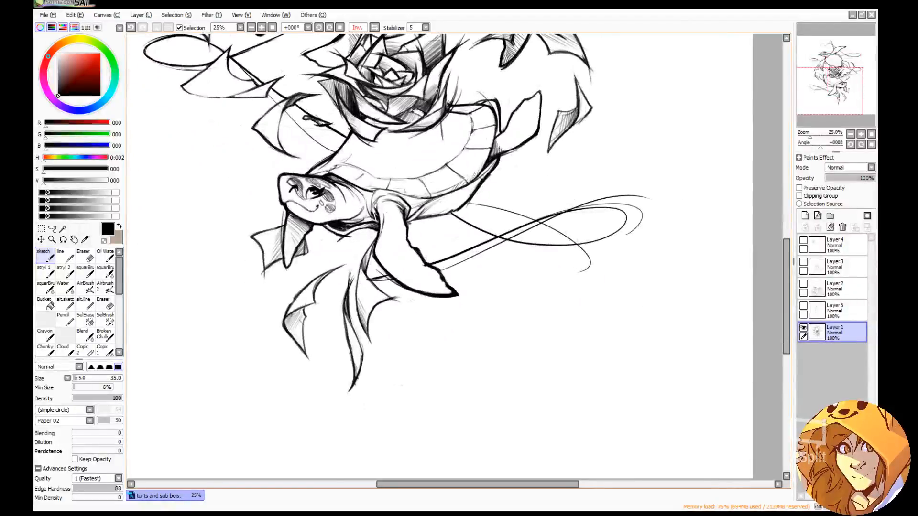
# Draw an outer arc around the small loop beside the rose and a short line rising from the adjacent ribbon fold.
pyautogui.moveTo(479, 163); pyautogui.dragTo(525, 244)
pyautogui.moveTo(233, 114); pyautogui.dragTo(236, 148)
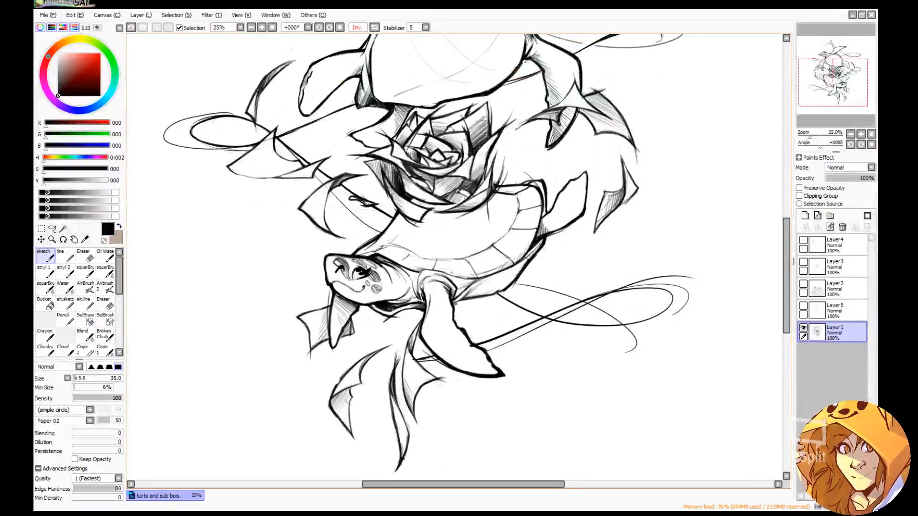
pyautogui.click(84, 256)
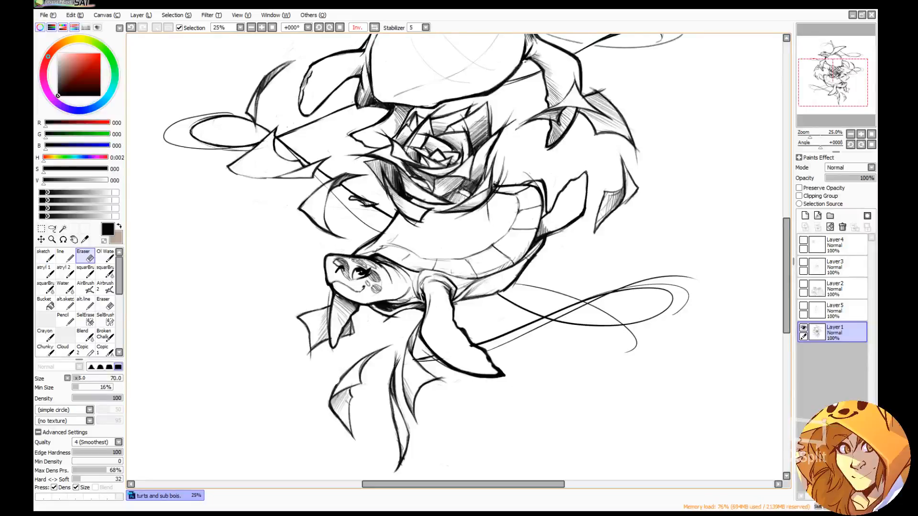
pyautogui.press('n')
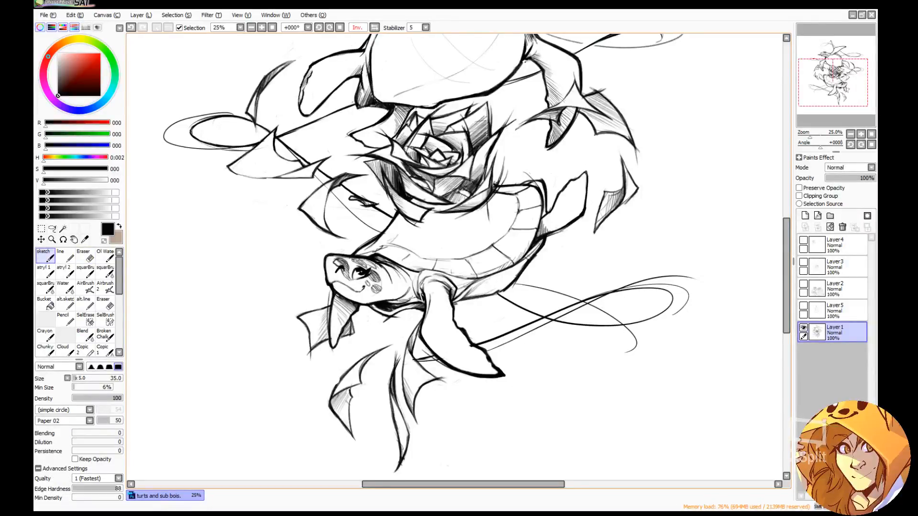
pyautogui.moveTo(280, 140); pyautogui.dragTo(354, 98)
pyautogui.hotkey('ctrl', 'z')
pyautogui.moveTo(279, 140); pyautogui.dragTo(354, 99)
# Draw a short line beside the upper turtle's front flipper and a curve curling beneath the shaded leaf below it.
pyautogui.moveTo(728, 64); pyautogui.dragTo(644, 199)
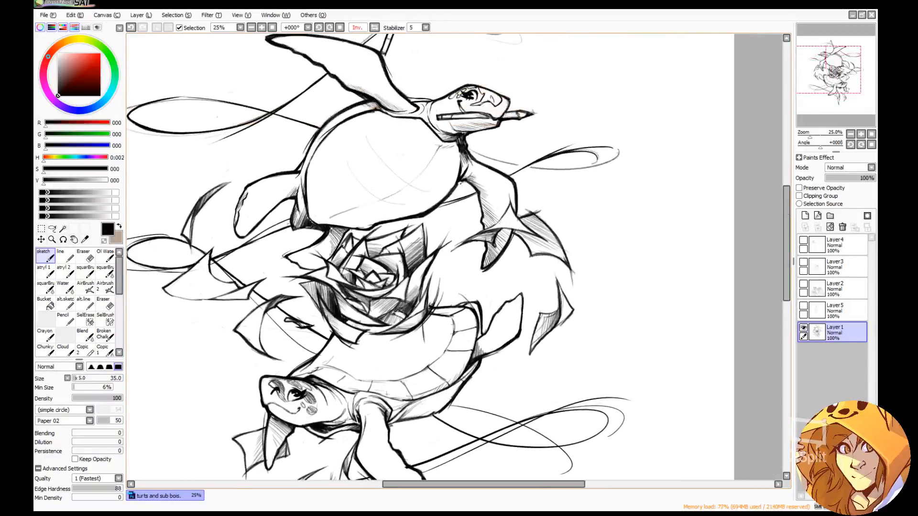
pyautogui.moveTo(517, 195); pyautogui.dragTo(533, 211)
pyautogui.moveTo(528, 253); pyautogui.dragTo(475, 272)
# Try to redraw the narrow loop extending outward beside the upper turtle's front flipper.
pyautogui.moveTo(512, 177)
pyautogui.mouseDown()
pyautogui.moveTo(611, 140)
pyautogui.moveTo(613, 169)
pyautogui.mouseUp()
pyautogui.hotkey('ctrl', 'z')
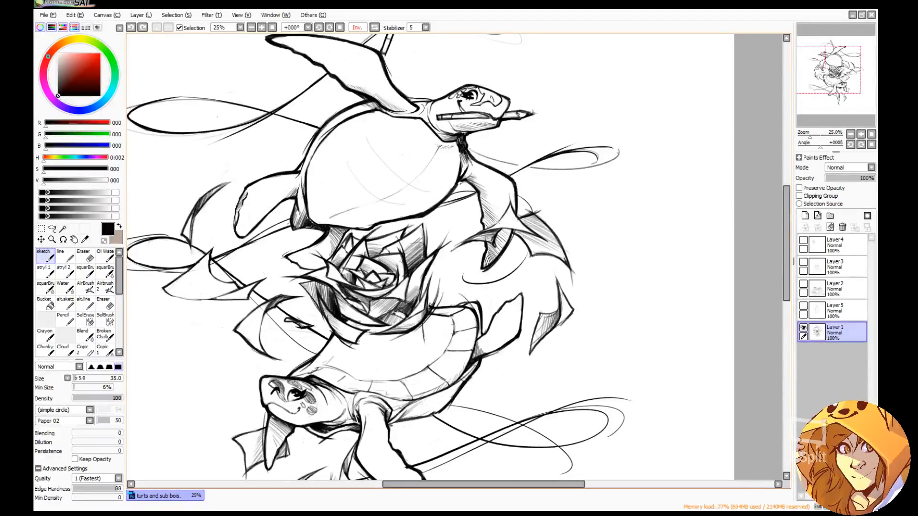
pyautogui.moveTo(469, 150); pyautogui.dragTo(629, 135)
pyautogui.hotkey('ctrl', 'z')
# Erase the rough loop and its crossing lines between the upper turtle's raised flipper and shell.
pyautogui.moveTo(497, 151); pyautogui.dragTo(606, 180)
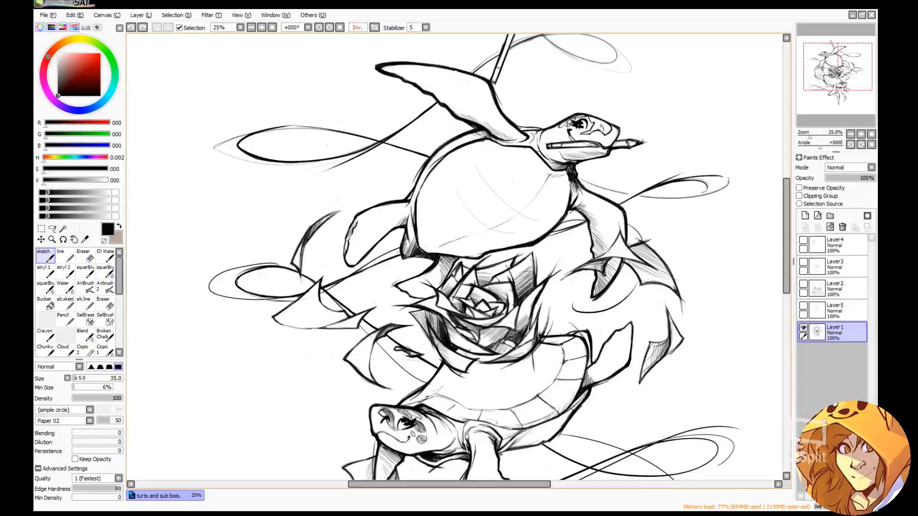
pyautogui.moveTo(390, 143)
pyautogui.mouseDown()
pyautogui.moveTo(222, 145)
pyautogui.moveTo(272, 132)
pyautogui.moveTo(365, 134)
pyautogui.moveTo(347, 152)
pyautogui.moveTo(221, 152)
pyautogui.moveTo(364, 152)
pyautogui.moveTo(383, 141)
pyautogui.moveTo(284, 127)
pyautogui.moveTo(429, 158)
pyautogui.moveTo(383, 137)
pyautogui.moveTo(434, 105)
pyautogui.moveTo(418, 118)
pyautogui.mouseUp()
pyautogui.hotkey('ctrl', 'z')
pyautogui.press('e')
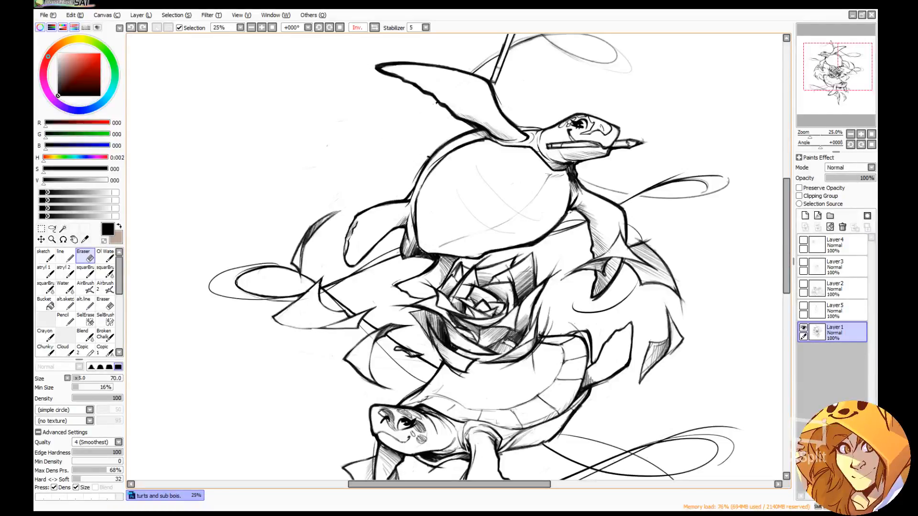
pyautogui.click(436, 103)
pyautogui.press('n')
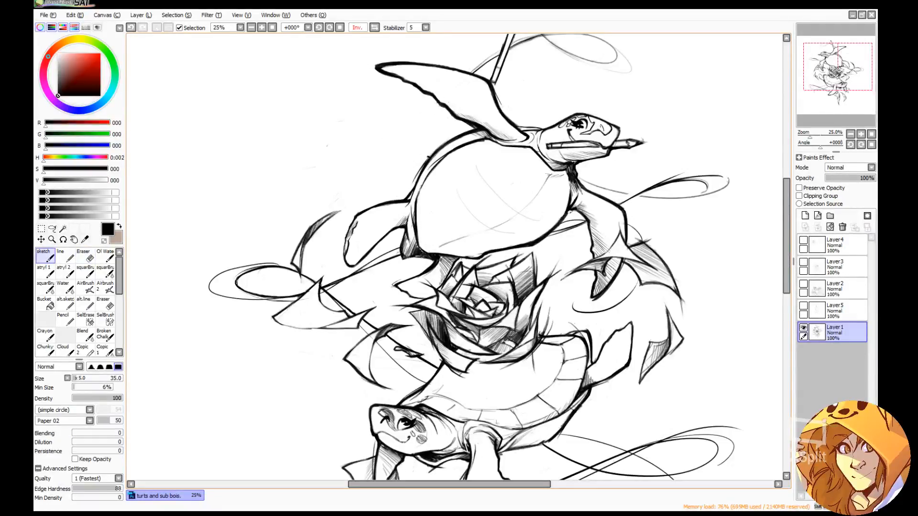
pyautogui.moveTo(438, 106); pyautogui.dragTo(378, 164)
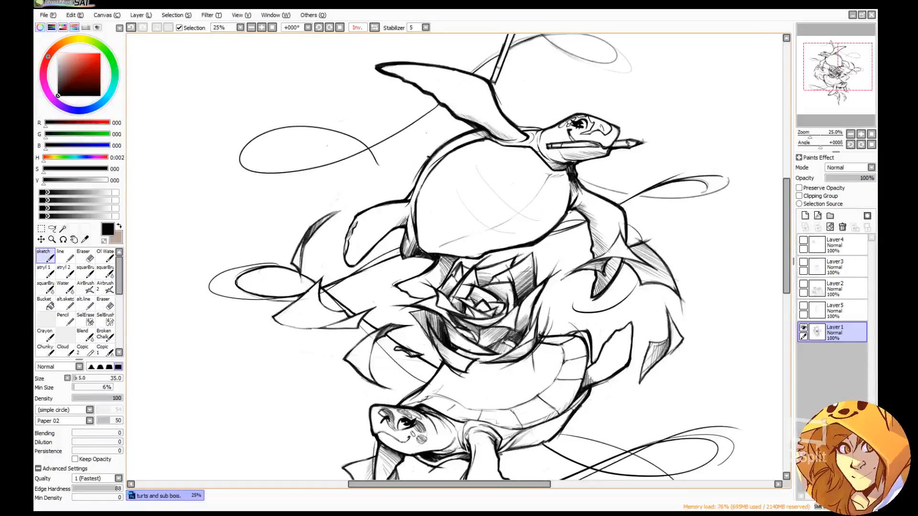
pyautogui.hotkey('ctrl', 'z')
pyautogui.moveTo(438, 105)
pyautogui.mouseDown()
pyautogui.moveTo(372, 180)
pyautogui.moveTo(406, 187)
pyautogui.mouseUp()
pyautogui.hotkey('ctrl', 'z')
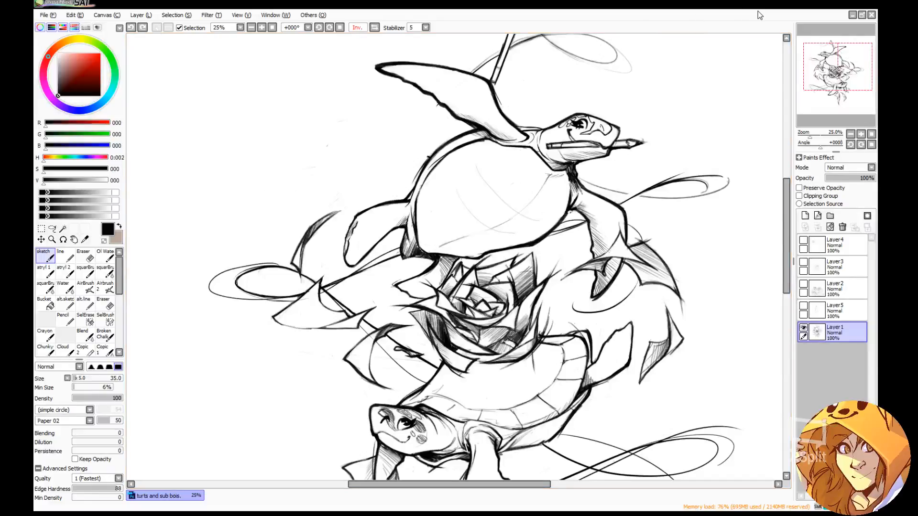
# Draw a clean wide loop from the upper turtle's shell edge around and back to its raised flipper, crossing itself near the shell.
pyautogui.moveTo(428, 157)
pyautogui.mouseDown()
pyautogui.moveTo(404, 130)
pyautogui.moveTo(445, 99)
pyautogui.mouseUp()
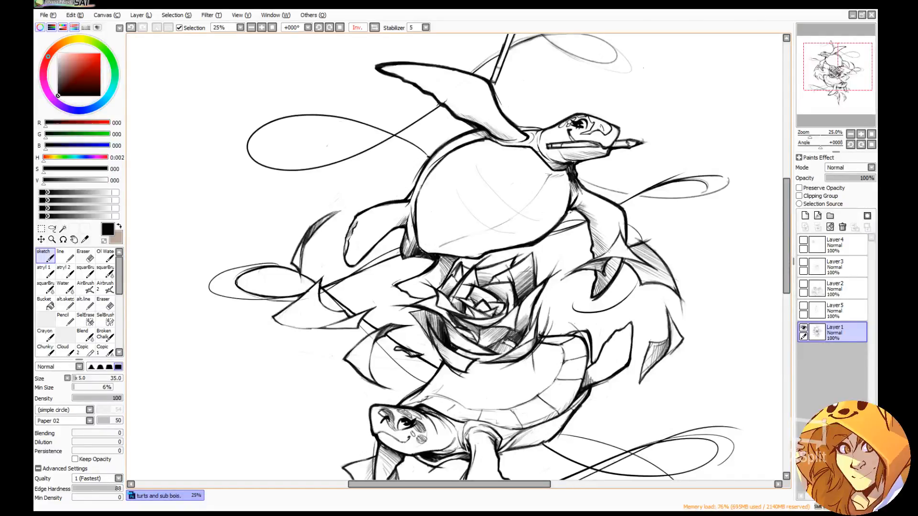
pyautogui.press('e')
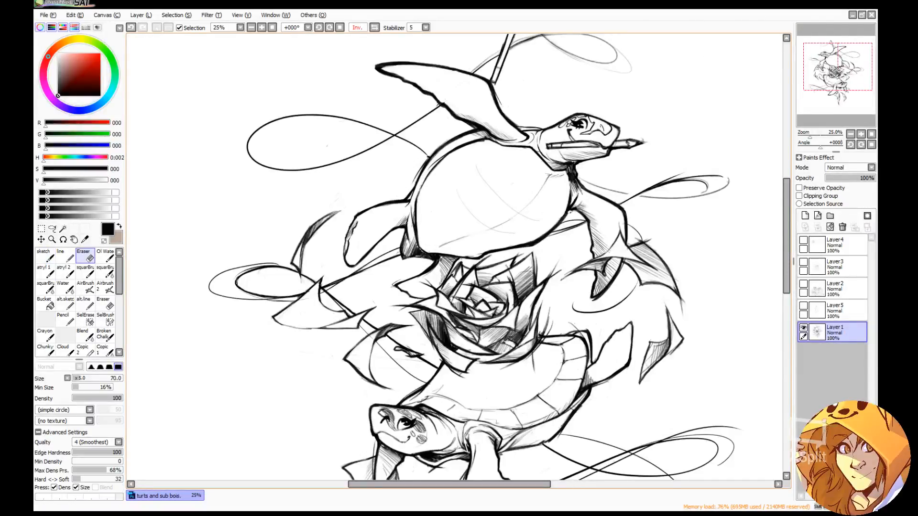
pyautogui.press('n')
# Try to add a second flowing loop from the raised flipper, extending around and past the new wide loop.
pyautogui.moveTo(658, 86)
pyautogui.mouseDown()
pyautogui.moveTo(602, 159)
pyautogui.moveTo(678, 80)
pyautogui.mouseUp()
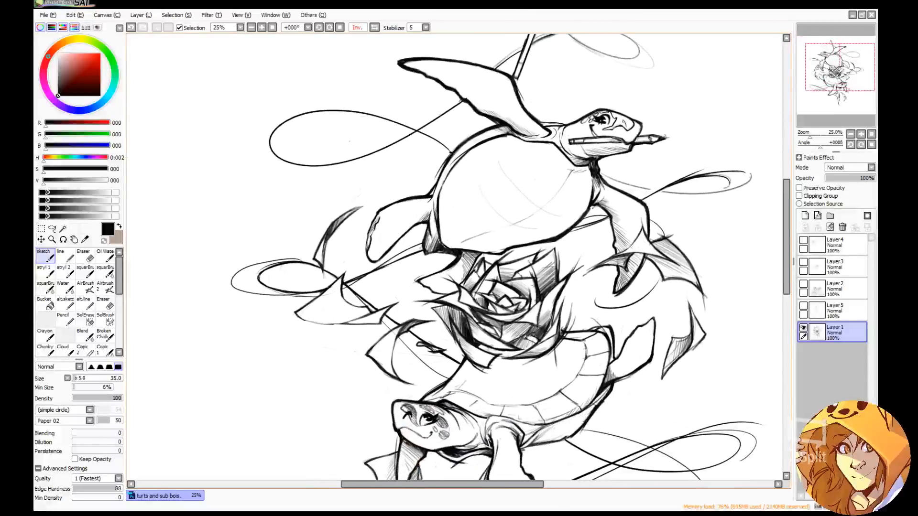
pyautogui.moveTo(459, 102)
pyautogui.mouseDown()
pyautogui.moveTo(432, 120)
pyautogui.moveTo(287, 114)
pyautogui.mouseUp()
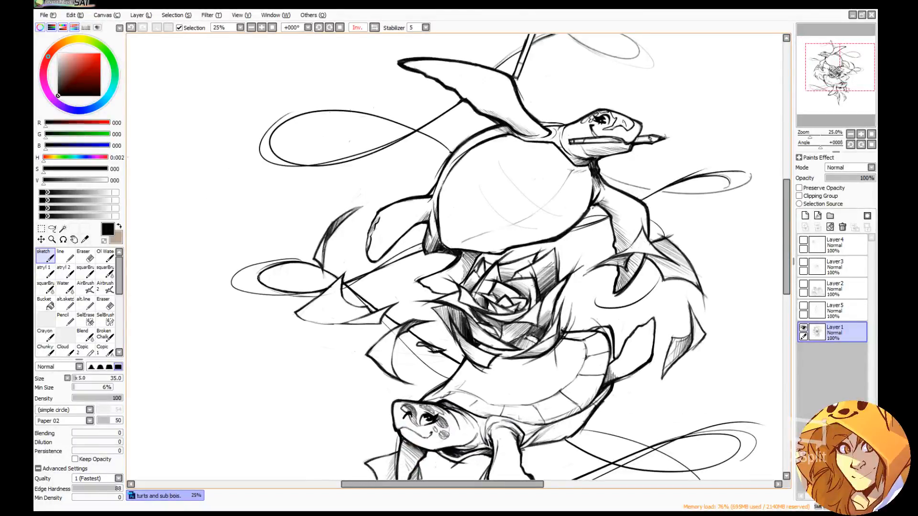
pyautogui.hotkey('ctrl', 'z')
pyautogui.moveTo(442, 116)
pyautogui.mouseDown()
pyautogui.moveTo(279, 173)
pyautogui.moveTo(301, 133)
pyautogui.mouseUp()
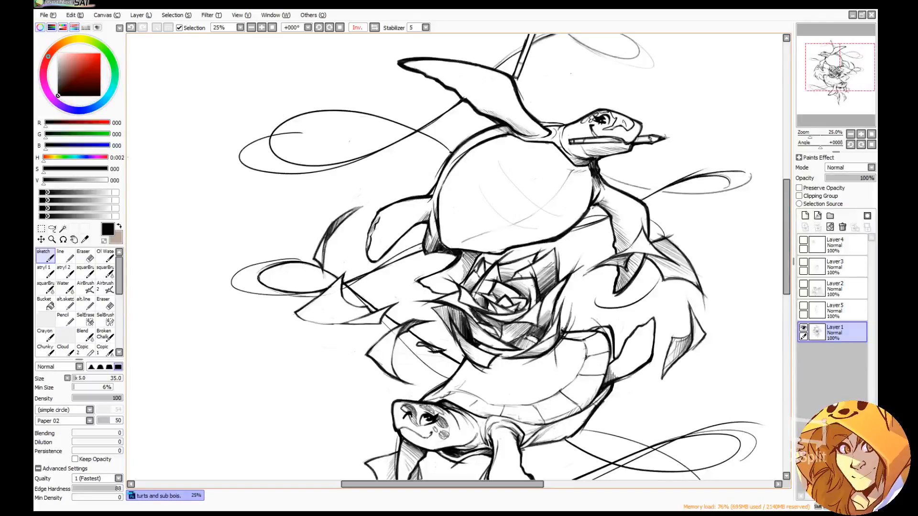
pyautogui.hotkey('ctrl', 'z')
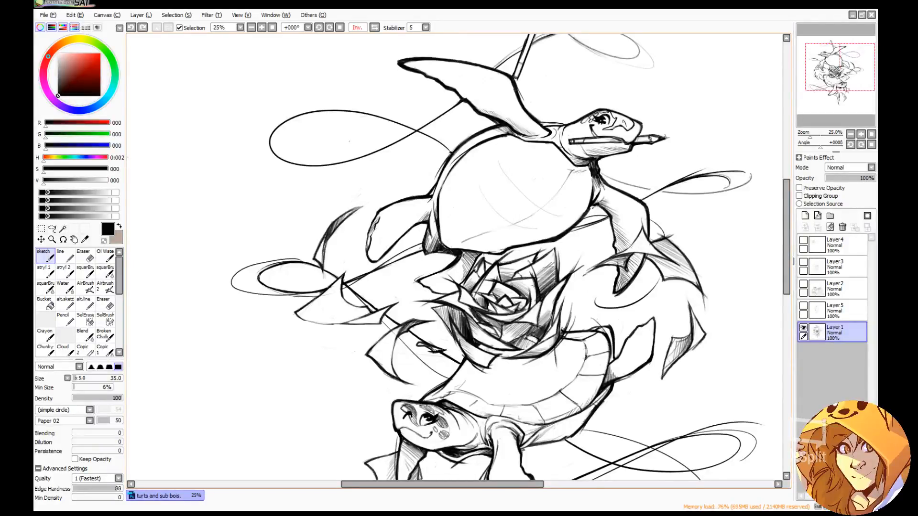
pyautogui.moveTo(459, 101)
pyautogui.mouseDown()
pyautogui.moveTo(248, 146)
pyautogui.moveTo(351, 172)
pyautogui.mouseUp()
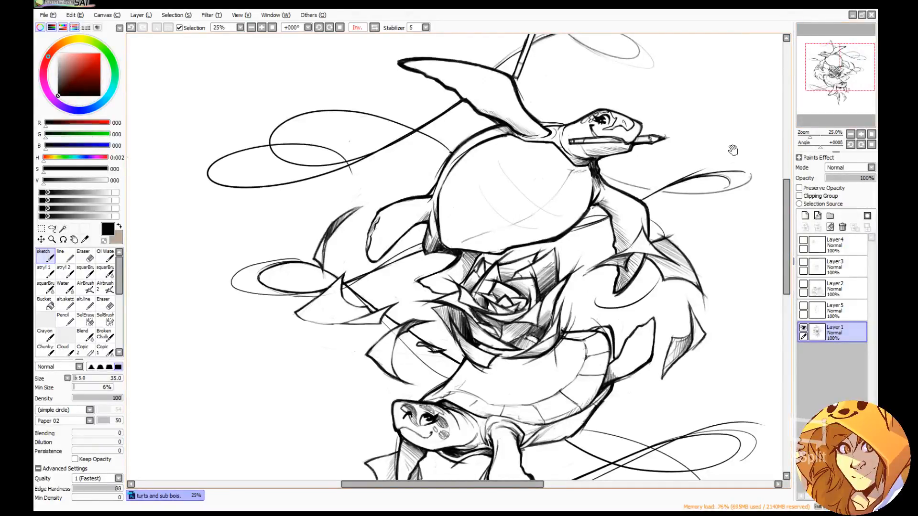
pyautogui.hotkey('ctrl', 'z')
# Mirror the canvas view horizontally and thicken the wide loop's line where it leaves the upper turtle's shell.
pyautogui.click(871, 134)
pyautogui.click(861, 134)
pyautogui.click(860, 134)
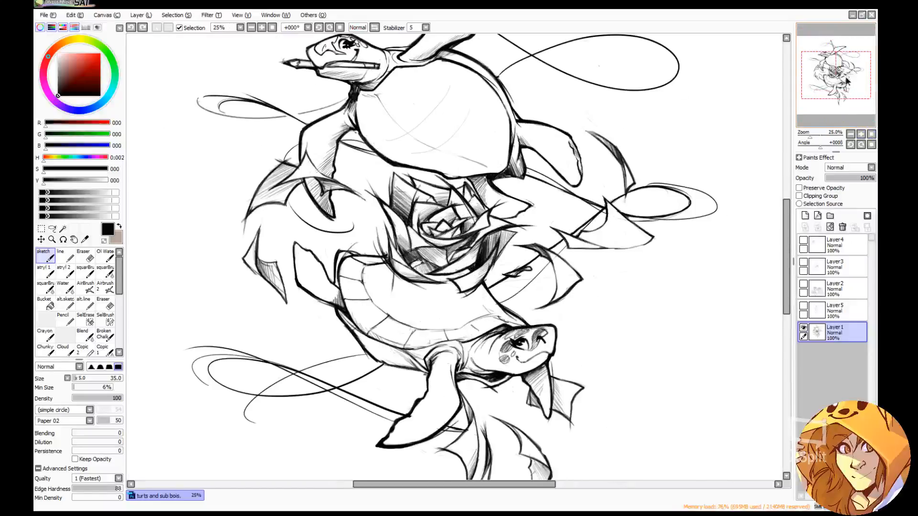
pyautogui.moveTo(846, 81); pyautogui.dragTo(845, 72)
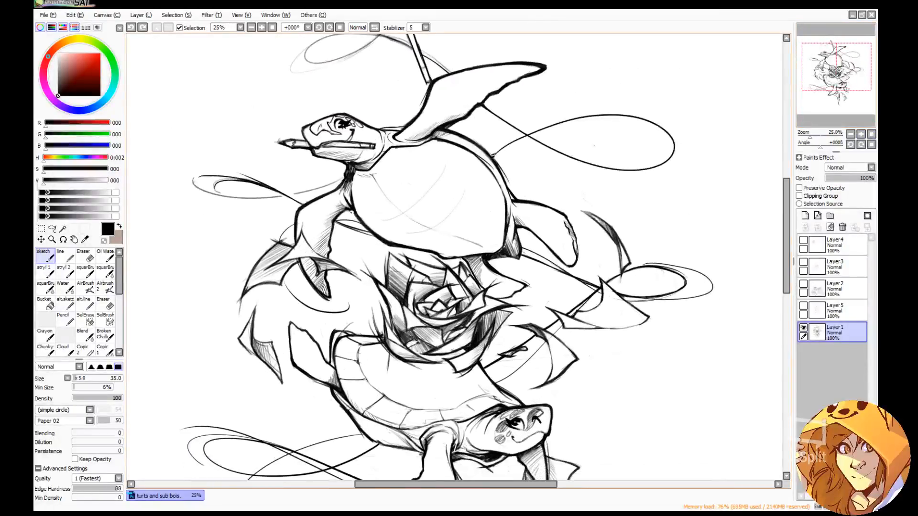
pyautogui.moveTo(491, 157); pyautogui.dragTo(527, 136)
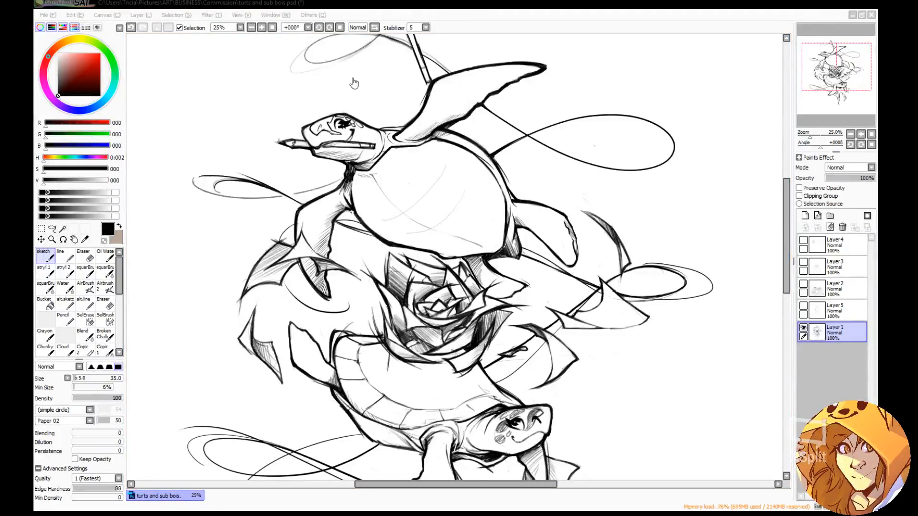
pyautogui.click(311, 6)
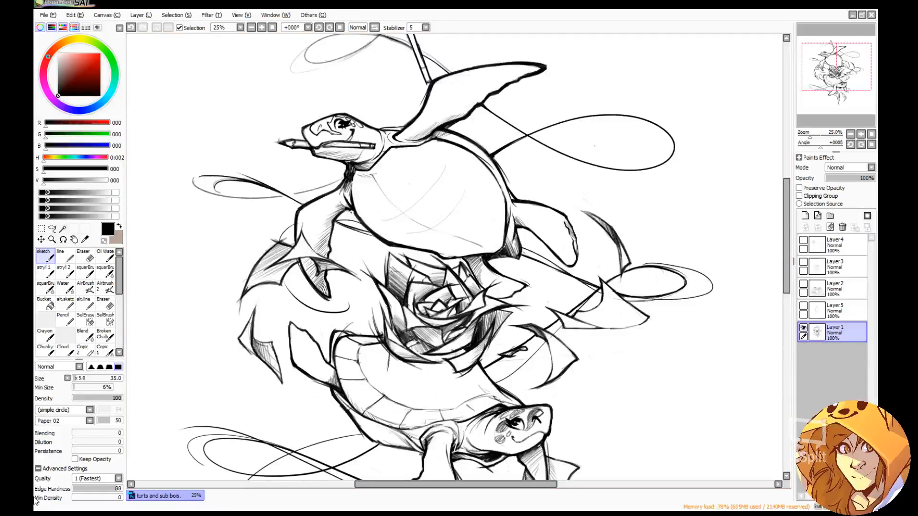
pyautogui.hotkey('ctrl', 'alt')
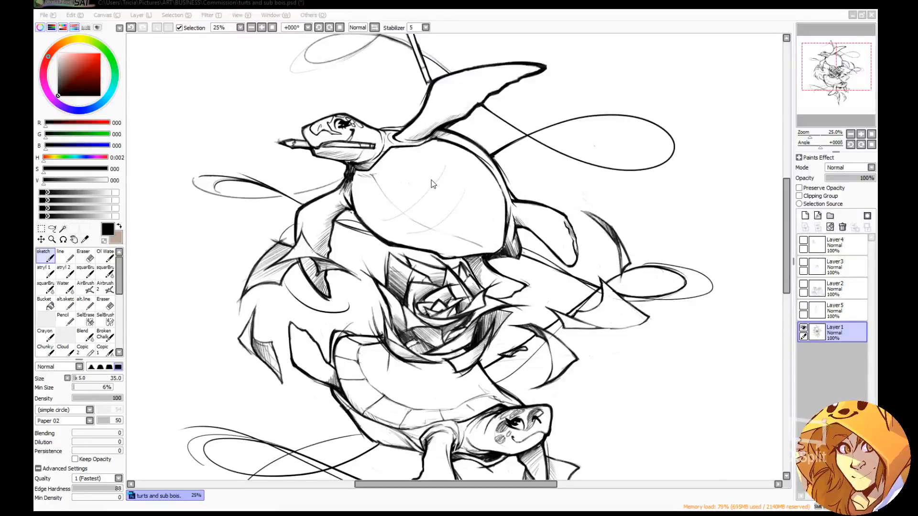
pyautogui.click(534, 19)
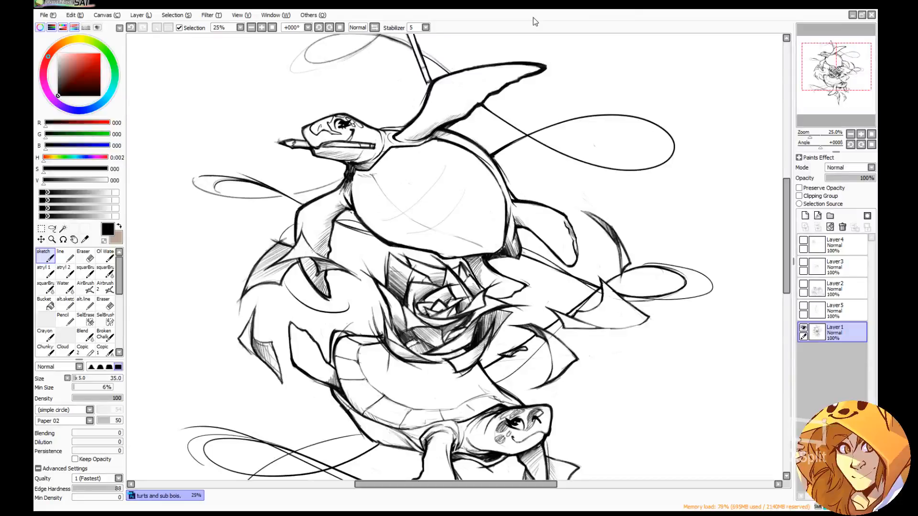
pyautogui.hotkey('ctrl', 'a')
pyautogui.hotkey('alt', 'Tab')
# Make a short test stroke above the upper turtle's head and undo it.
pyautogui.moveTo(392, 59); pyautogui.dragTo(387, 76)
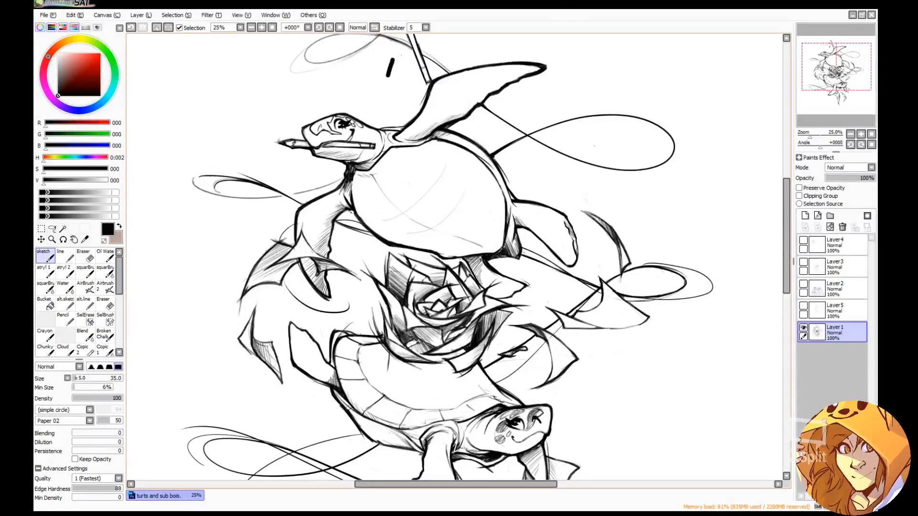
pyautogui.hotkey('ctrl', 'z')
pyautogui.hotkey('ctrl', 'z')
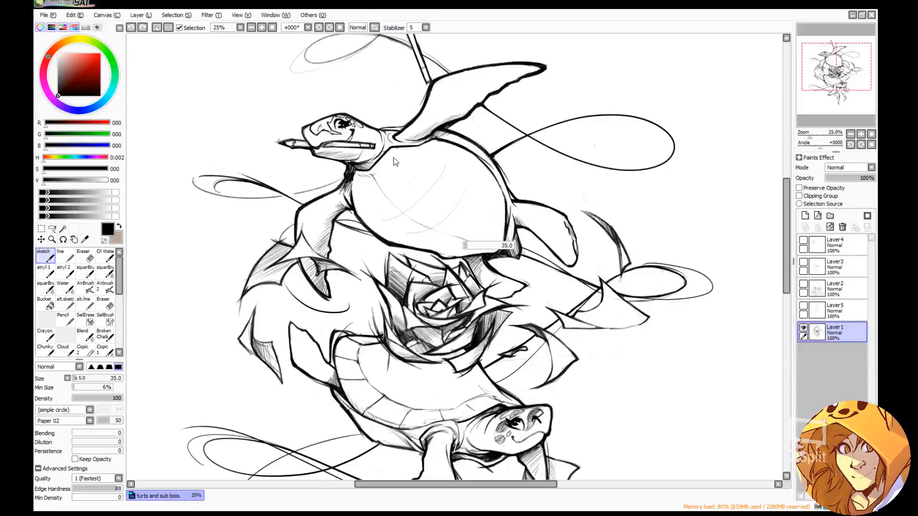
pyautogui.hotkey('ctrl', 'y')
pyautogui.hotkey('alt', 'Tab')
pyautogui.hotkey('alt', 'Tab')
pyautogui.hotkey('alt', 'Tab')
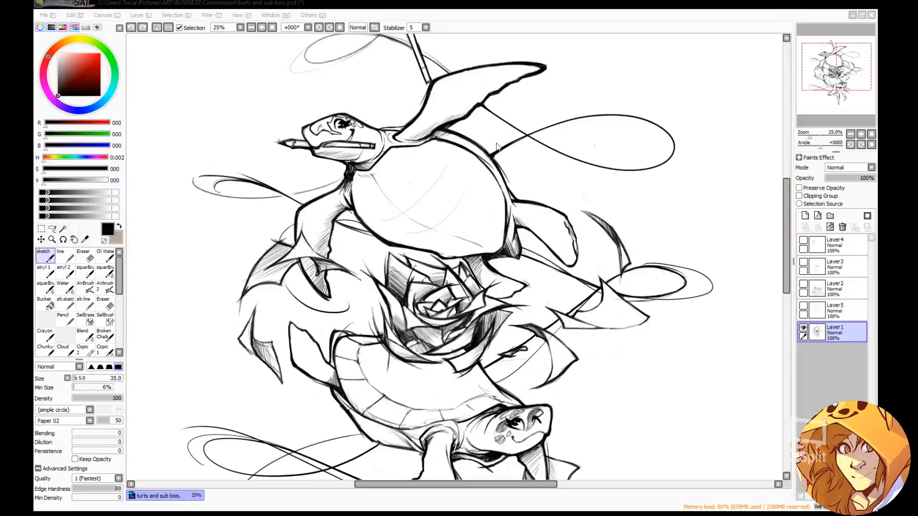